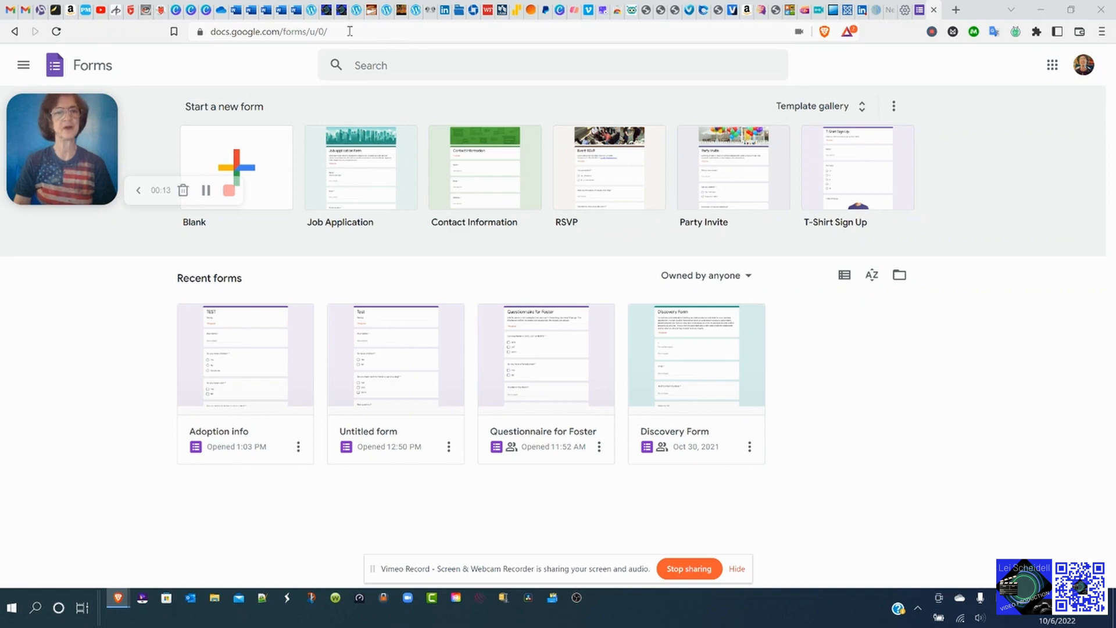
Go to forms.google.com and start a new blank form.
click(349, 31)
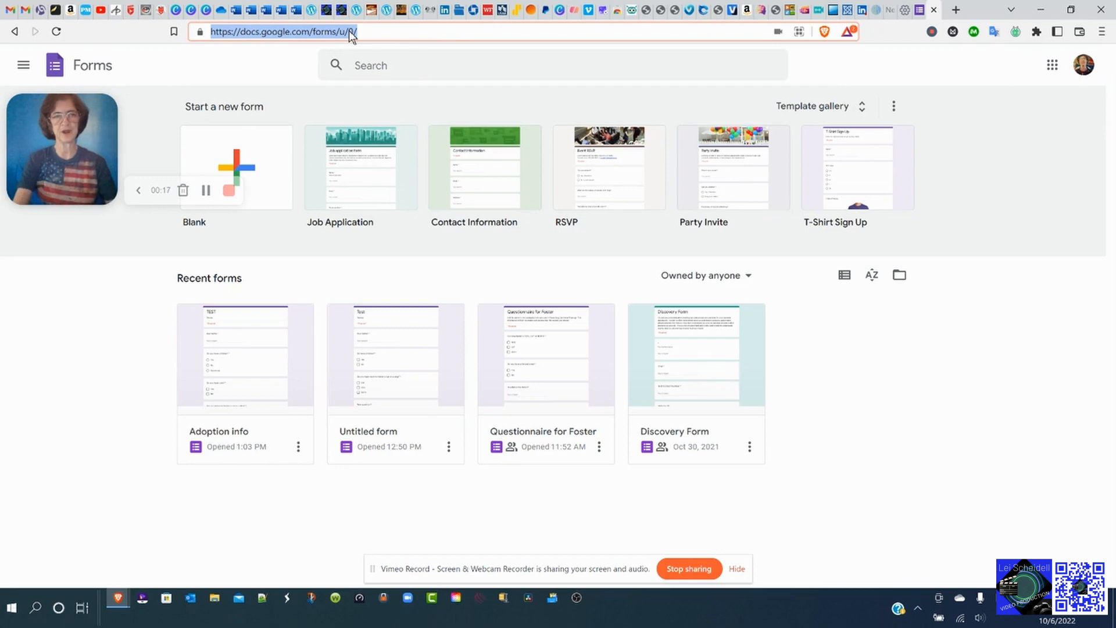
text(form)
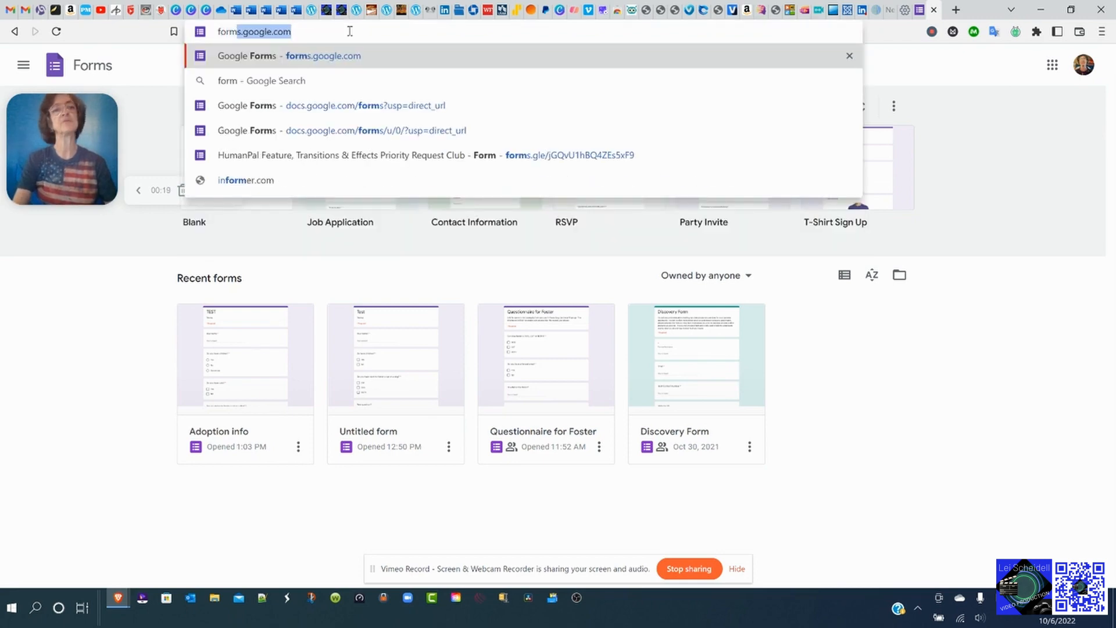
text(s.googl)
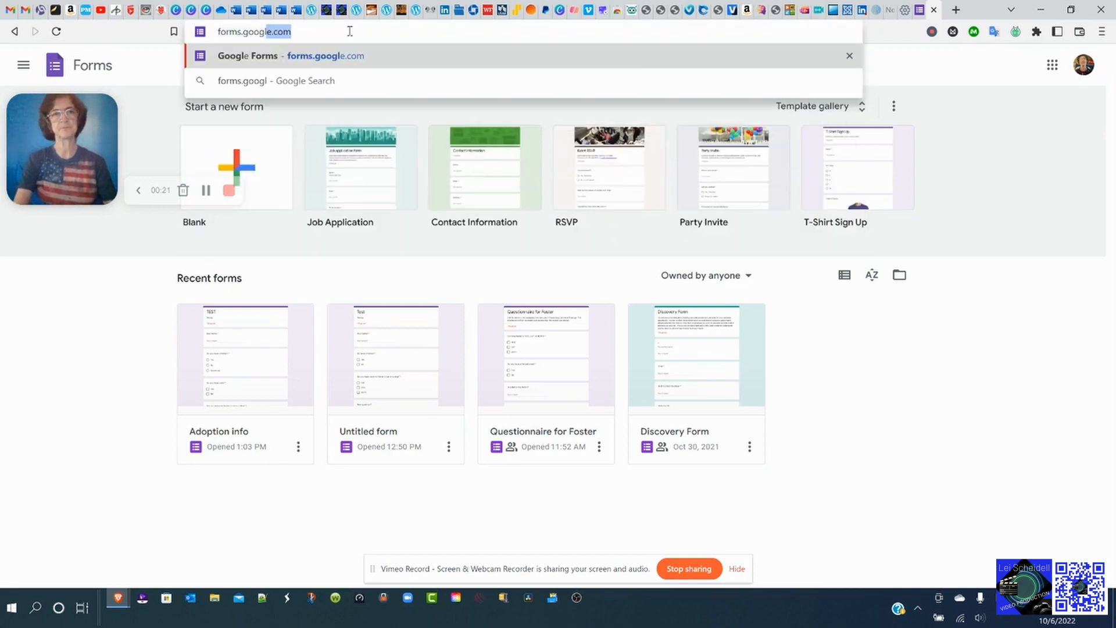
text(e.)
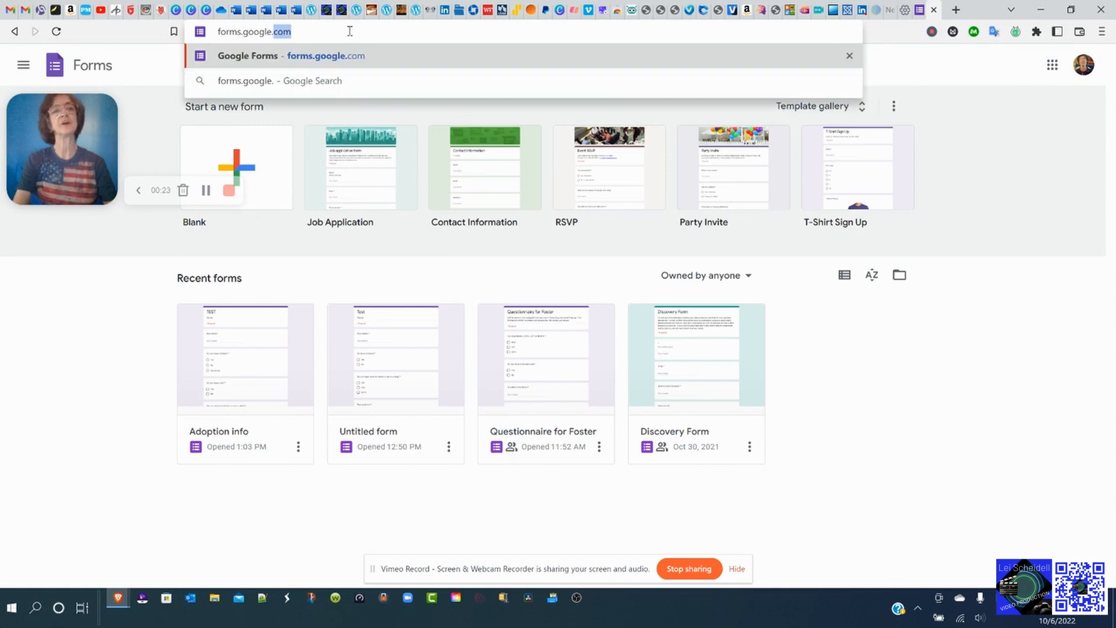
text(com)
key(Return)
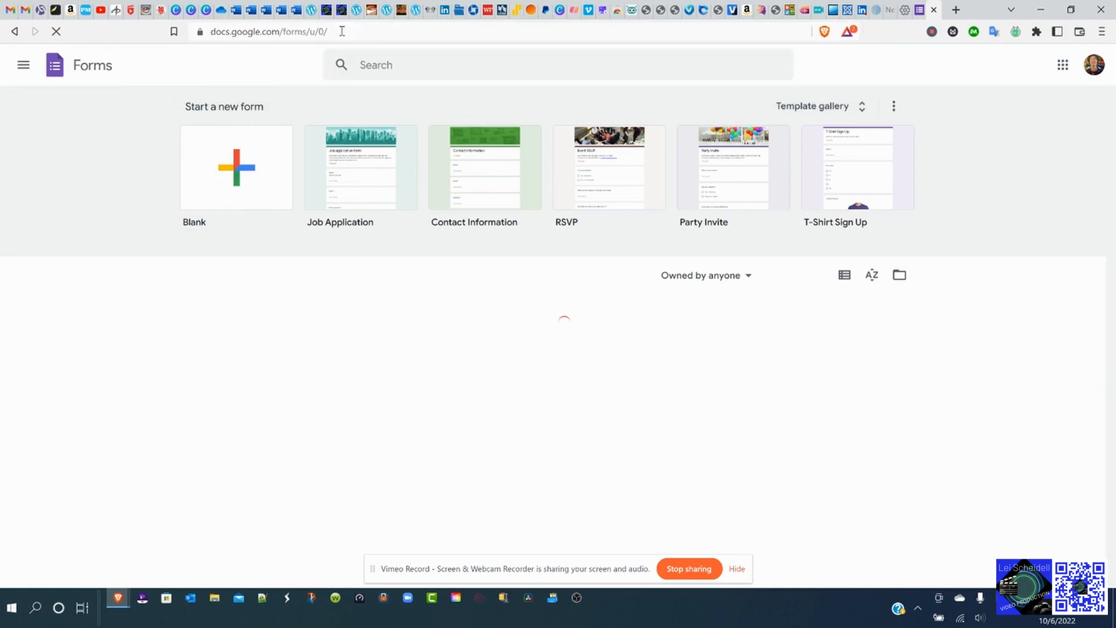
click(180, 139)
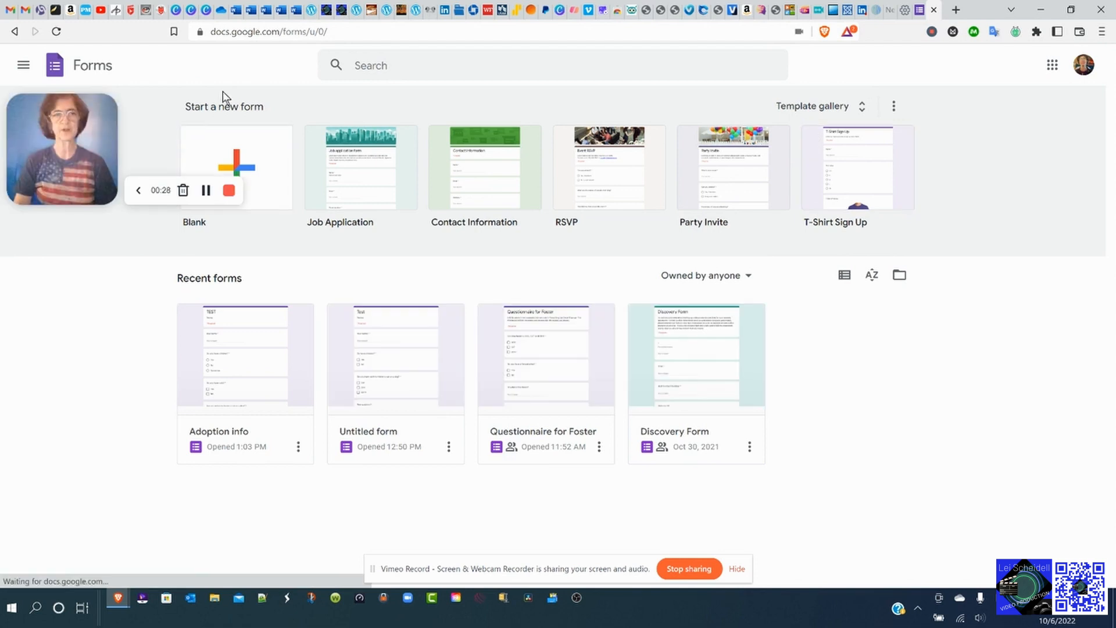
click(258, 161)
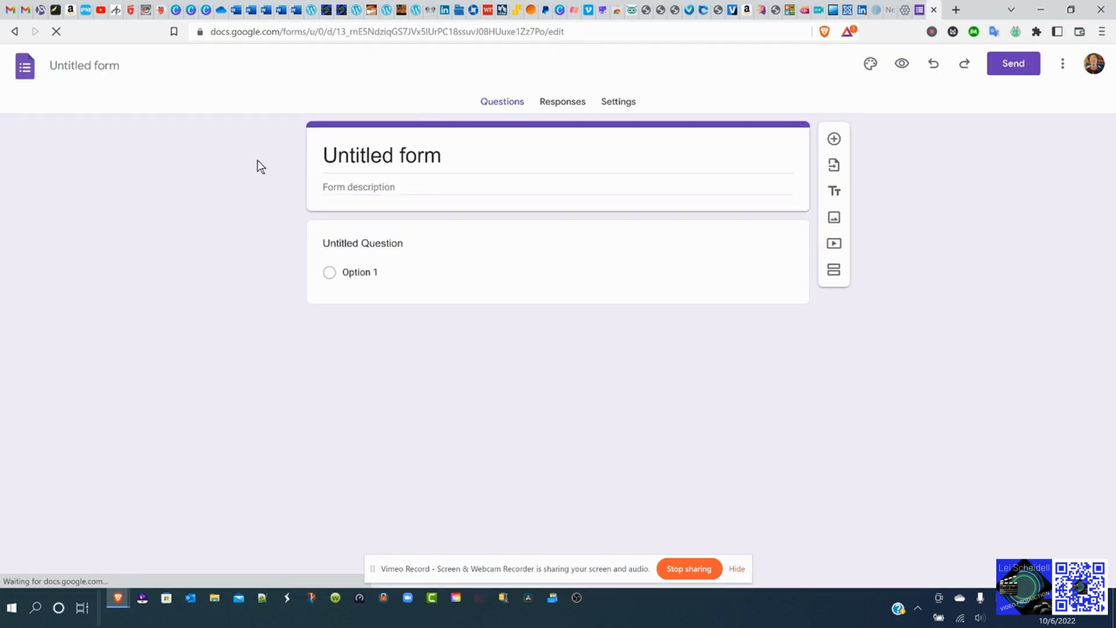
Replace the 'Untitled form' title with Test.
click(445, 152)
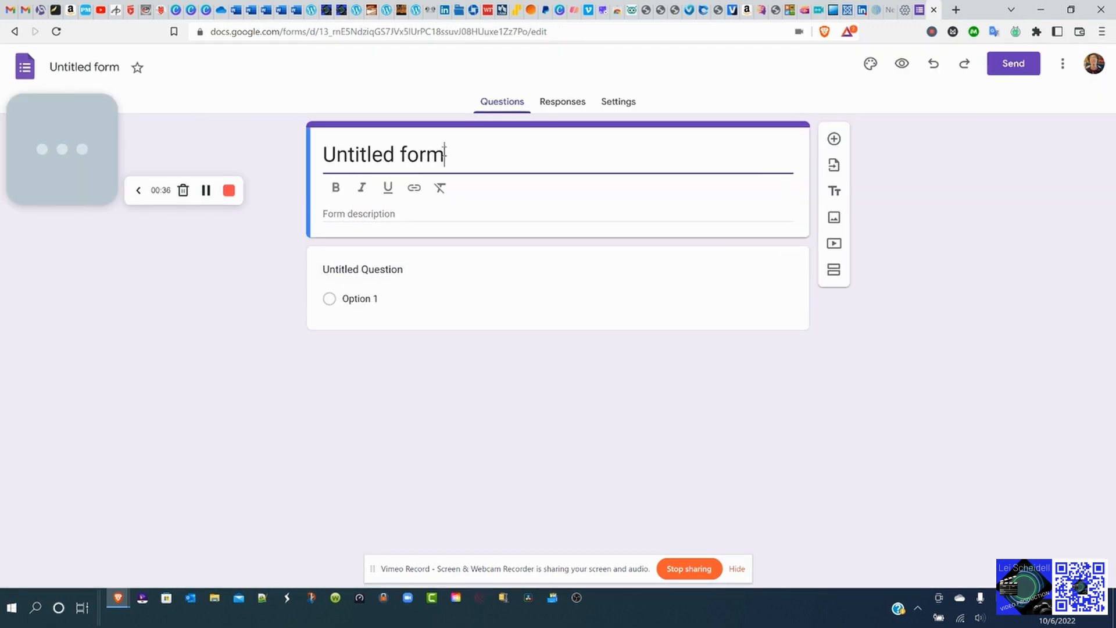
key(BackSpace)
key(BackSpace)
key(BackSpace)
key(BackSpace)
key(BackSpace)
key(BackSpace)
key(BackSpace)
key(BackSpace)
key(BackSpace)
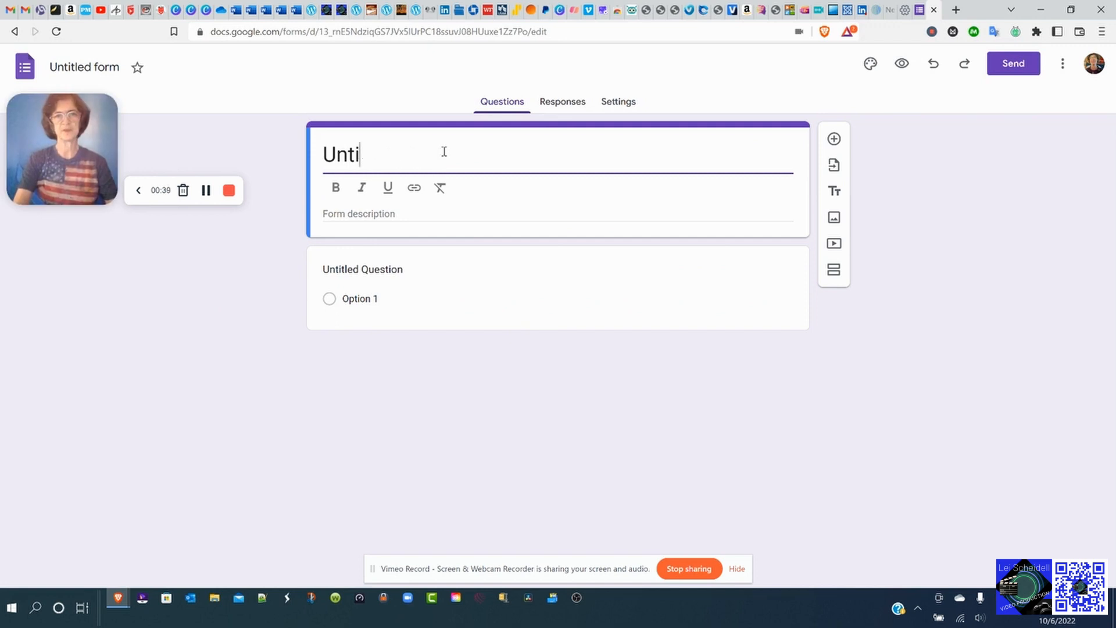
key(BackSpace)
key(BackSpace)
key(BackSpace)
key(ctrl+z)
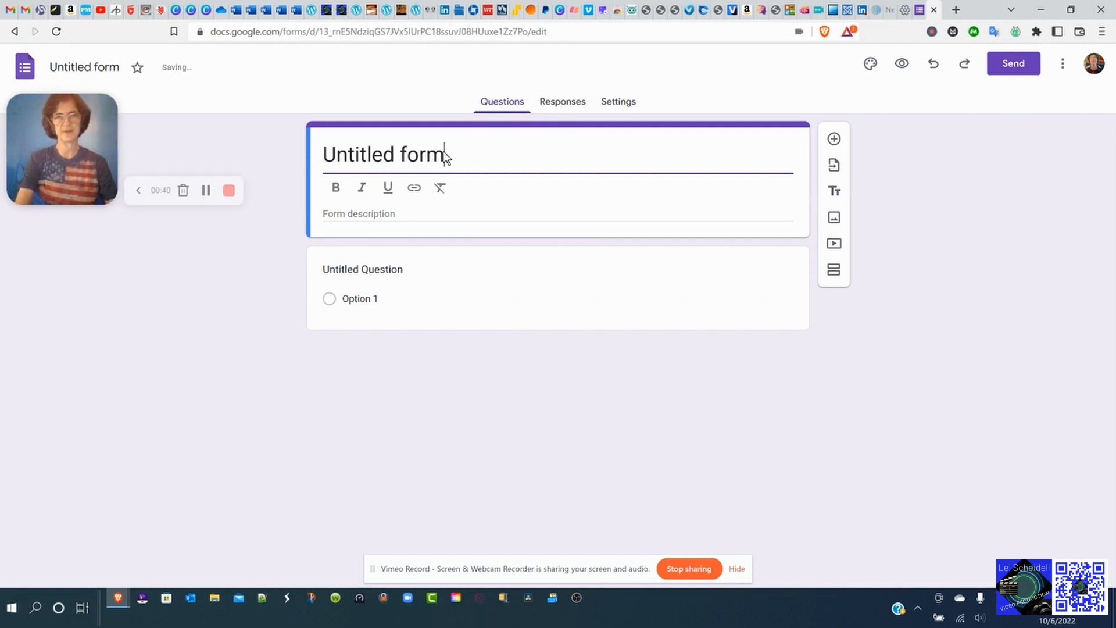
text(Test)
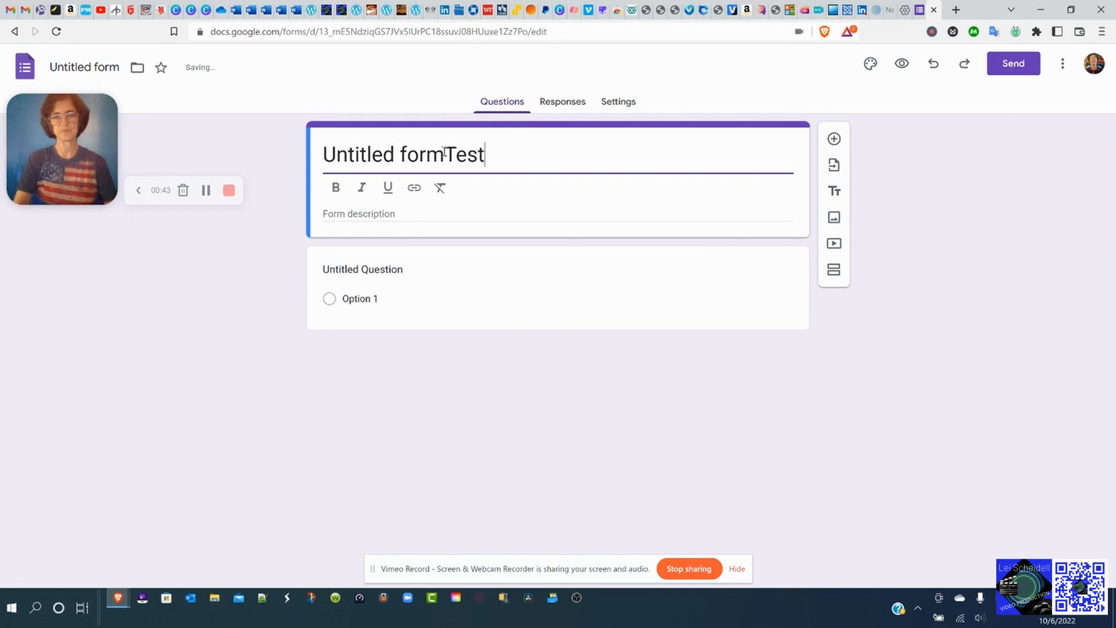
key(BackSpace)
key(BackSpace)
key(BackSpace)
key(BackSpace)
key(BackSpace)
key(BackSpace)
key(BackSpace)
key(BackSpace)
key(BackSpace)
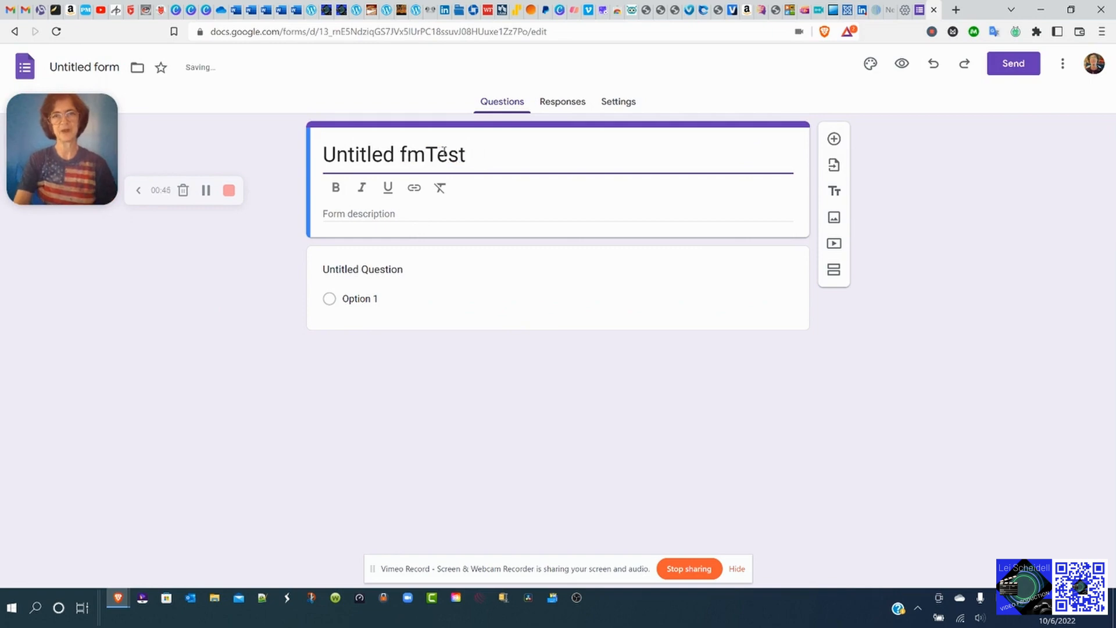
key(BackSpace)
key(BackSpace)
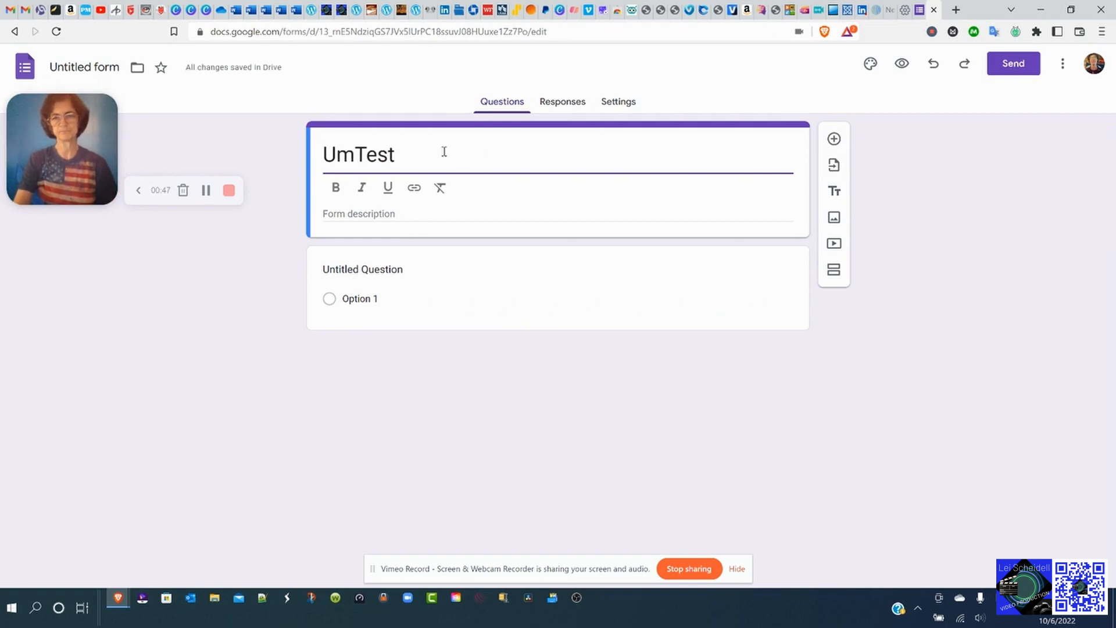
key(BackSpace)
key(Delete)
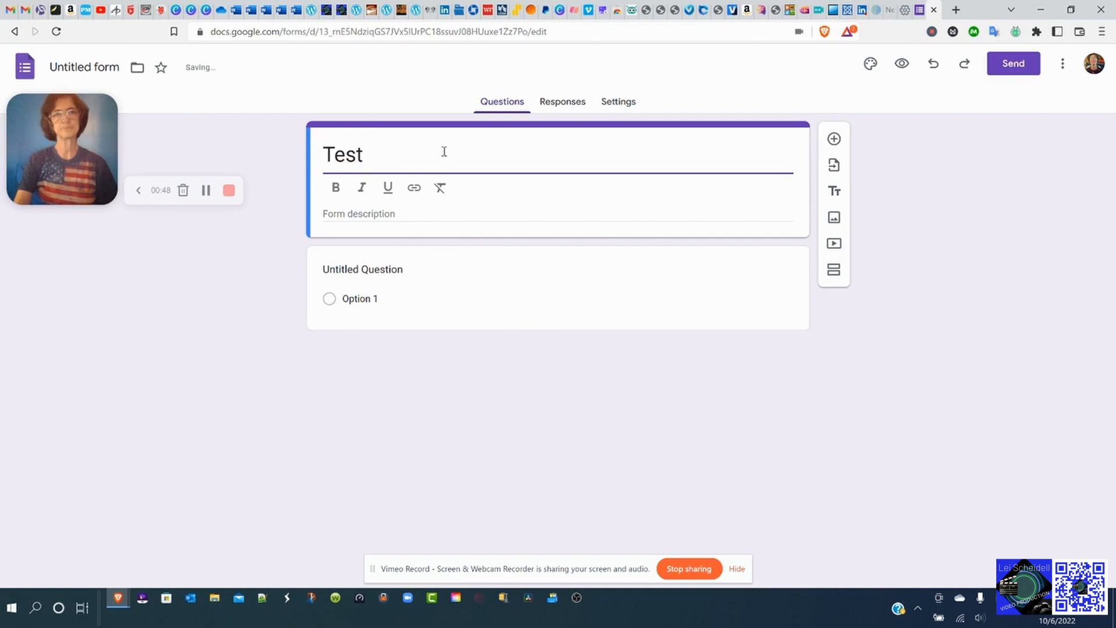
click(398, 217)
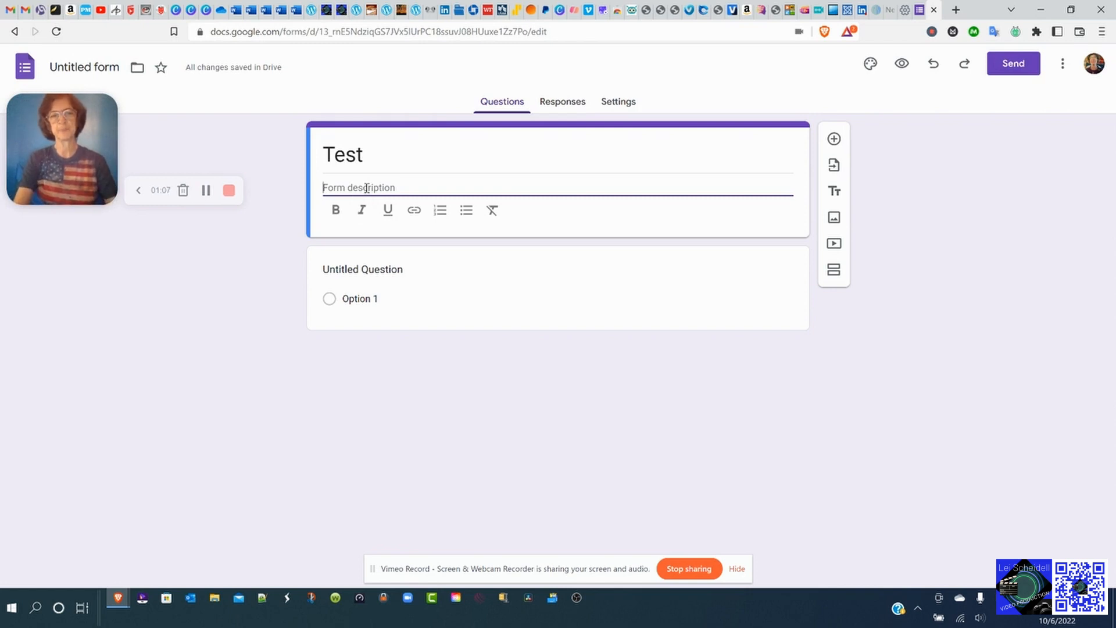
Enter 'test' as the form description and hyperlink it to the presenter's website address.
text(test)
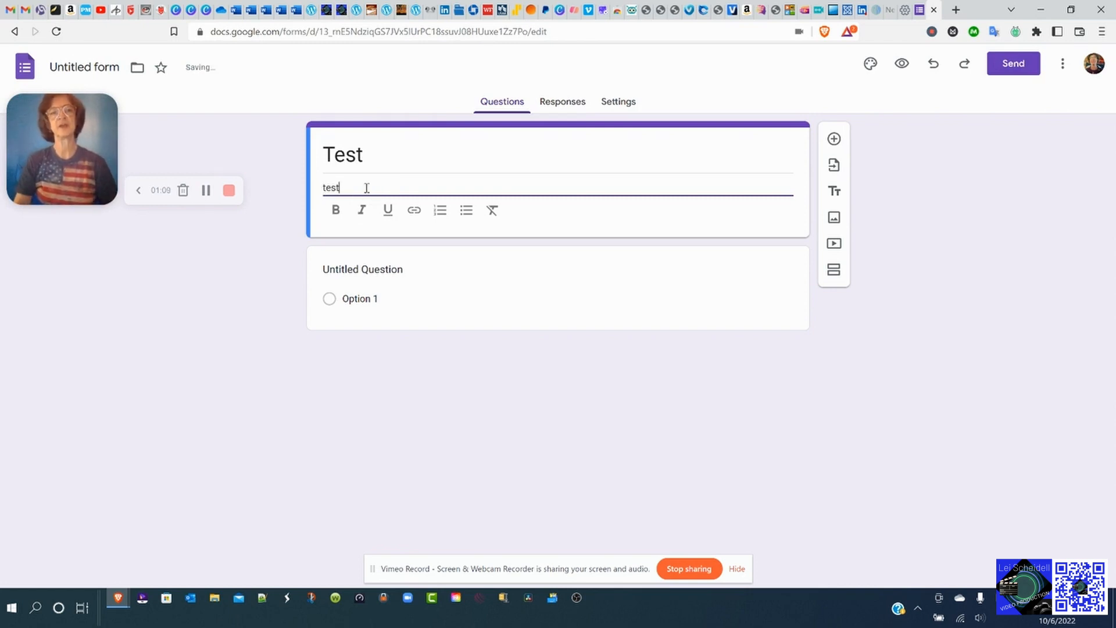
double_click(367, 188)
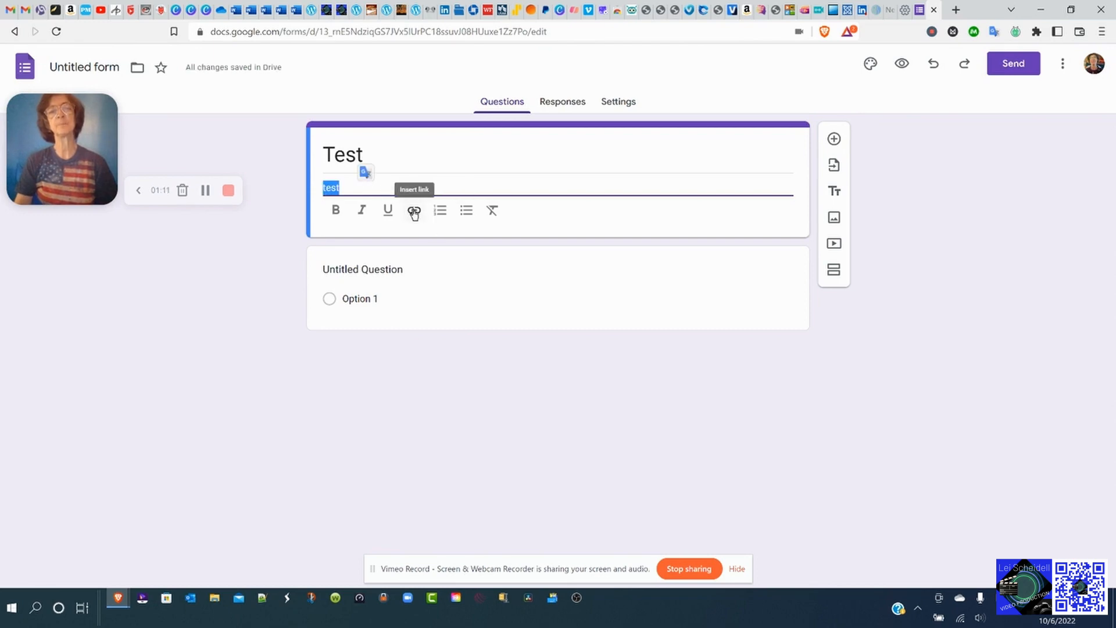
click(413, 210)
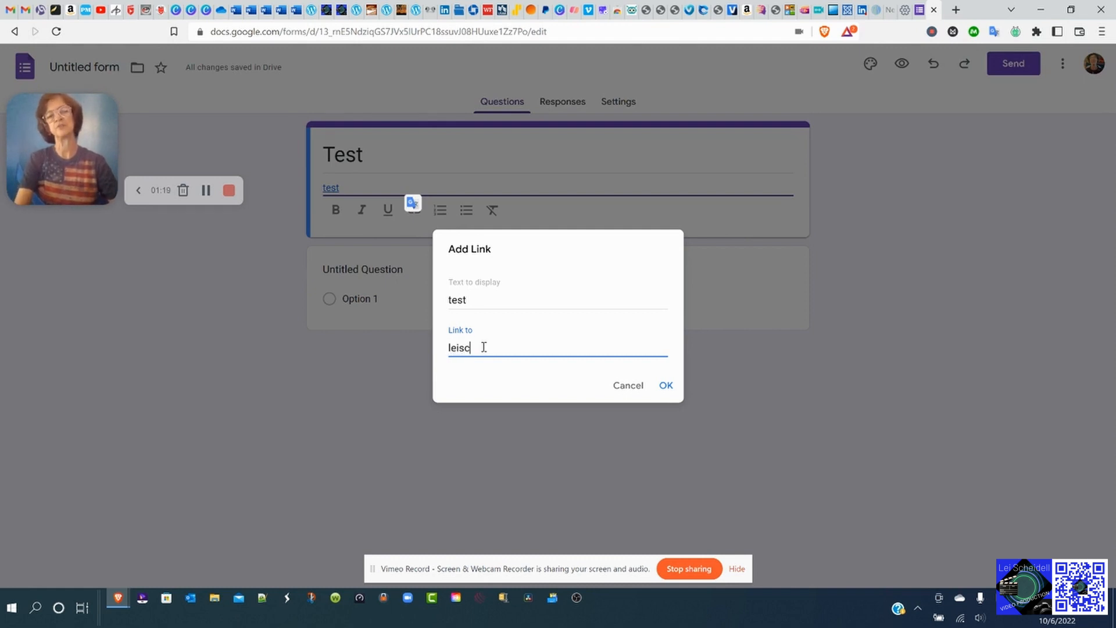
text(com)
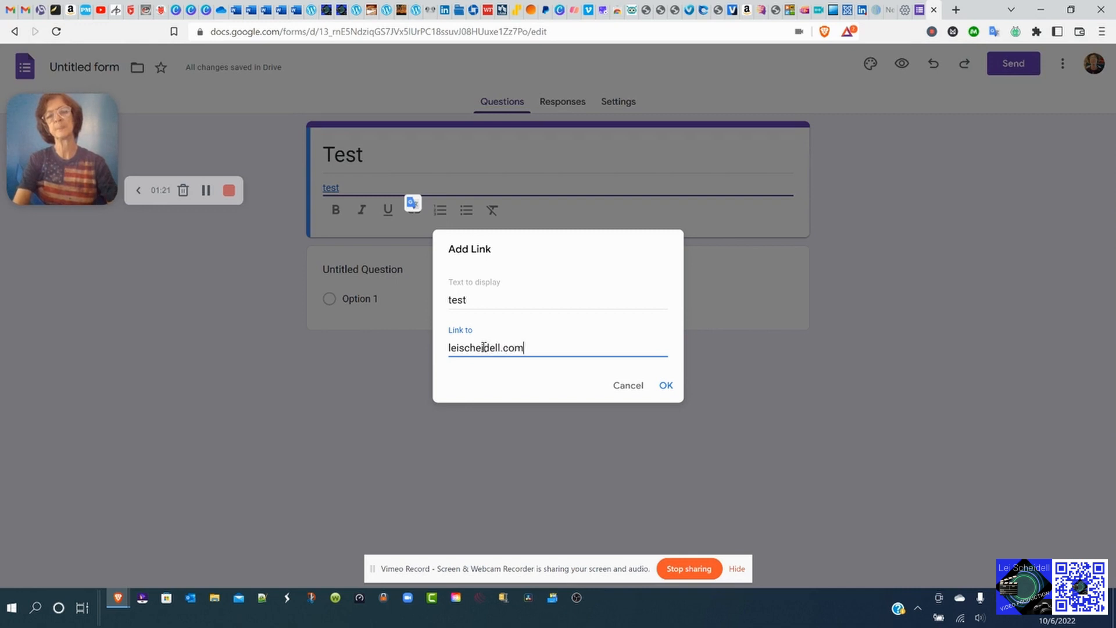
click(664, 386)
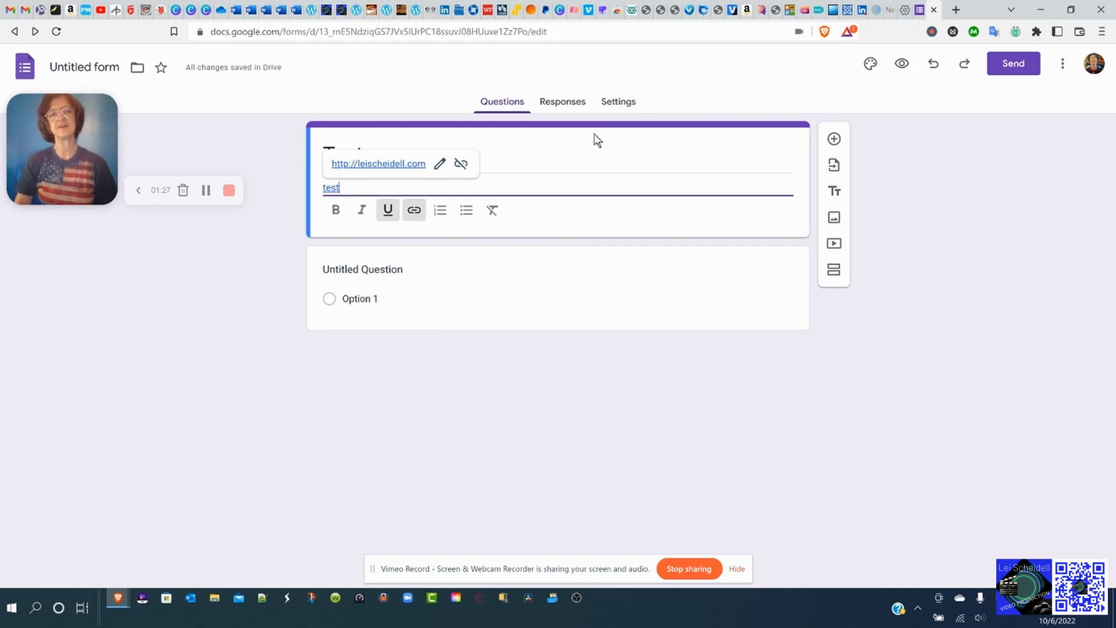
click(567, 153)
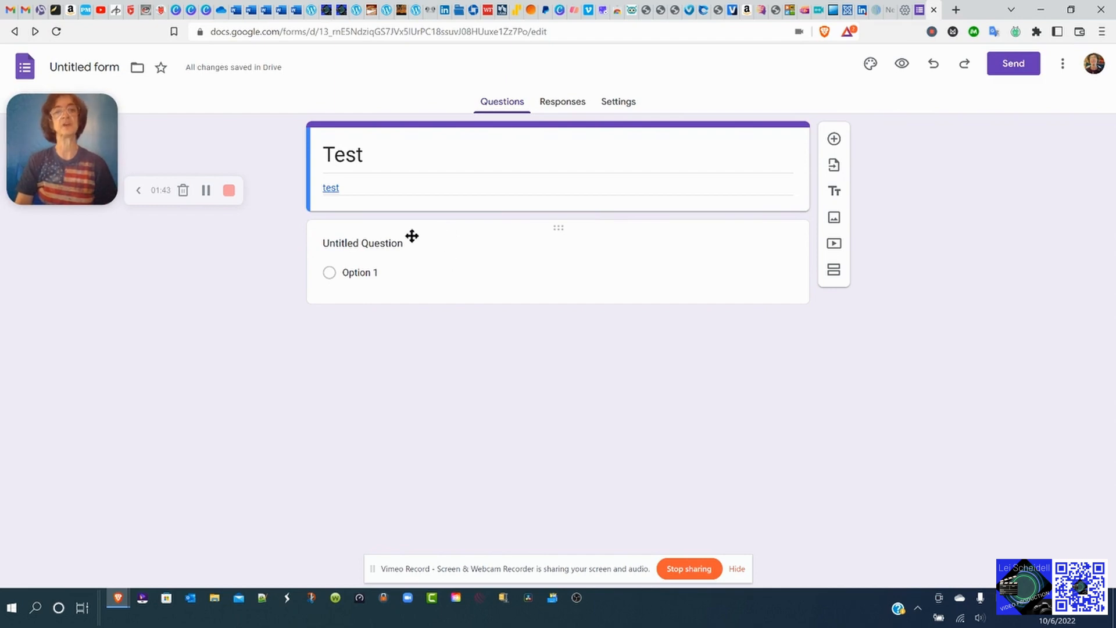
Title the first question 'Your Name' and keep it as a Short answer question.
click(388, 243)
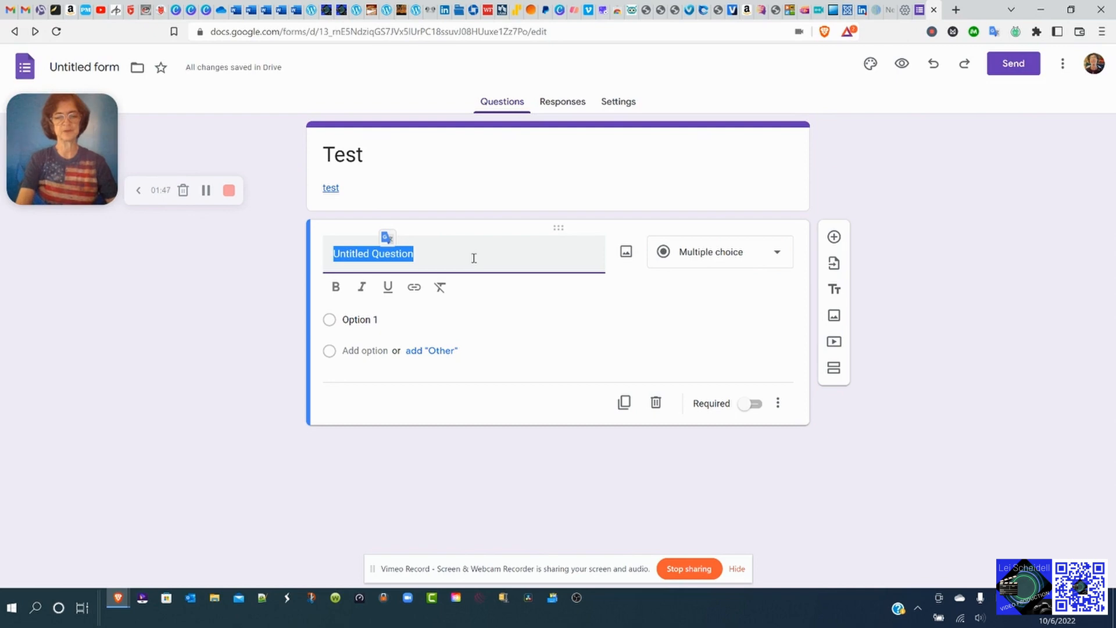
text(Your )
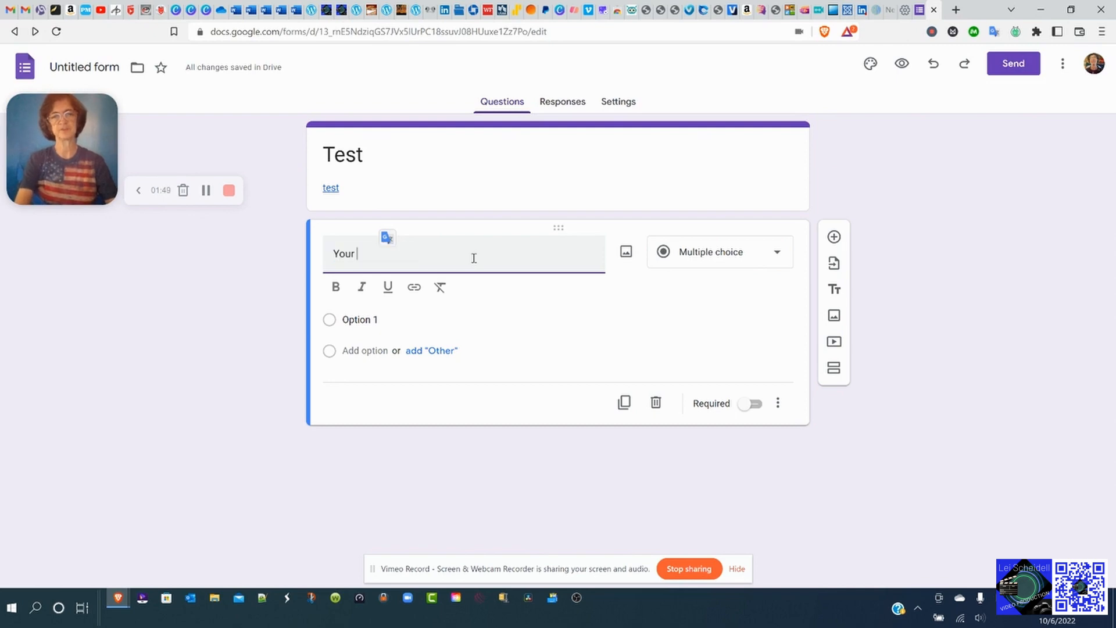
text(Name)
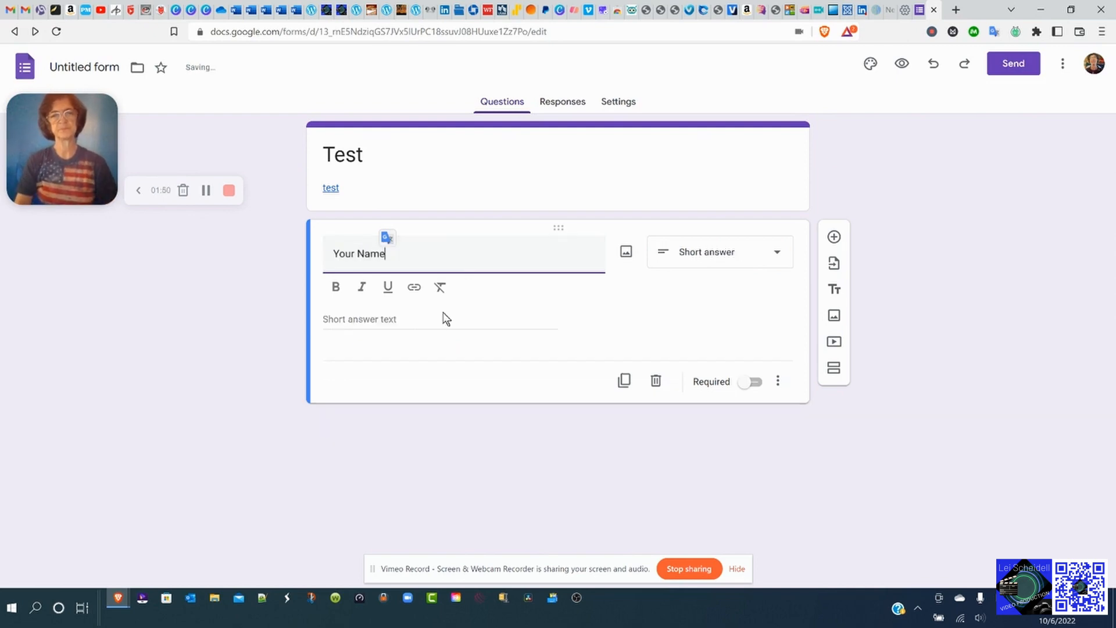
click(436, 325)
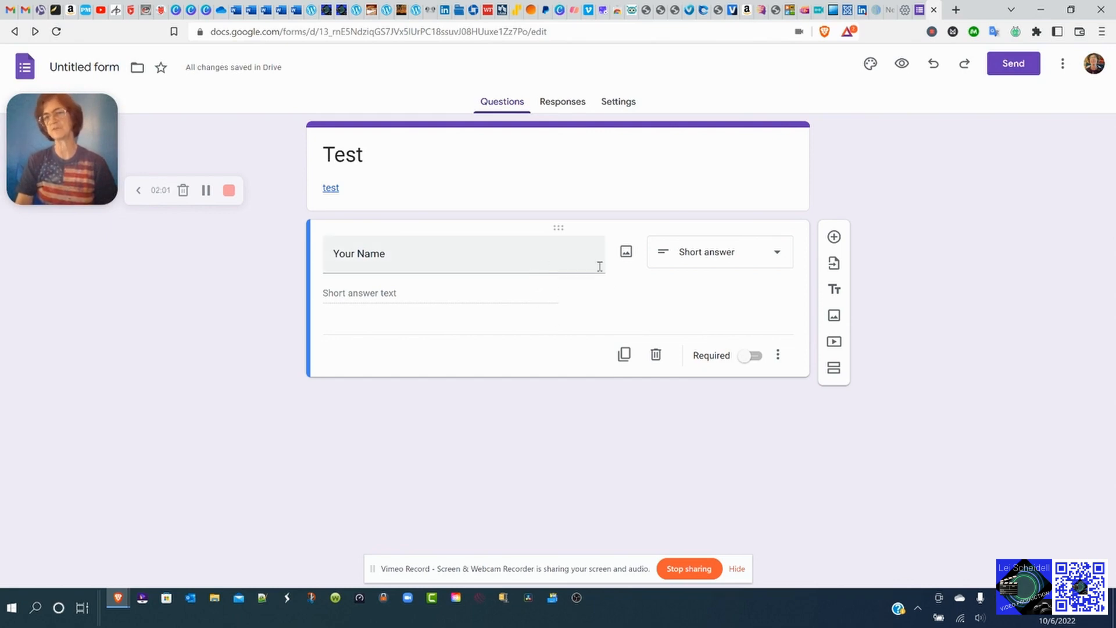
click(780, 263)
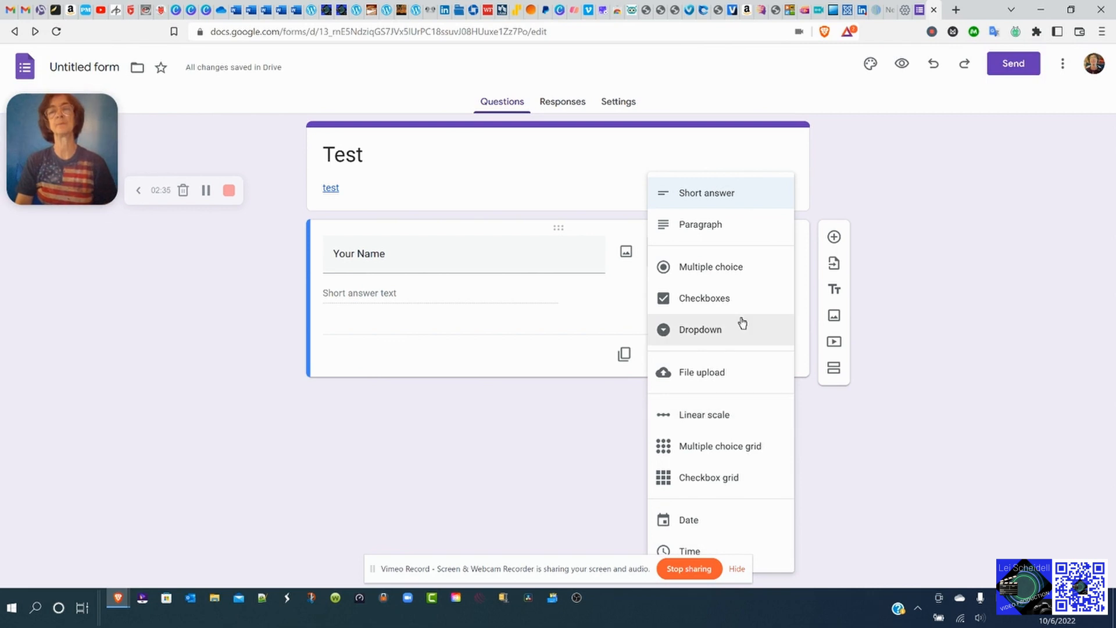
click(534, 253)
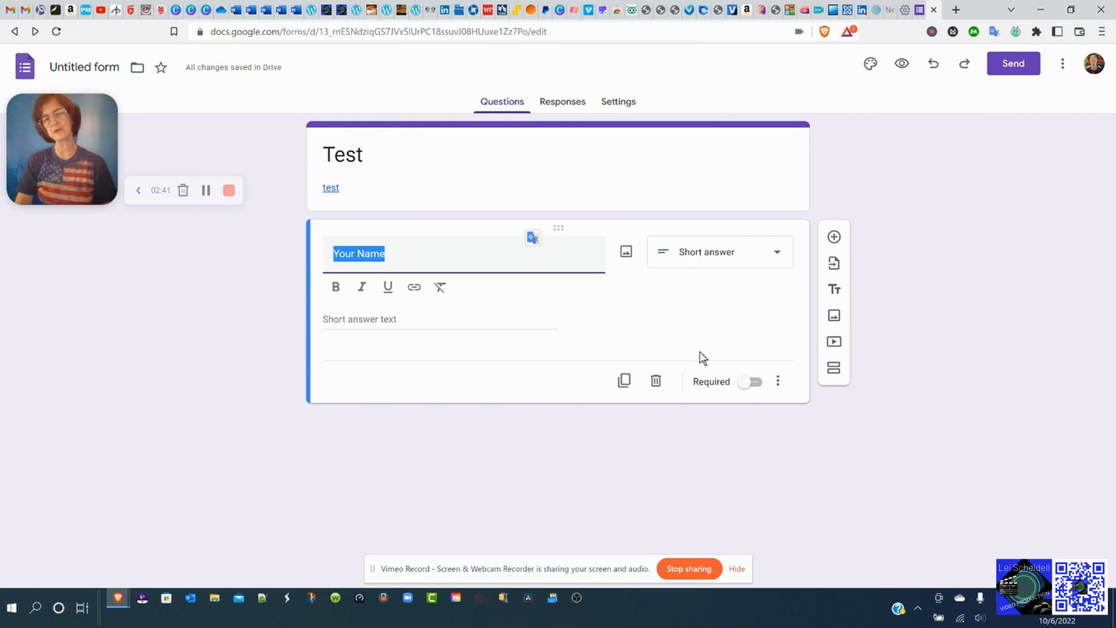
Mark Your Name required and add a new blank question below it.
click(746, 386)
click(744, 364)
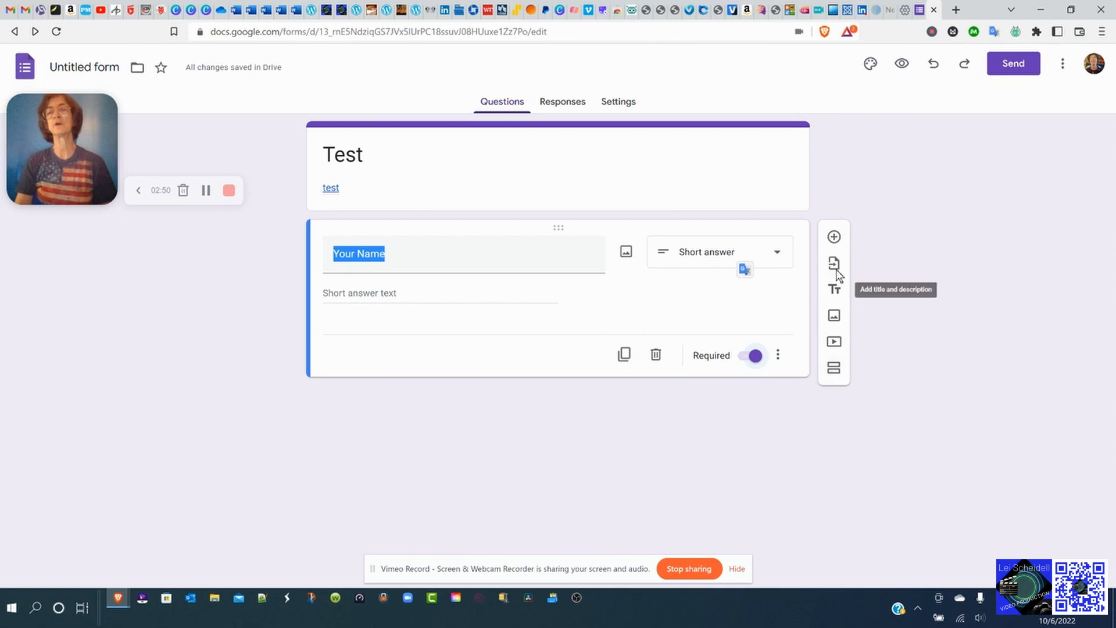
click(835, 238)
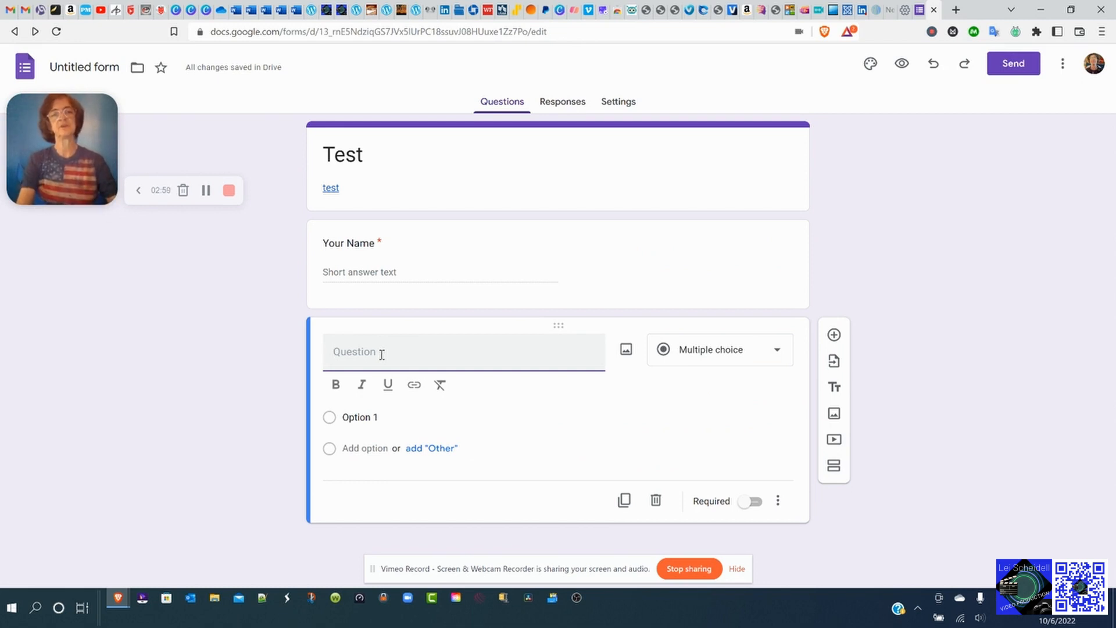
Make 'Do you dogs?' a required Checkboxes question with YES and NO, then add another question.
text(Do you )
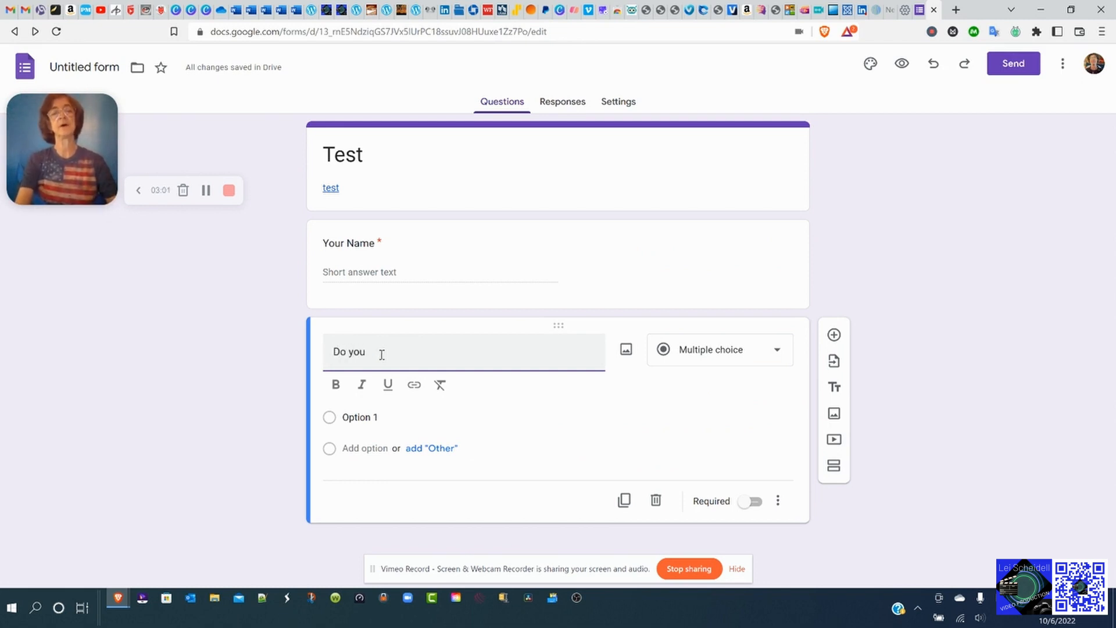
text(dogs?)
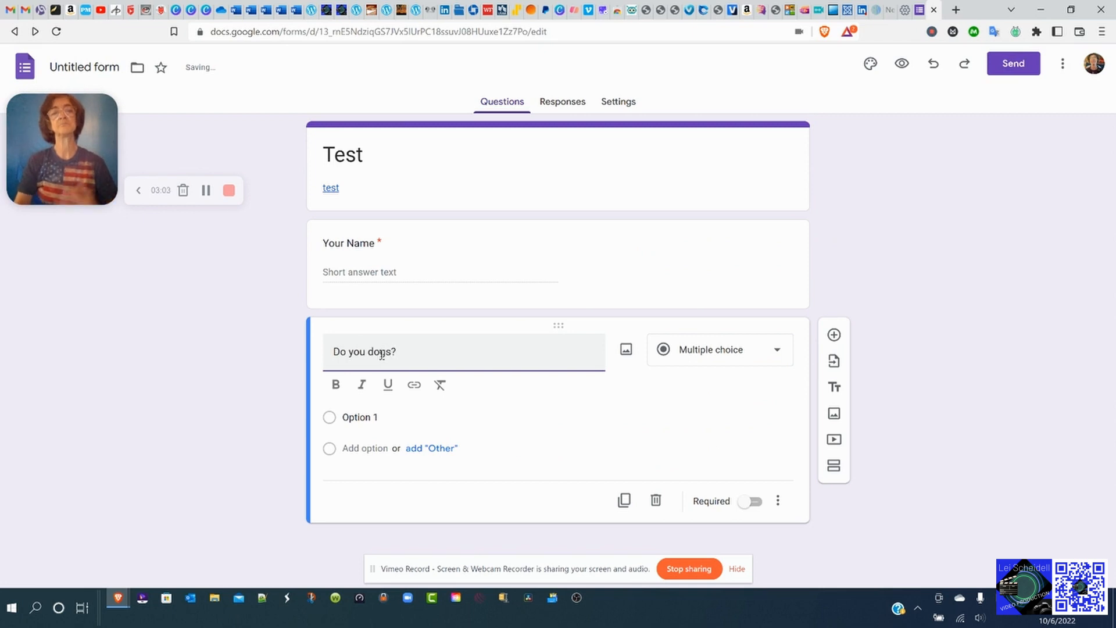
click(780, 355)
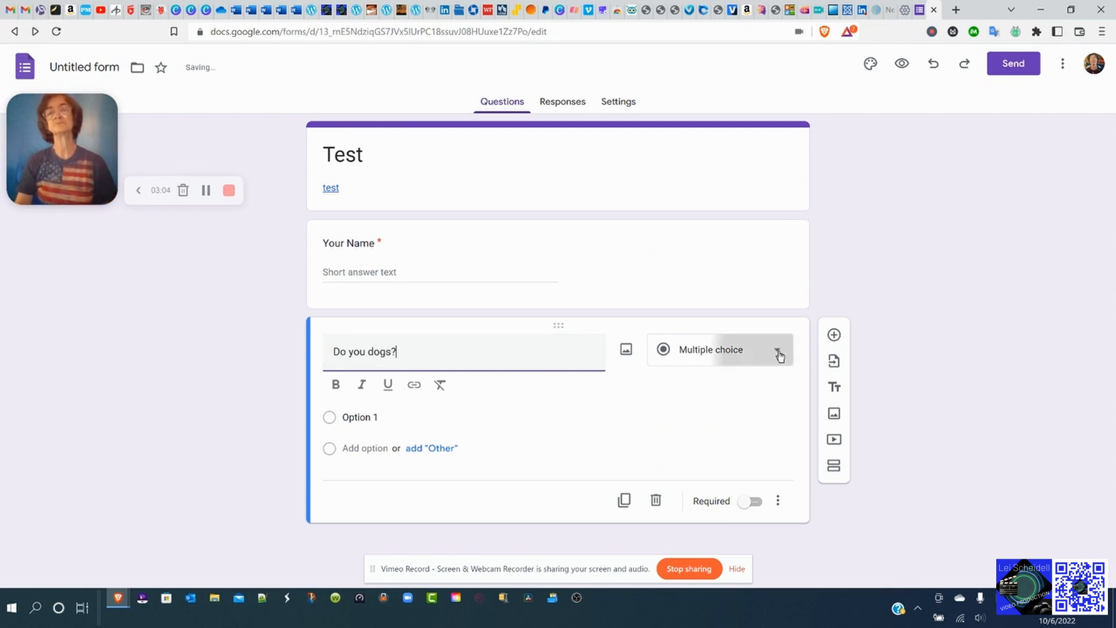
click(715, 299)
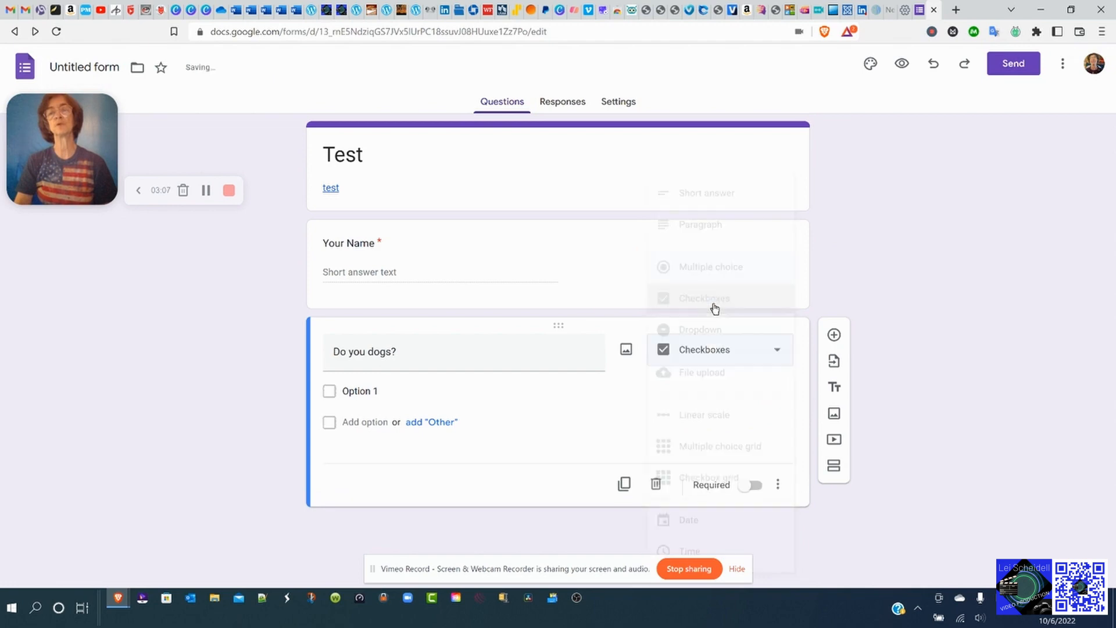
click(356, 386)
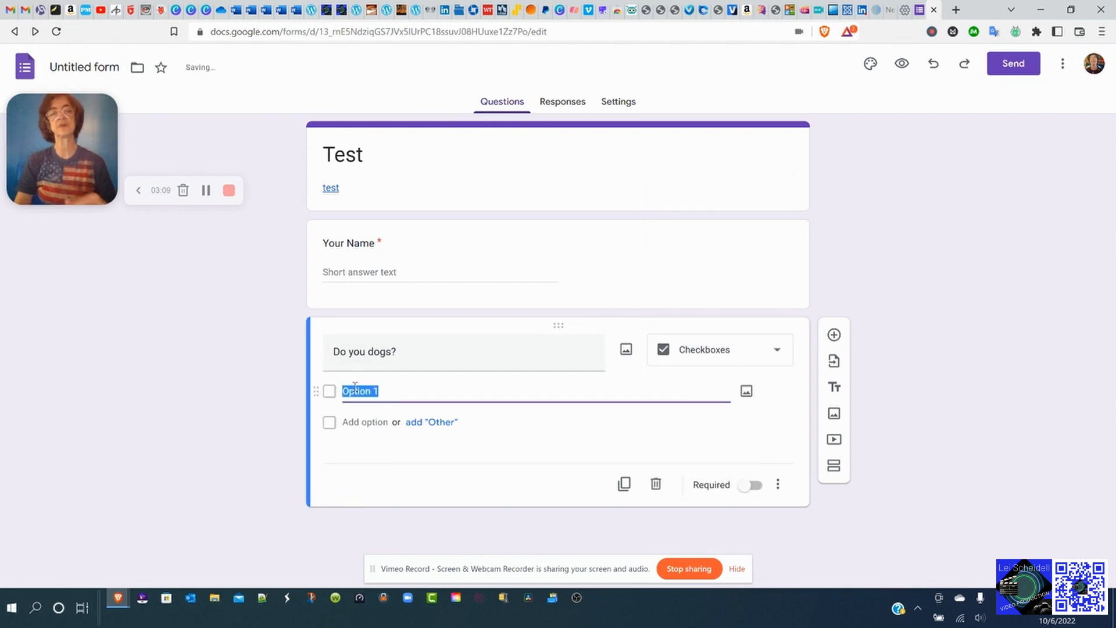
text(YES)
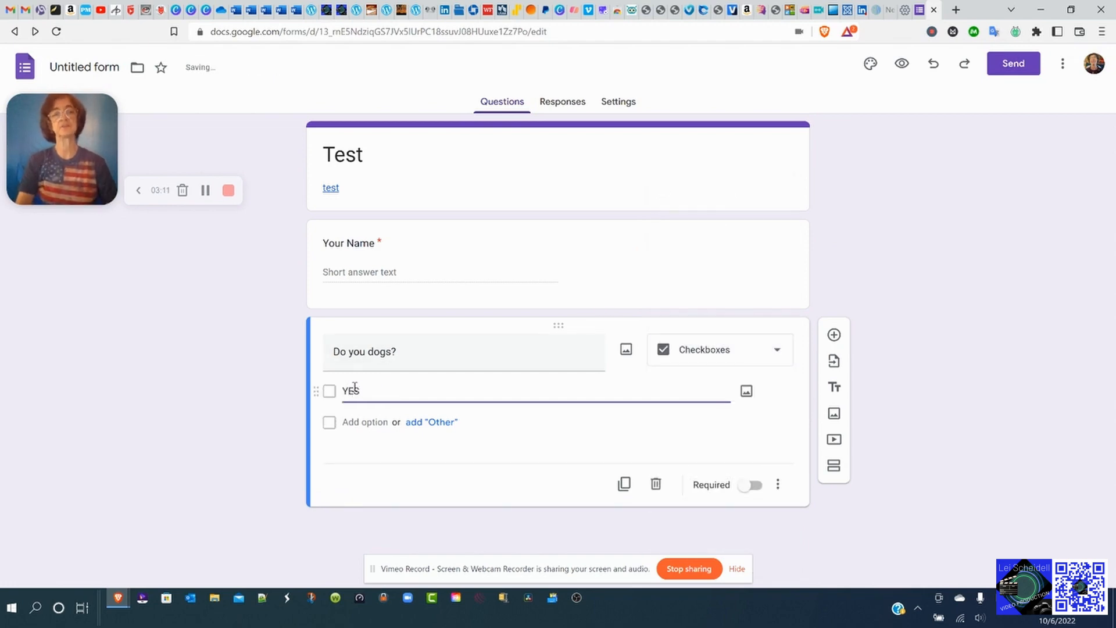
click(347, 432)
text(NO)
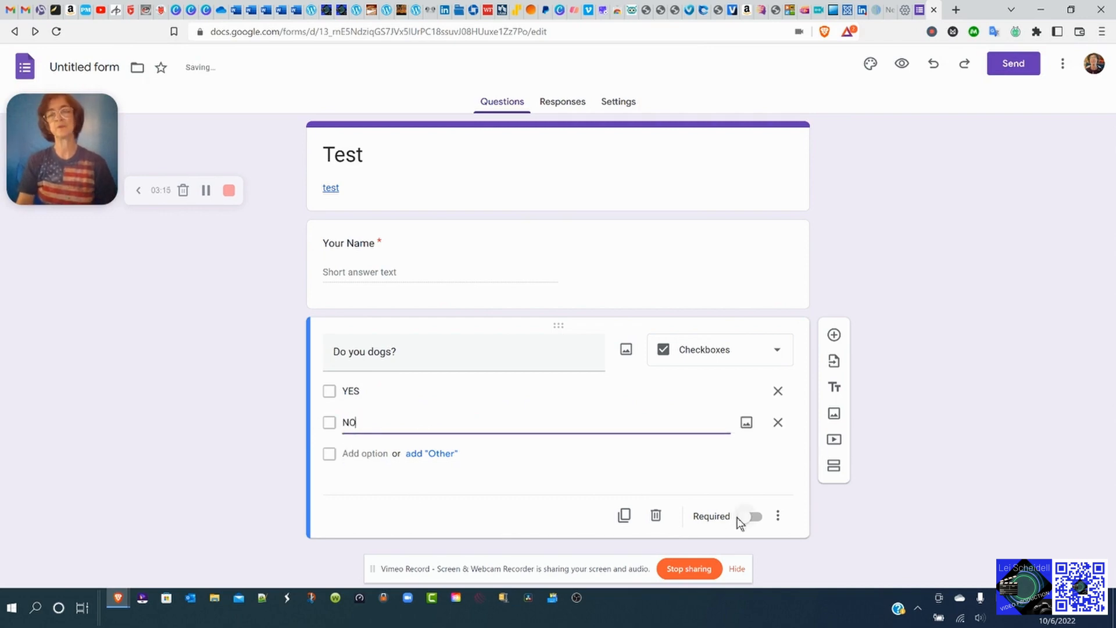
click(751, 517)
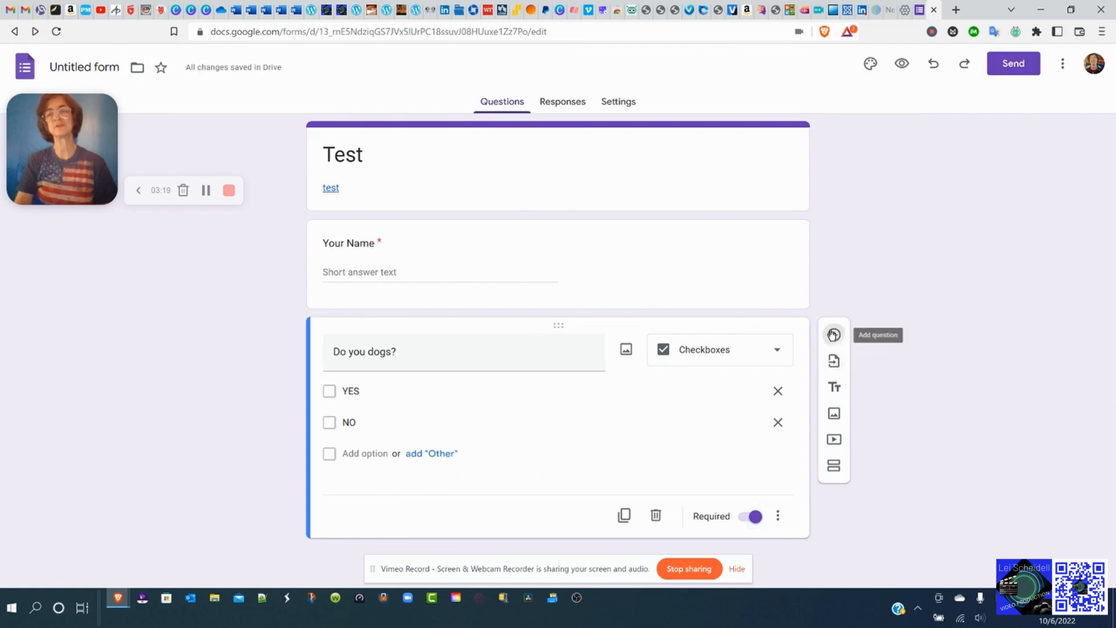
click(834, 335)
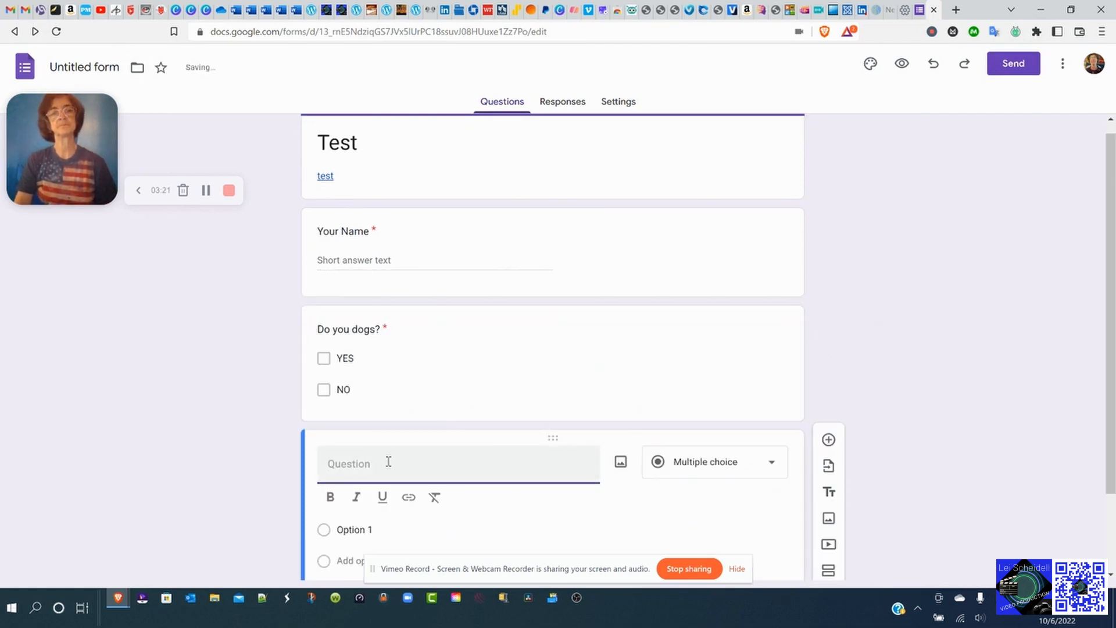
Title the new question 'If yes, how many and what breeds'.
text(I)
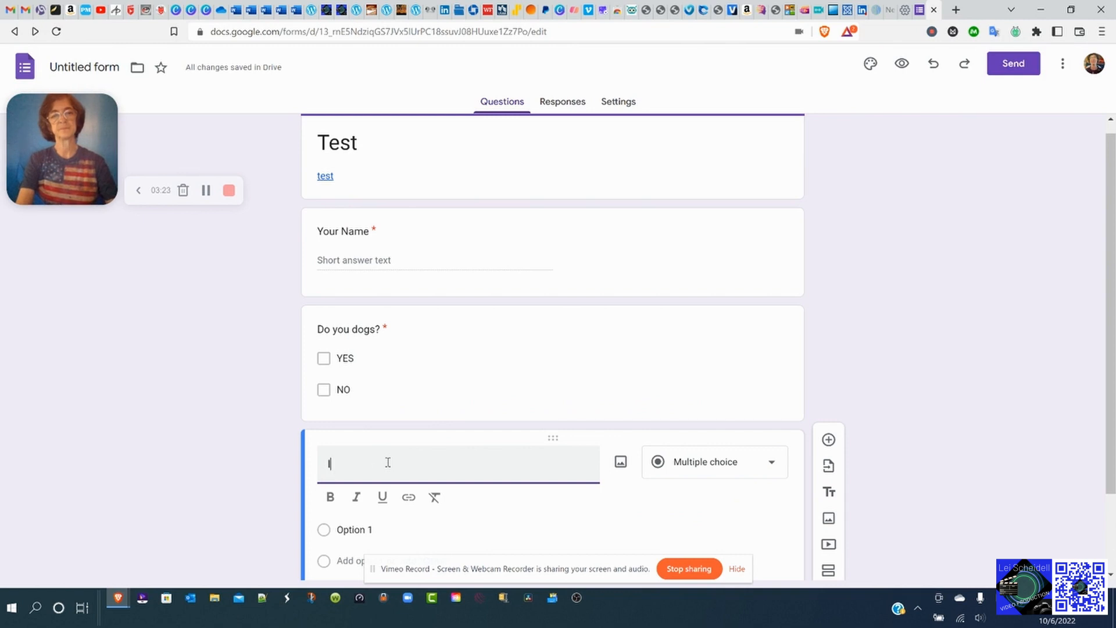
text(f yes, what breed)
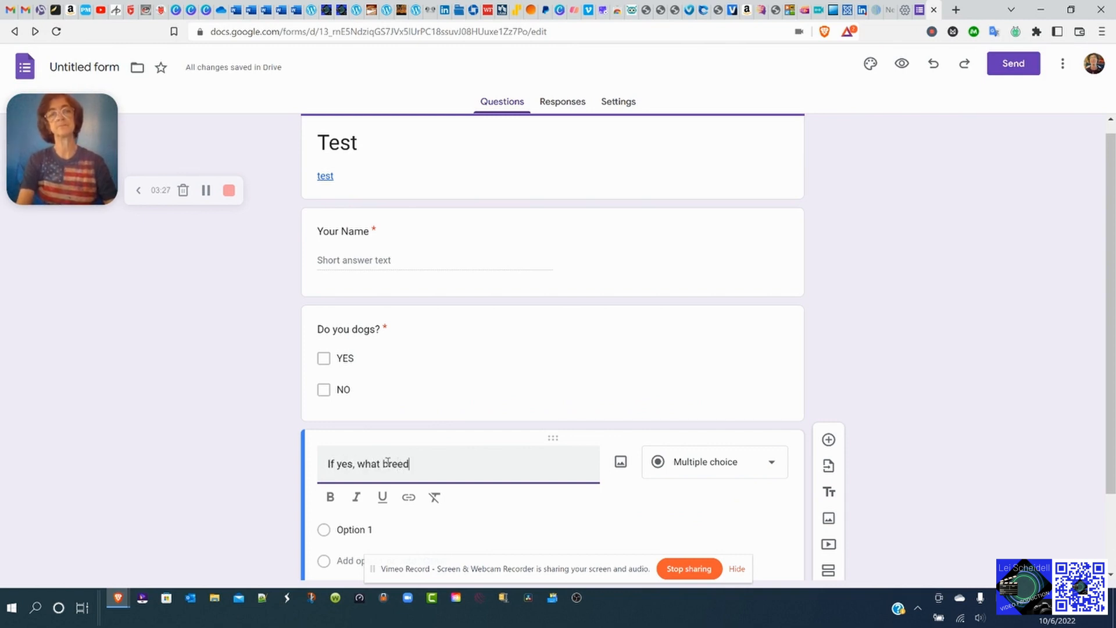
text( and how many)
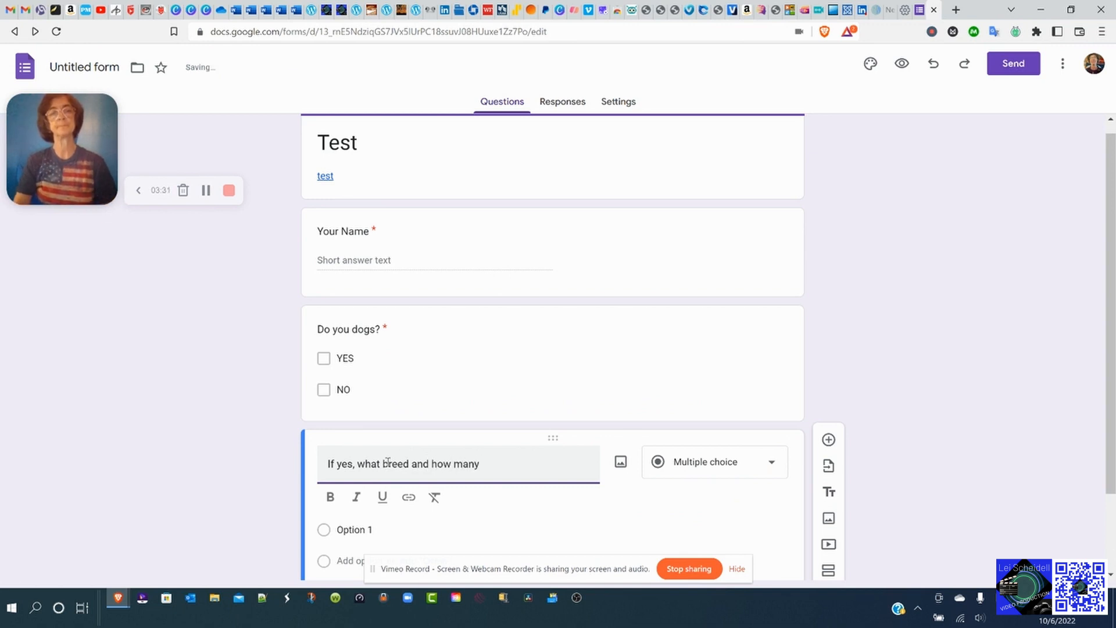
double_click(388, 462)
triple_click(484, 465)
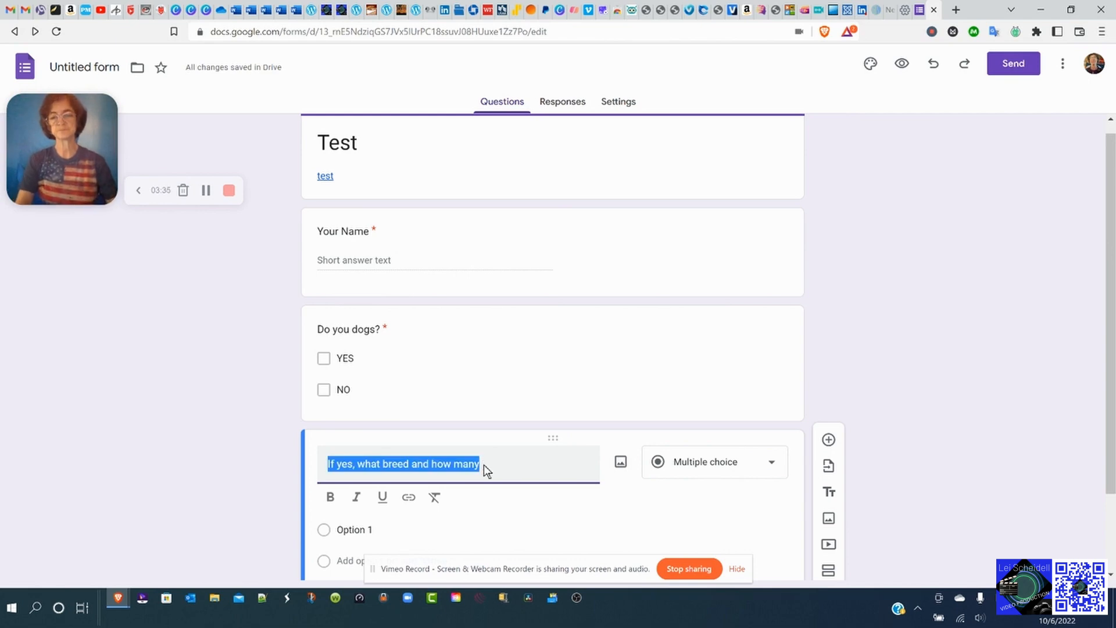
key(BackSpace)
text(If yes, )
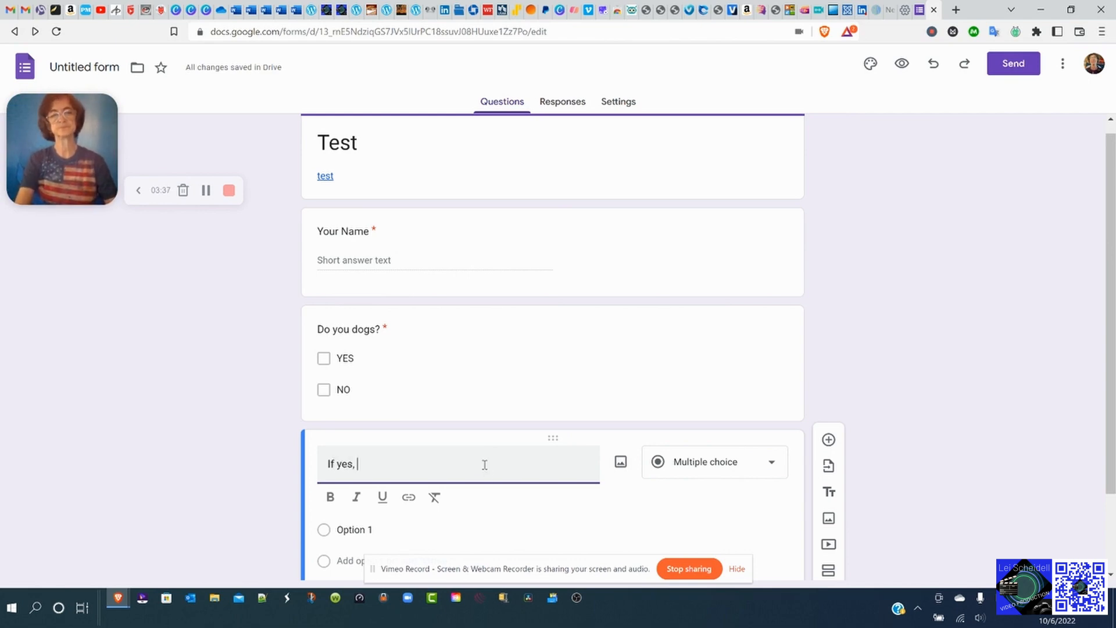
text(how many and w)
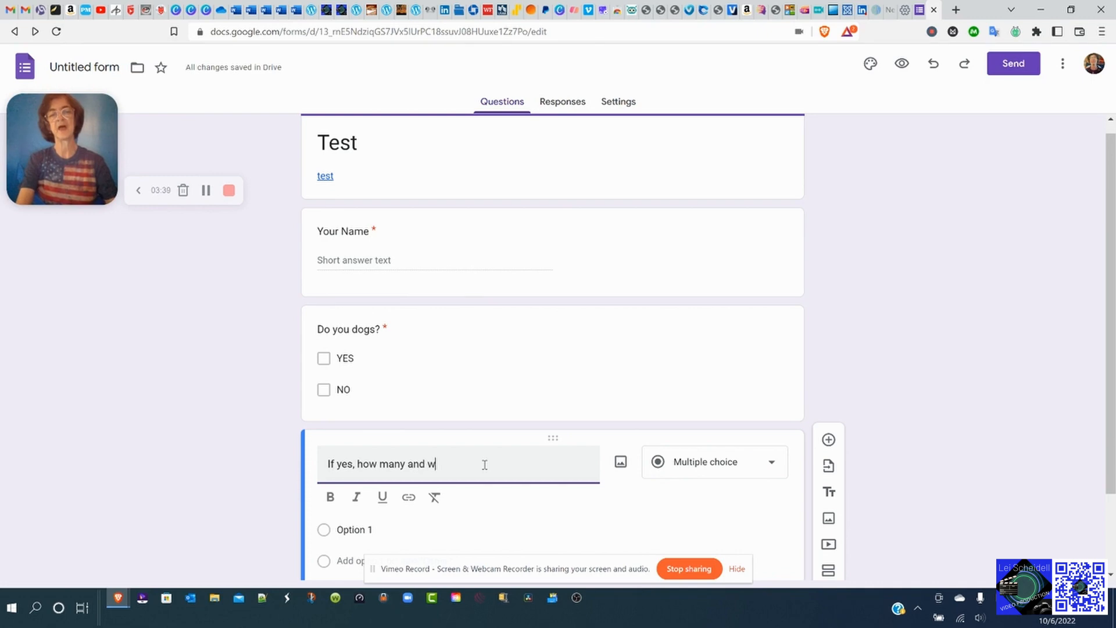
text(hat bree)
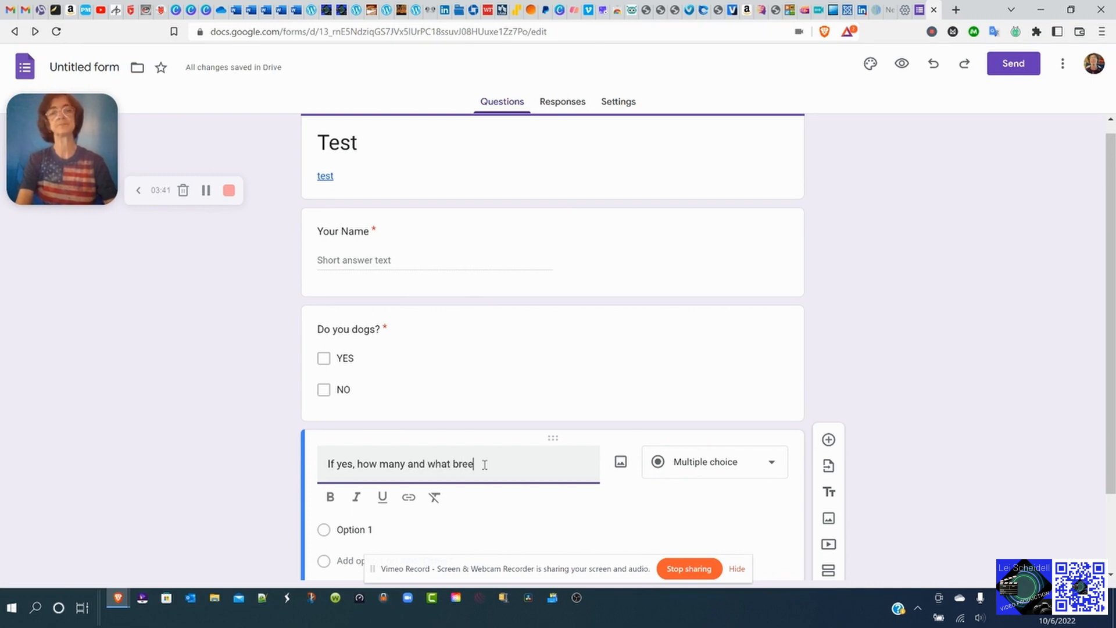
text(ds)
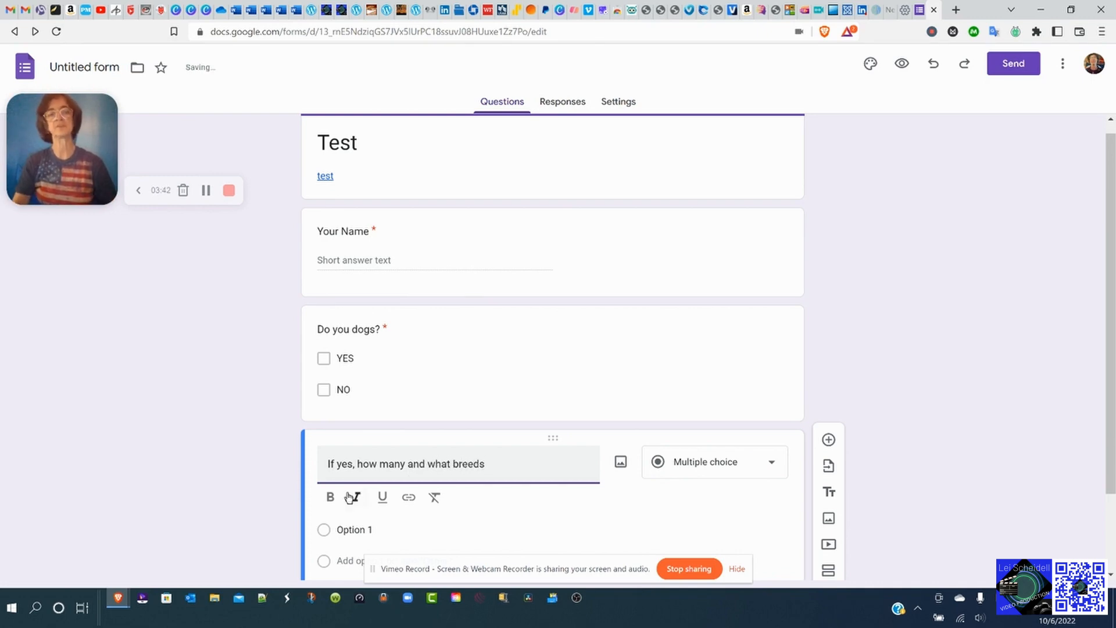
Make it a Paragraph question, toggling Required on and back off.
click(776, 466)
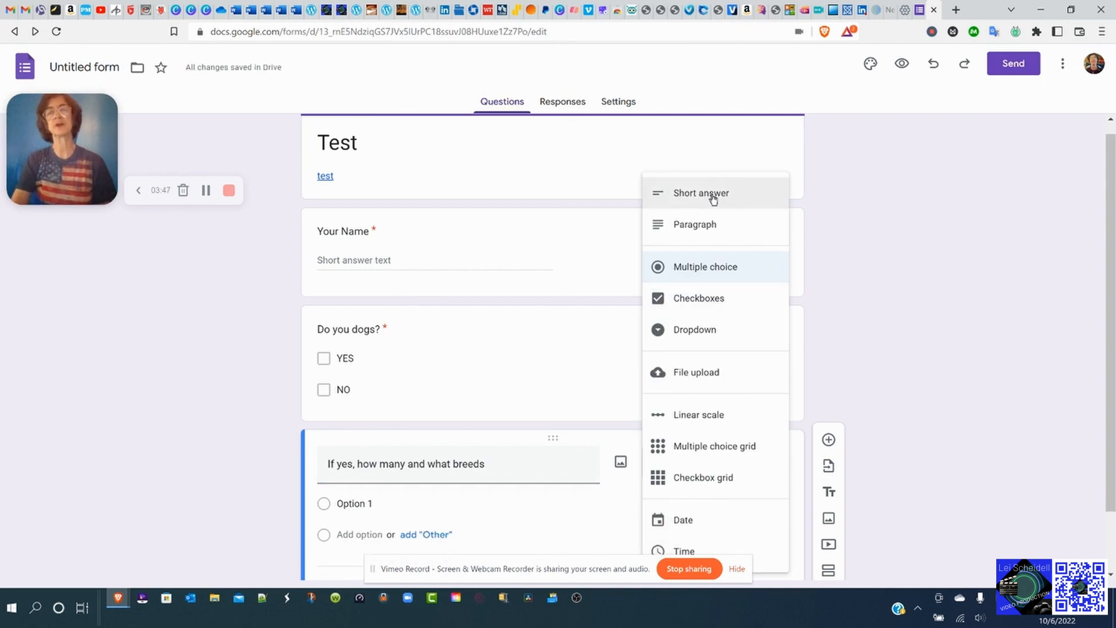
click(712, 226)
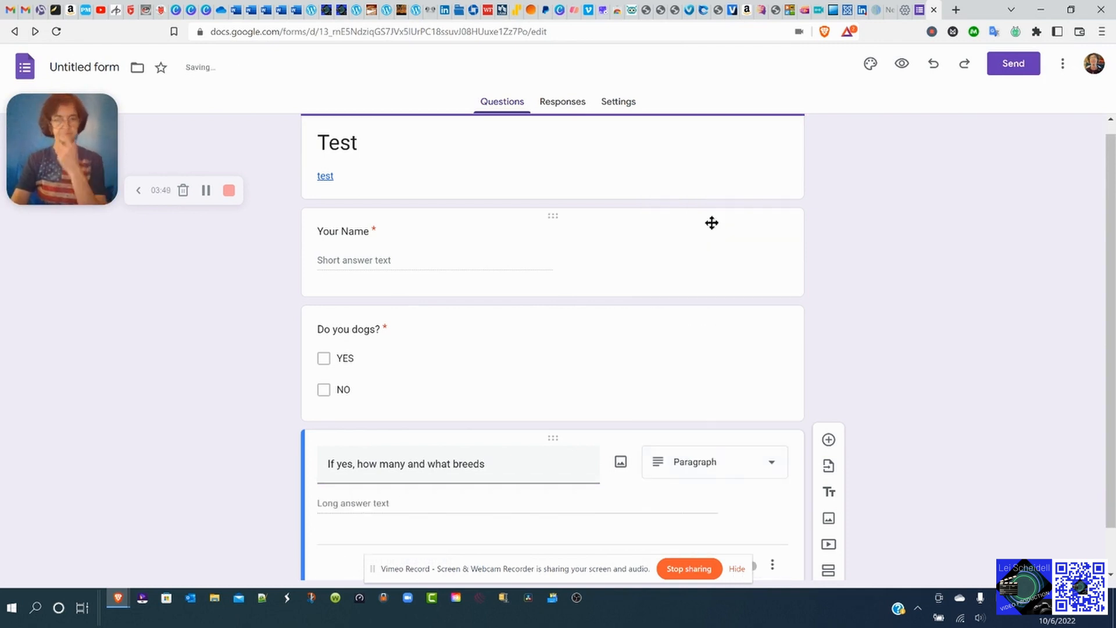
scroll(653, 346, down, 1)
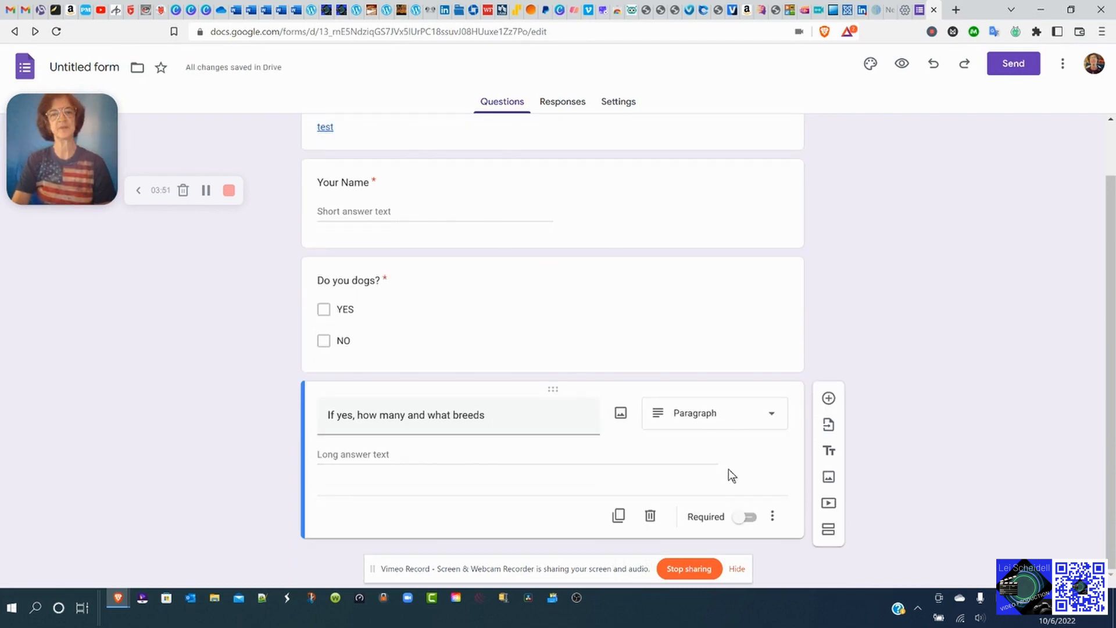
click(744, 519)
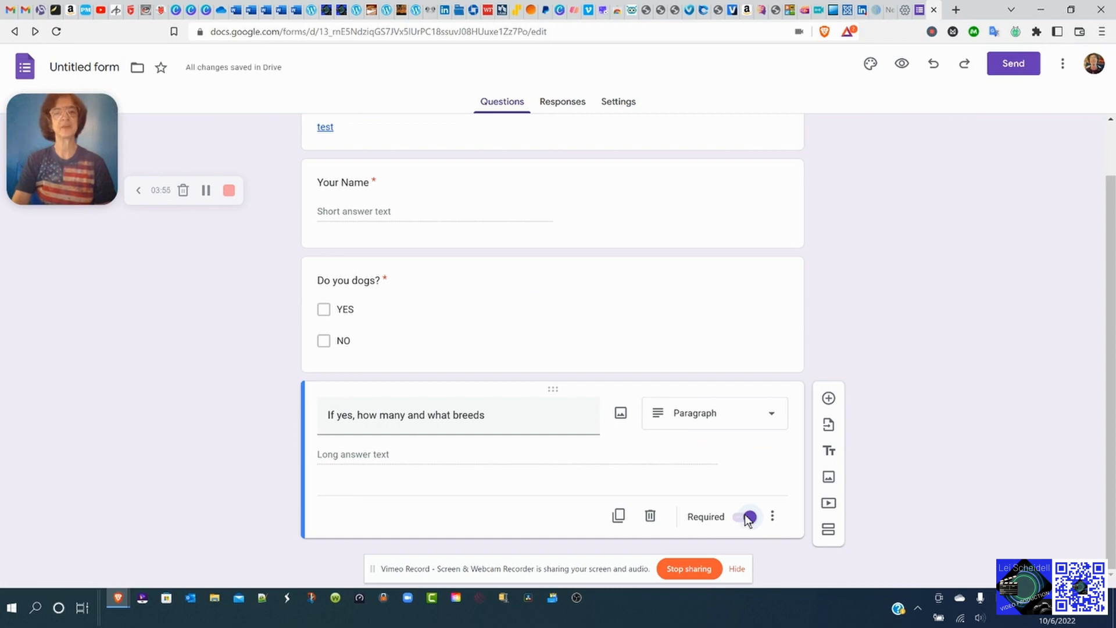
click(746, 518)
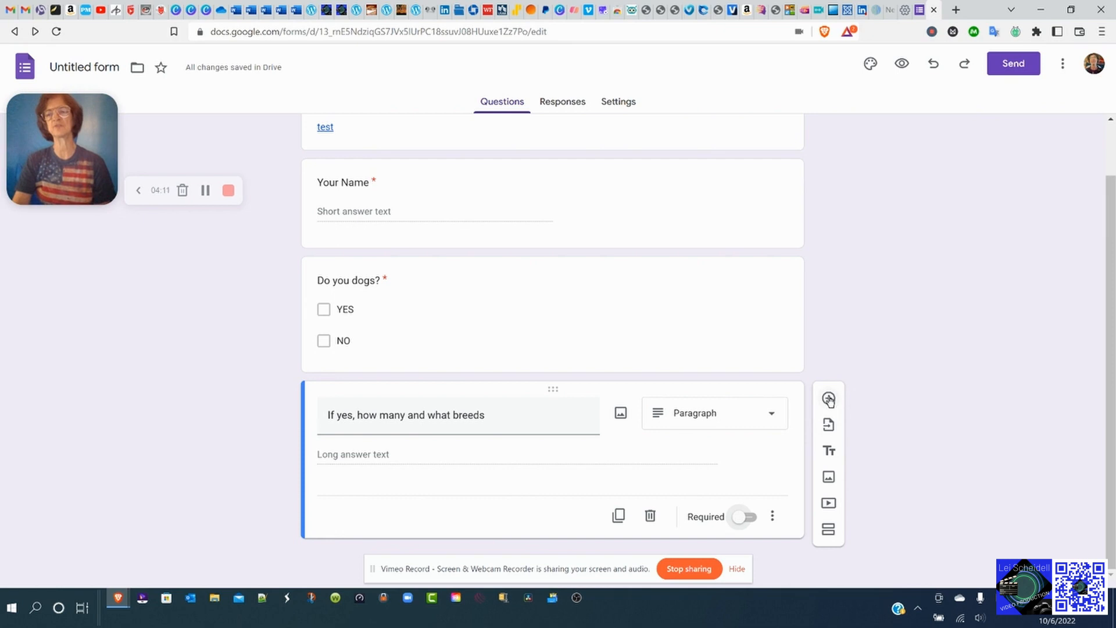
Start a new cats question and correct the dogs question to 'Do you have dogs?'.
click(828, 399)
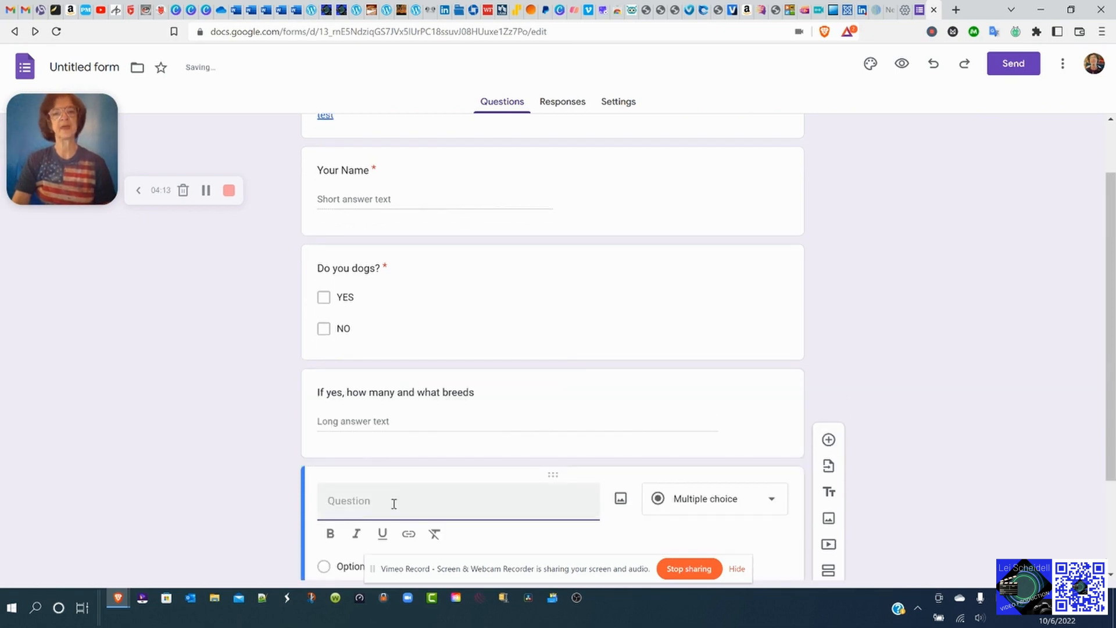
text(Do you have cats?)
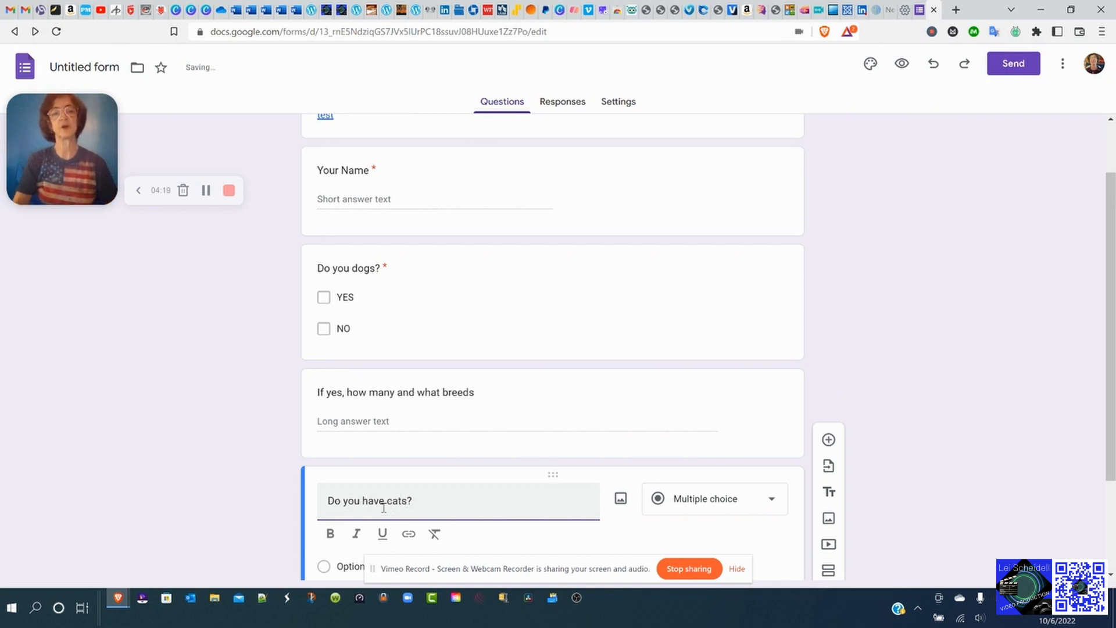
click(368, 268)
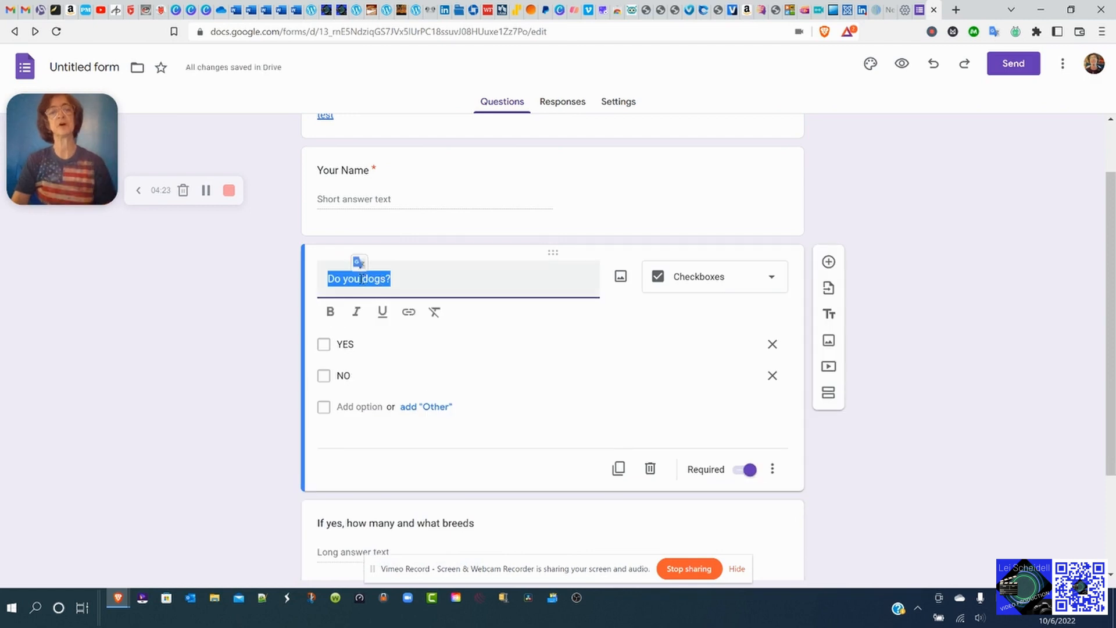
click(361, 278)
text(have)
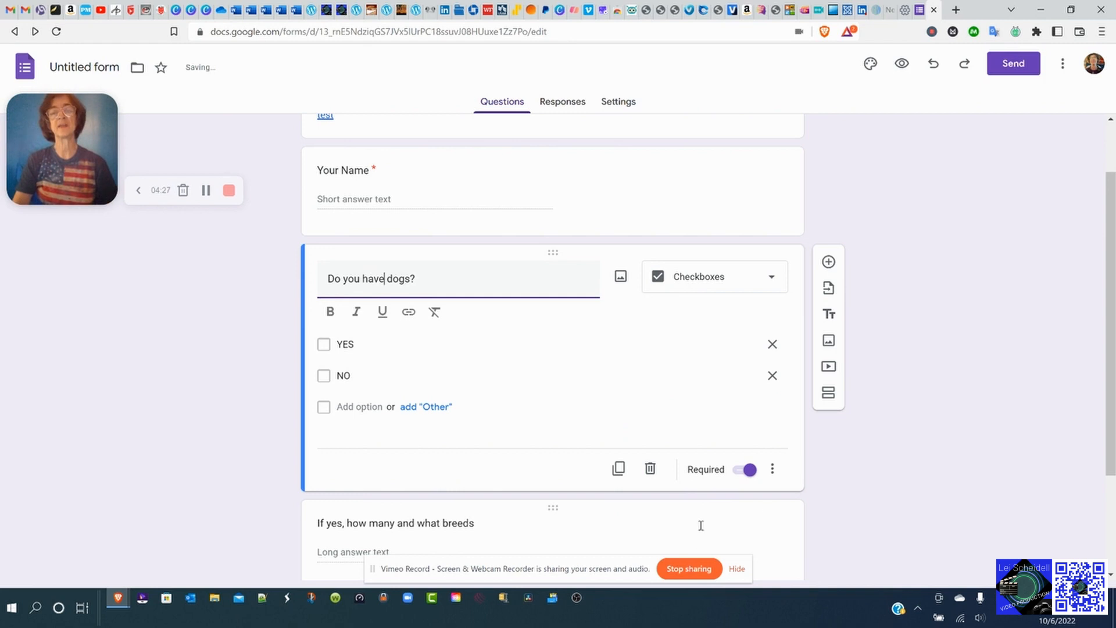
scroll(784, 523, down, 2)
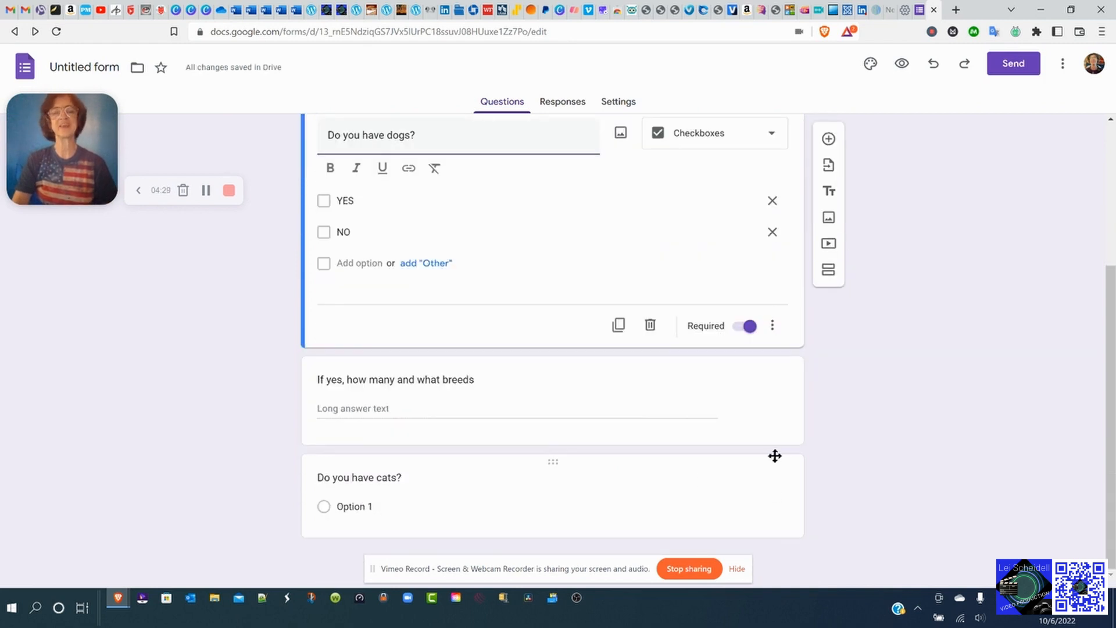
Make 'Do you have cats?' a Checkboxes question with YES and NO options.
click(625, 392)
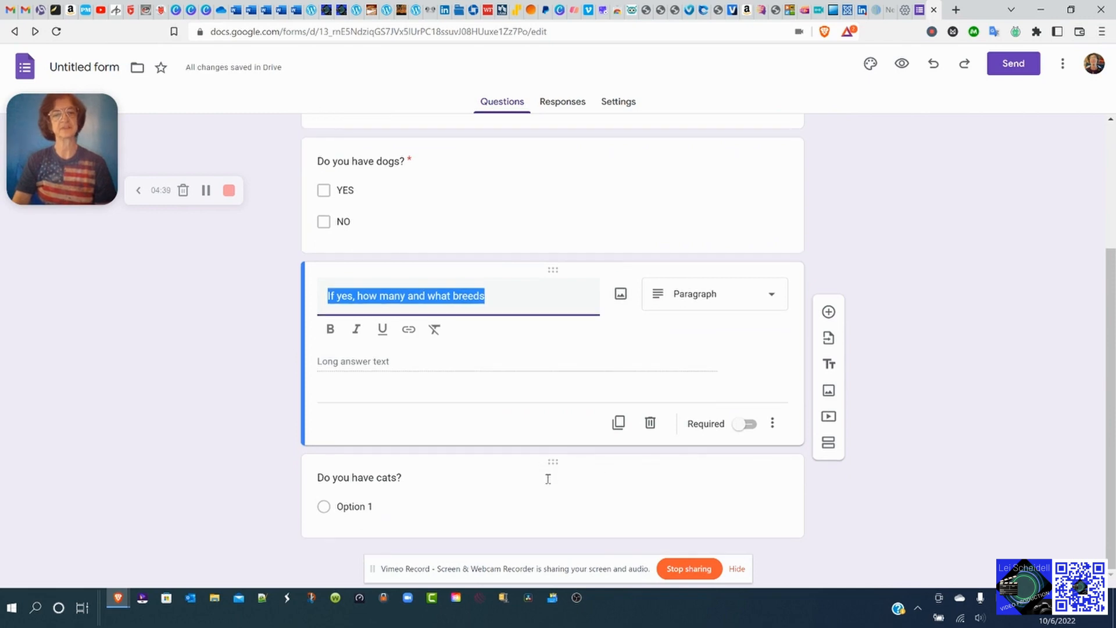
click(578, 481)
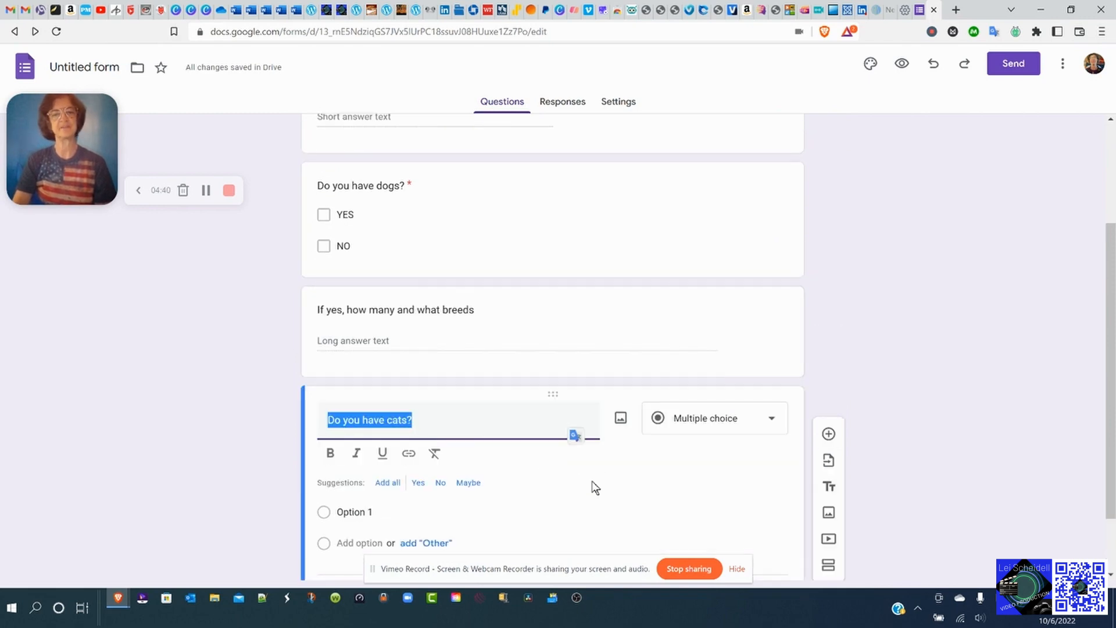
click(772, 419)
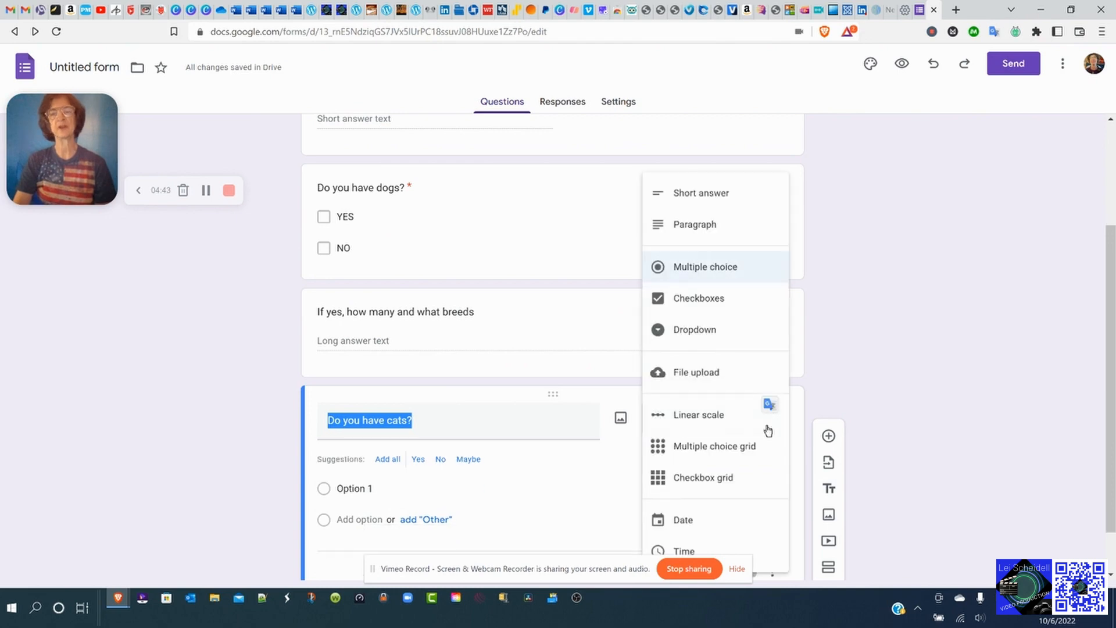
click(690, 301)
click(367, 458)
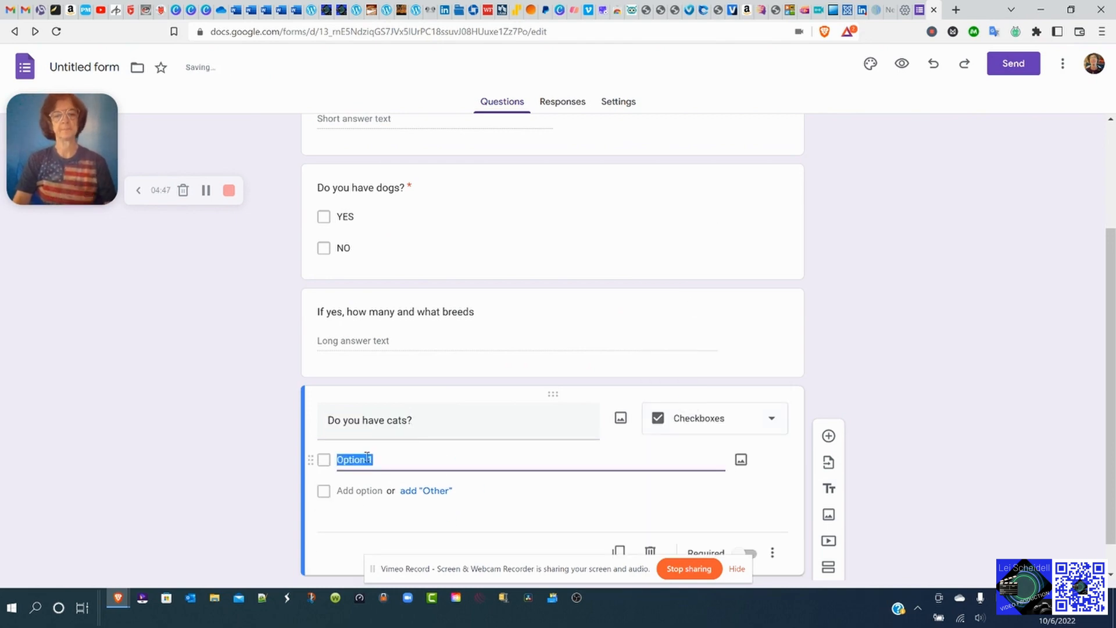
text(YES)
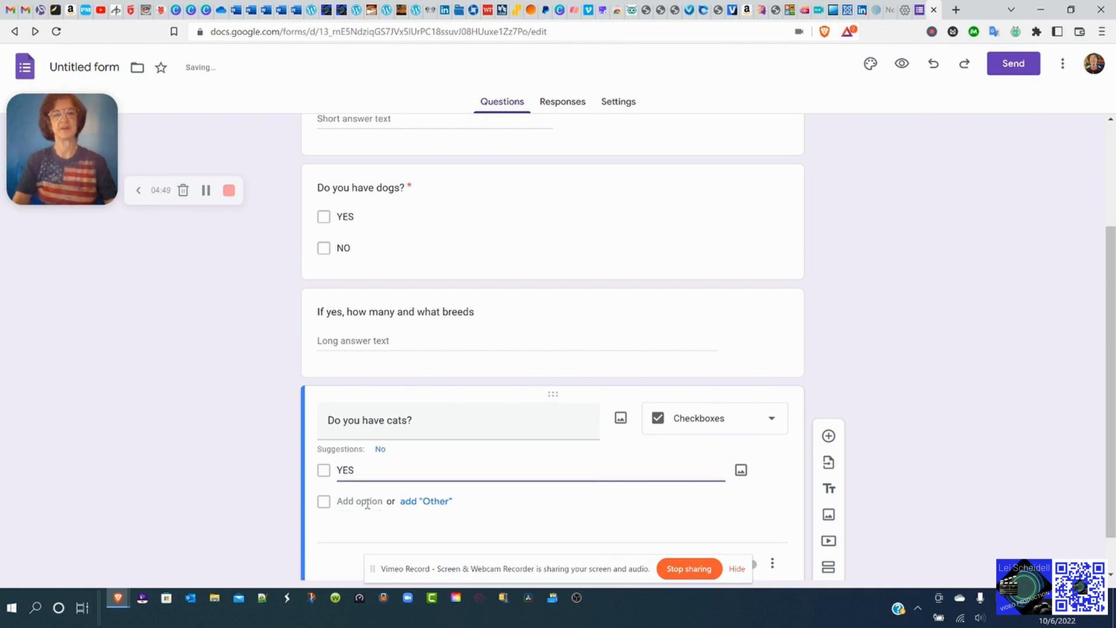
click(368, 495)
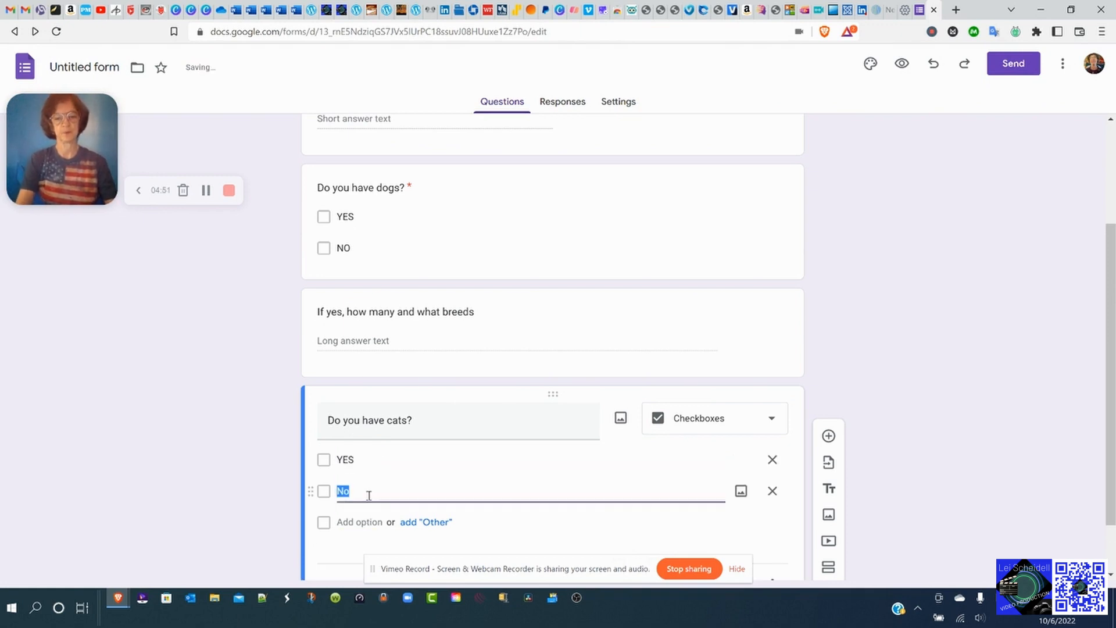
text(NO)
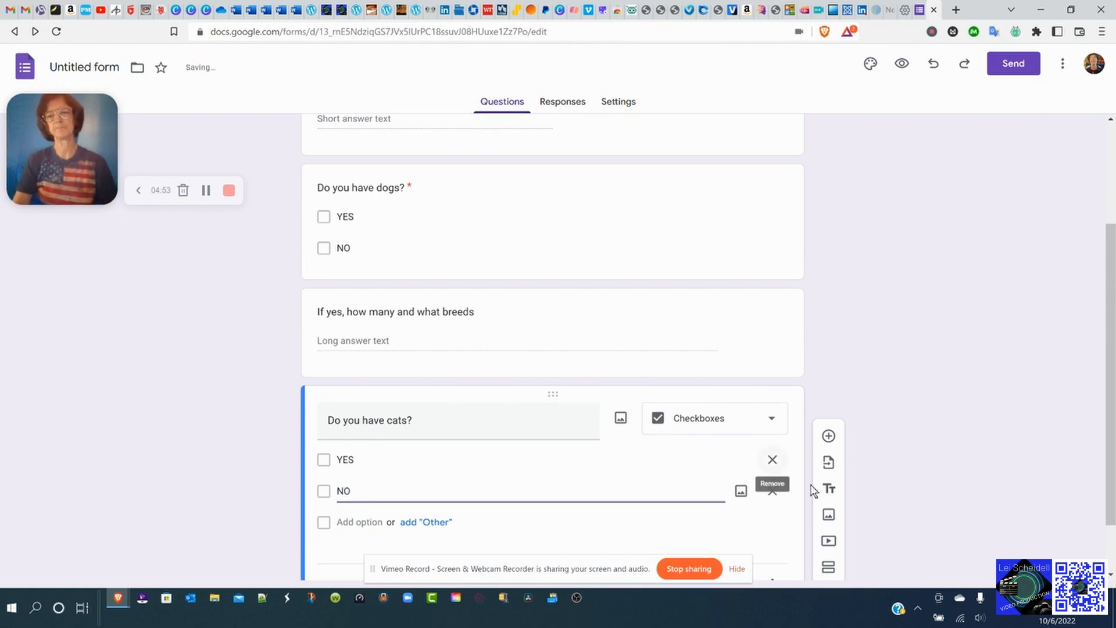
Mark the cats question required and add a new blank question below.
scroll(750, 512, down, 1)
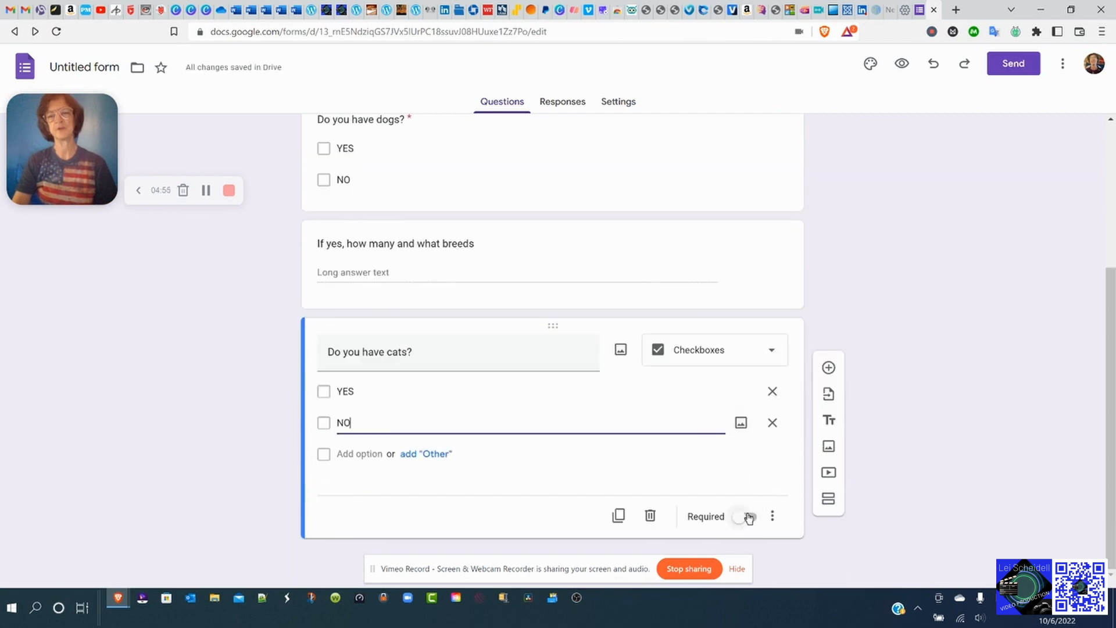
click(748, 516)
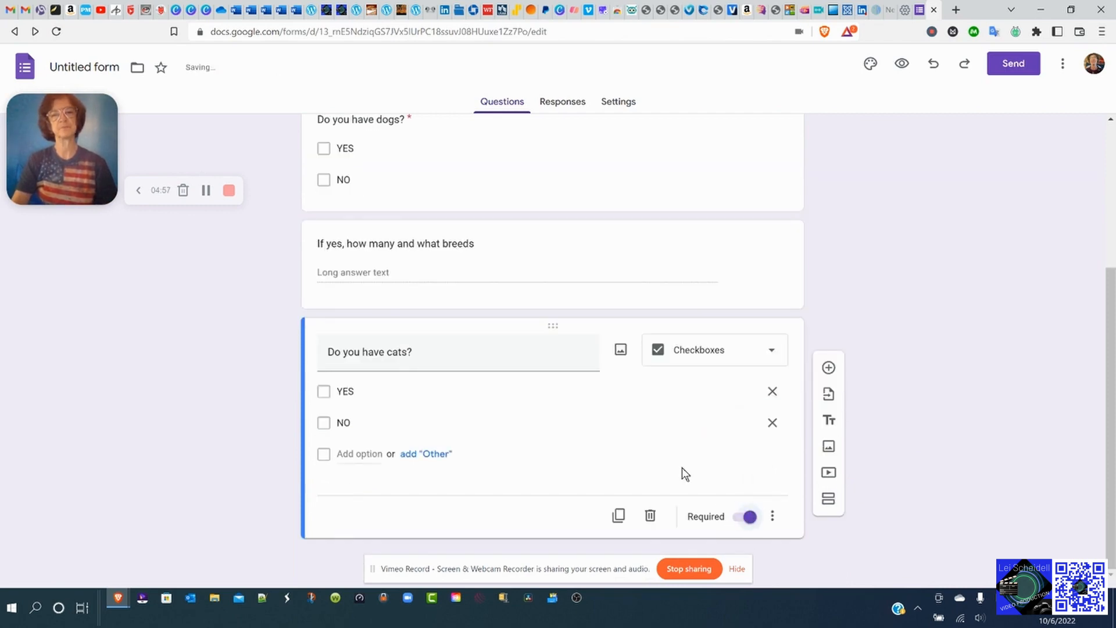
click(829, 368)
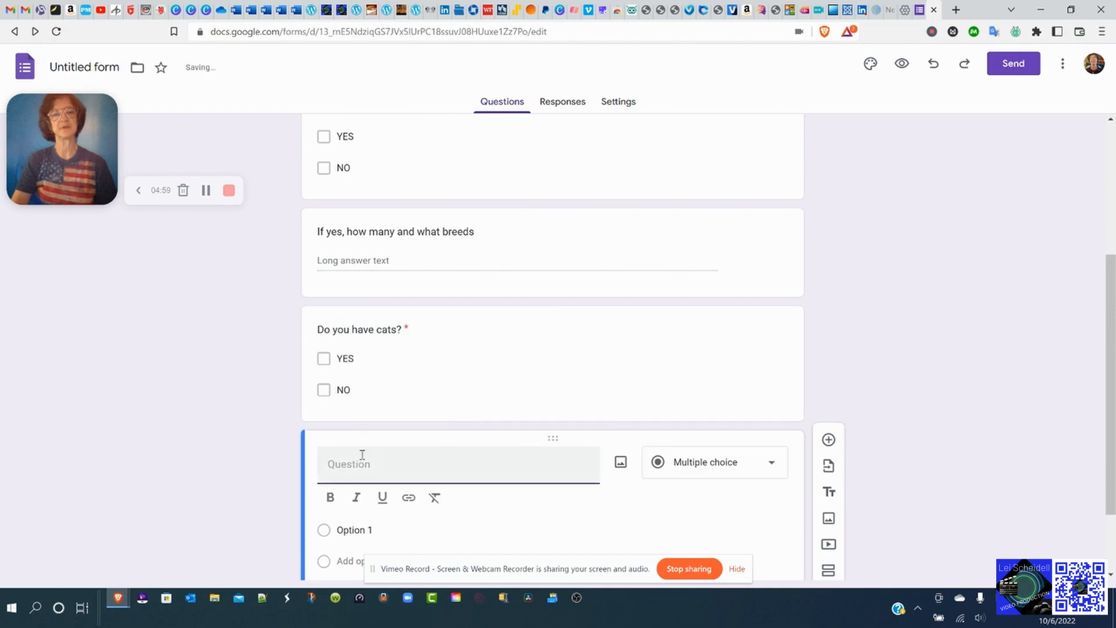
Make 'IF yes, how many and what breeds' a Paragraph question, then add another question.
text(IF yes,)
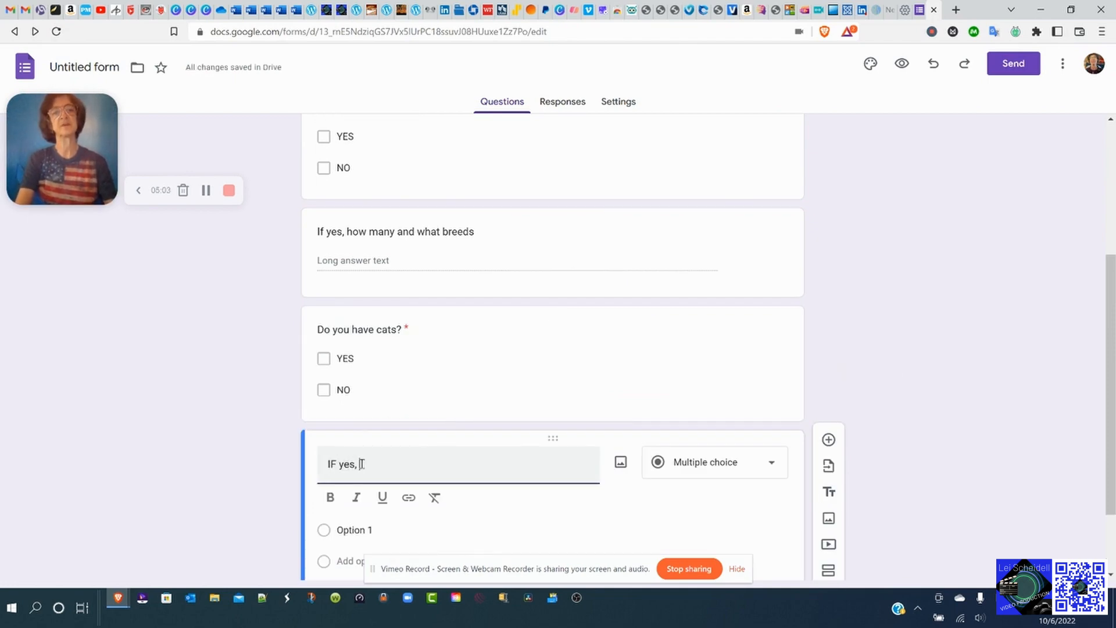
text( how many)
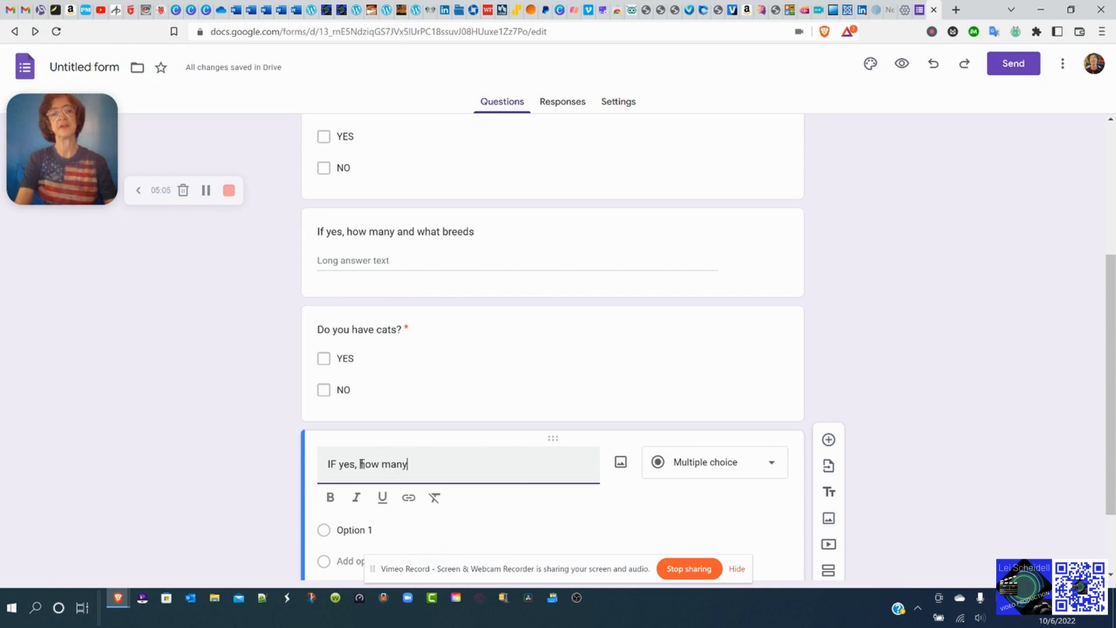
text( and what breeds?)
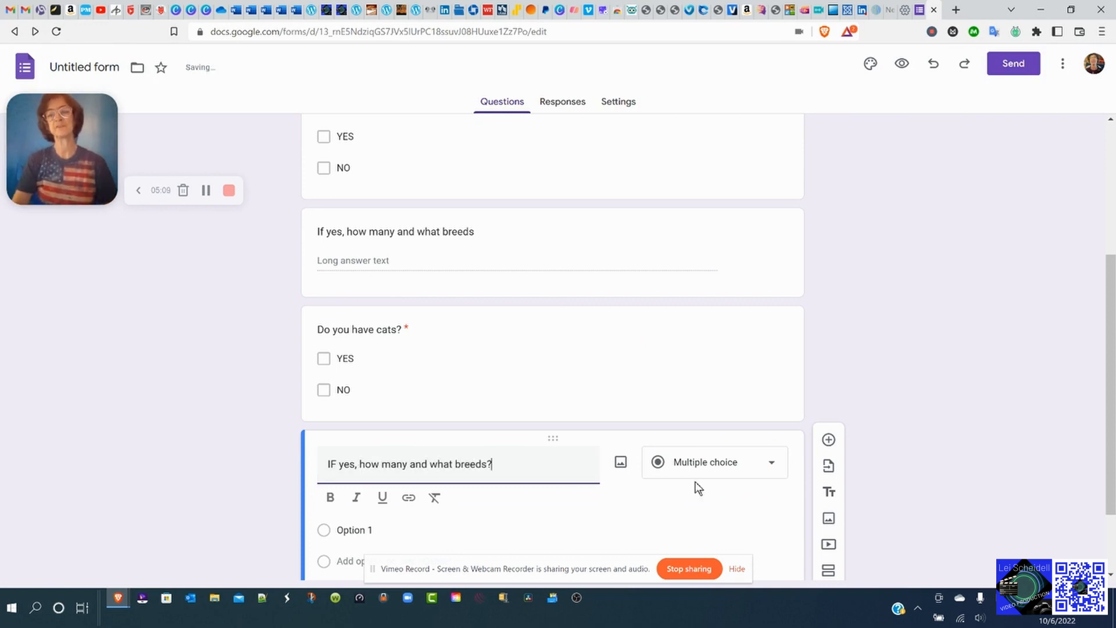
click(775, 468)
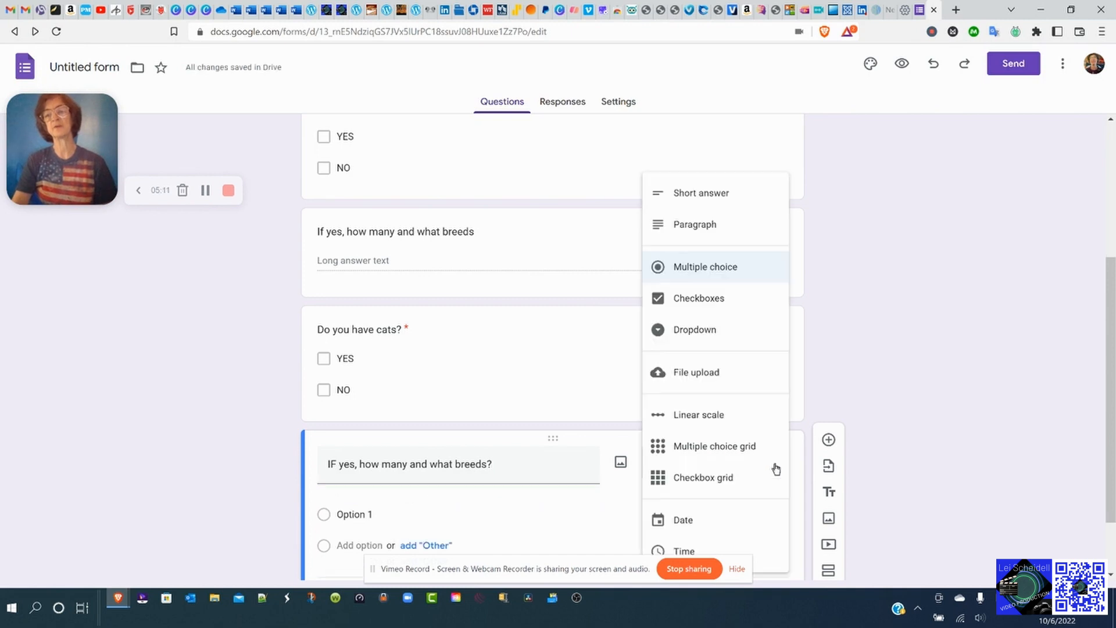
click(723, 301)
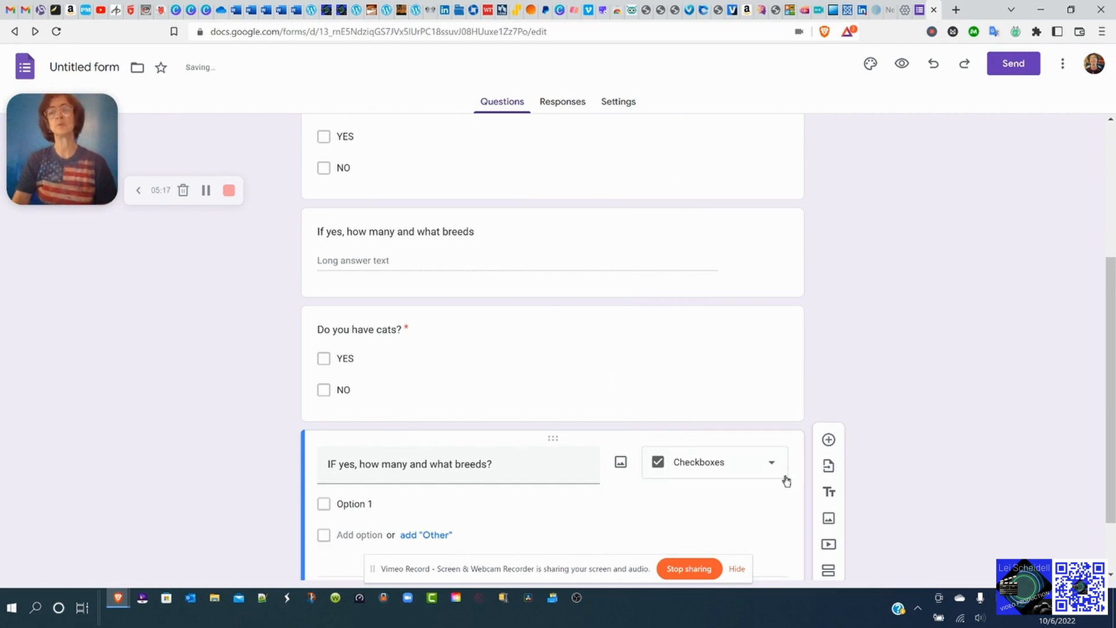
click(772, 463)
click(719, 223)
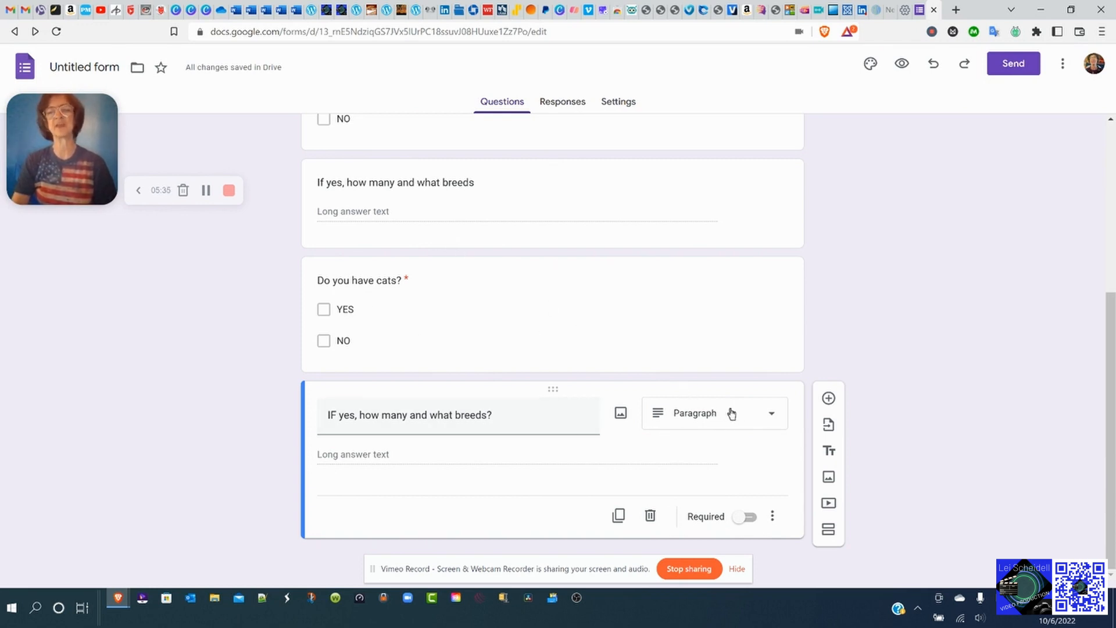
click(828, 398)
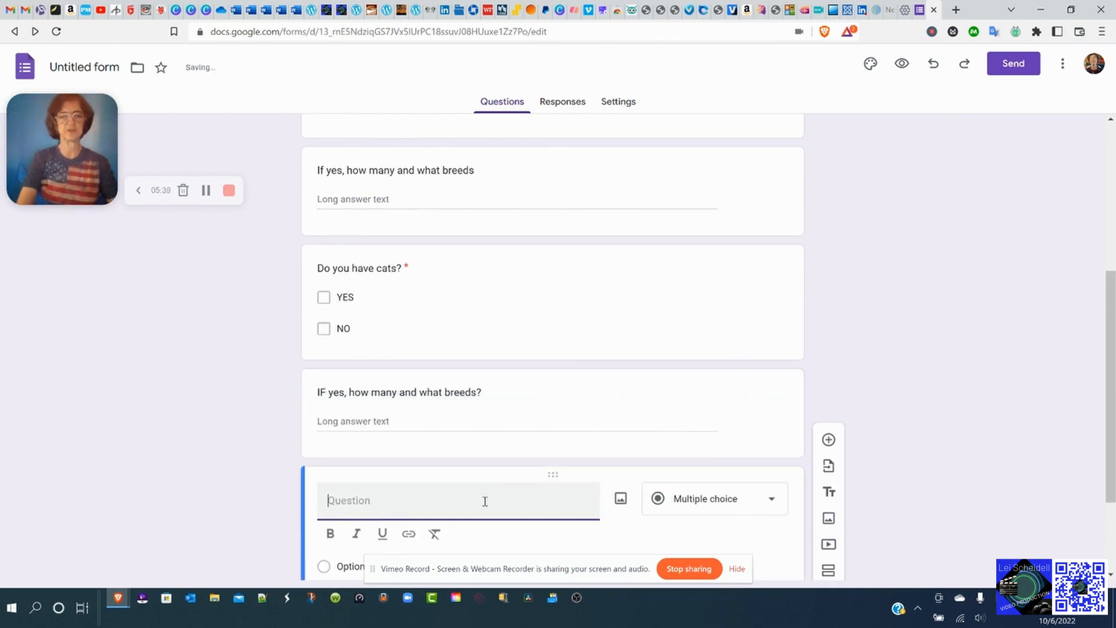
Title the question 'Do you have children?' as required Checkboxes with YES and NO.
text(Do you have chi)
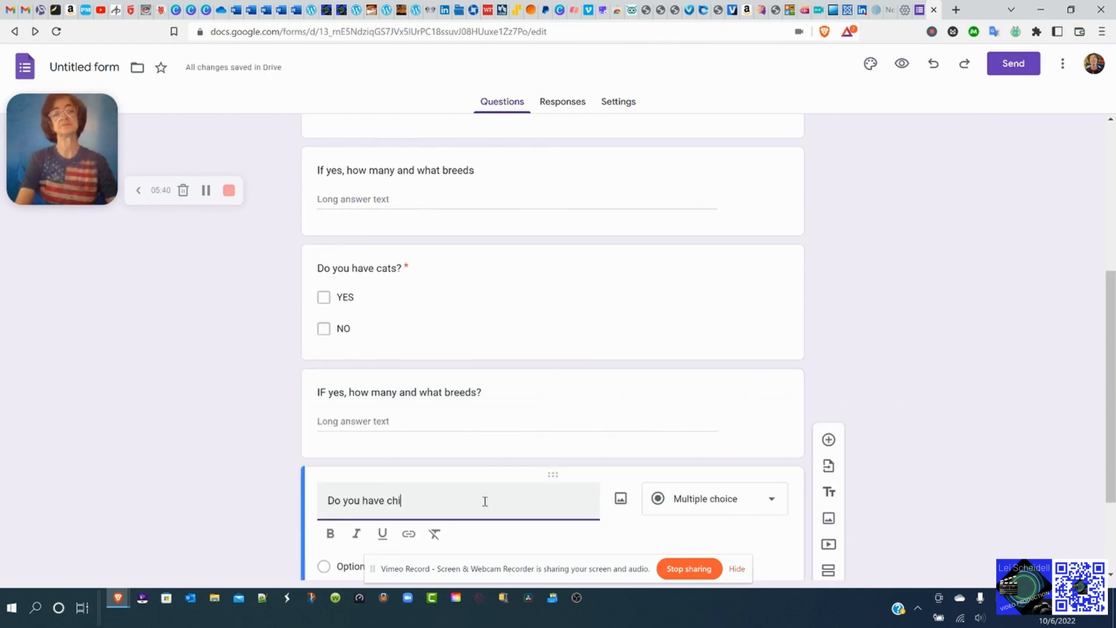
text(ldren?)
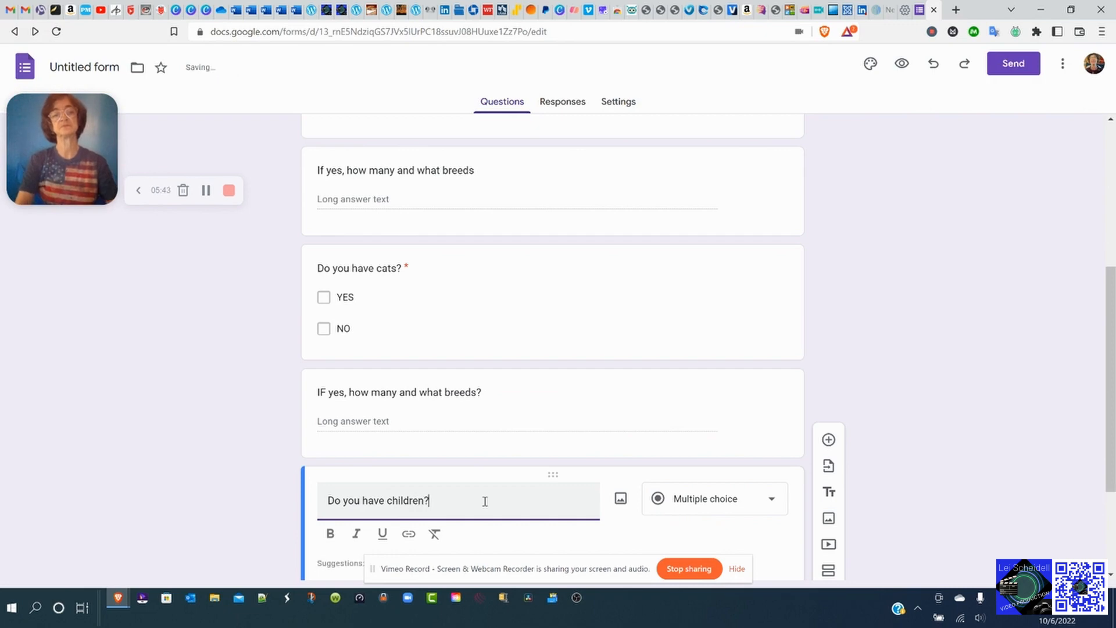
click(782, 497)
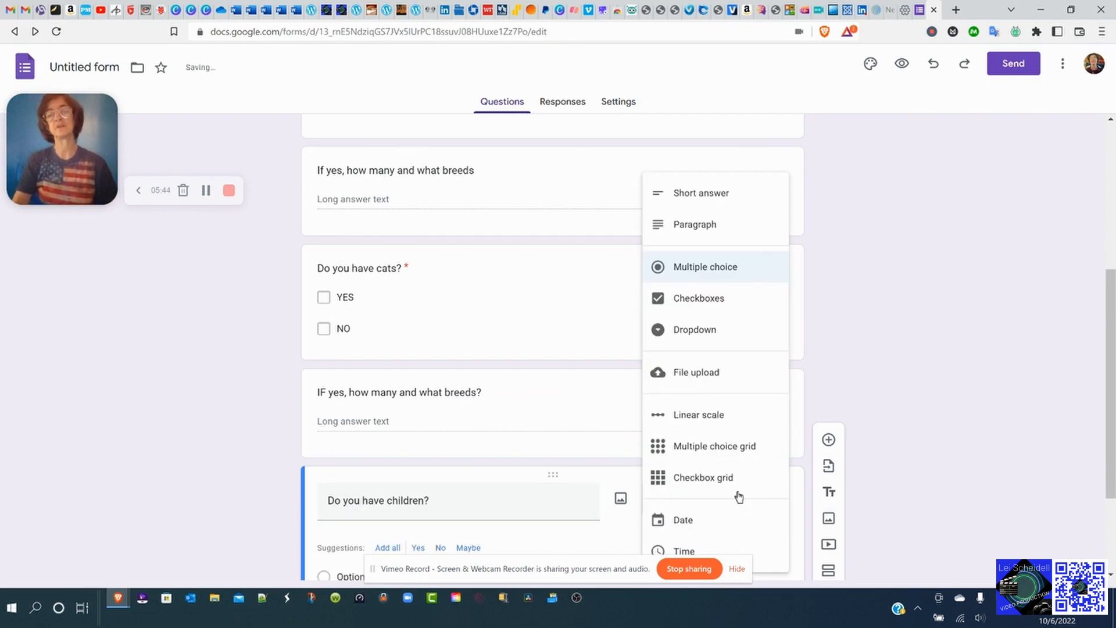
click(726, 315)
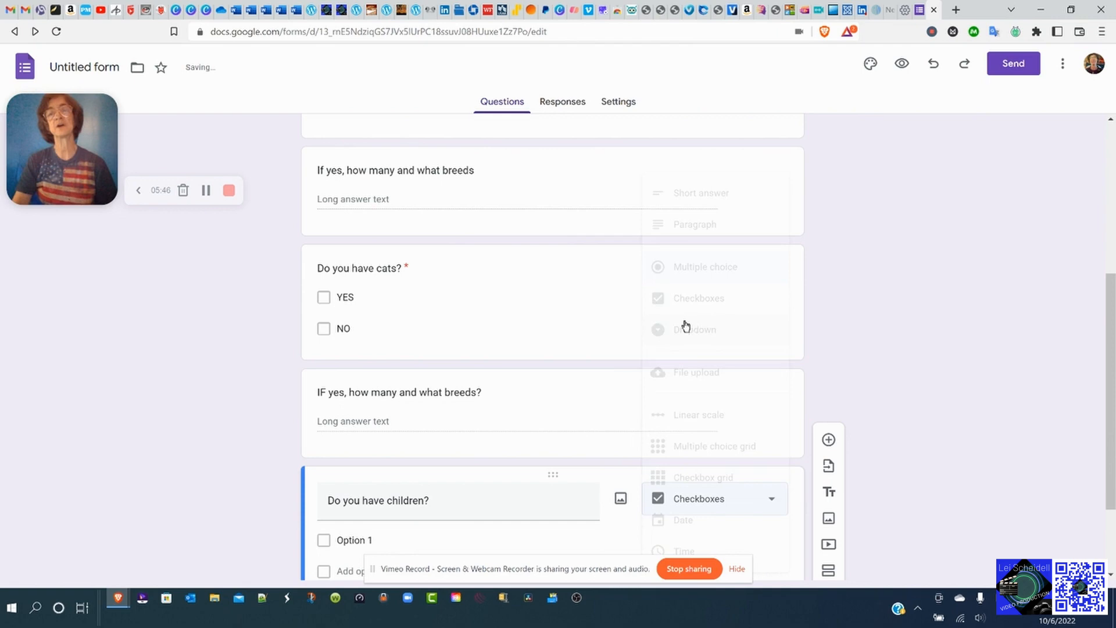
click(352, 540)
text(YES)
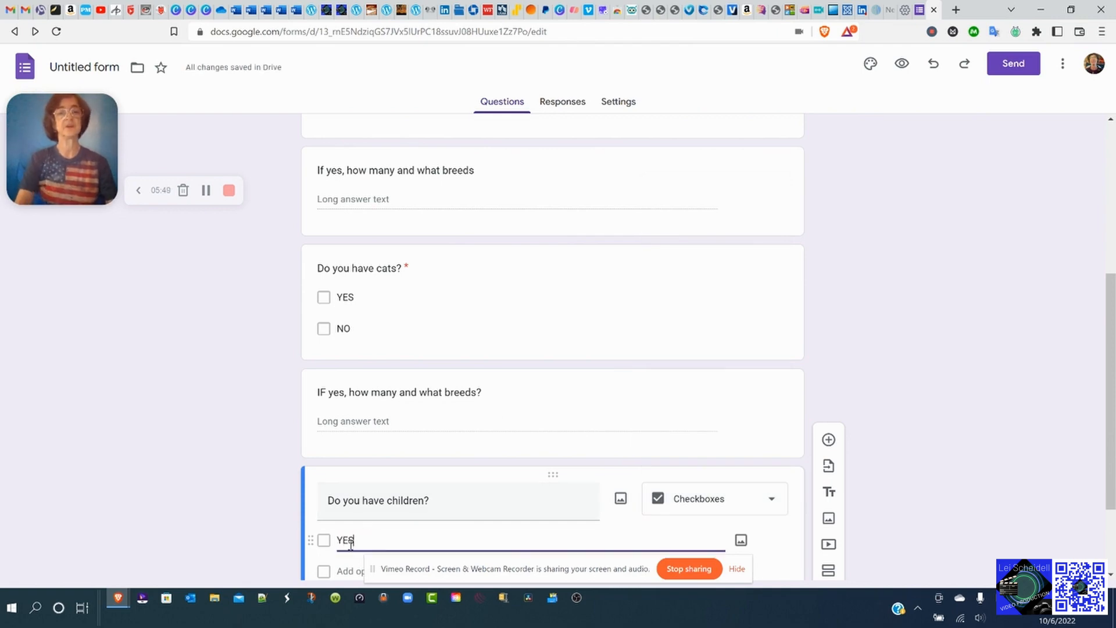
scroll(407, 551, down, 2)
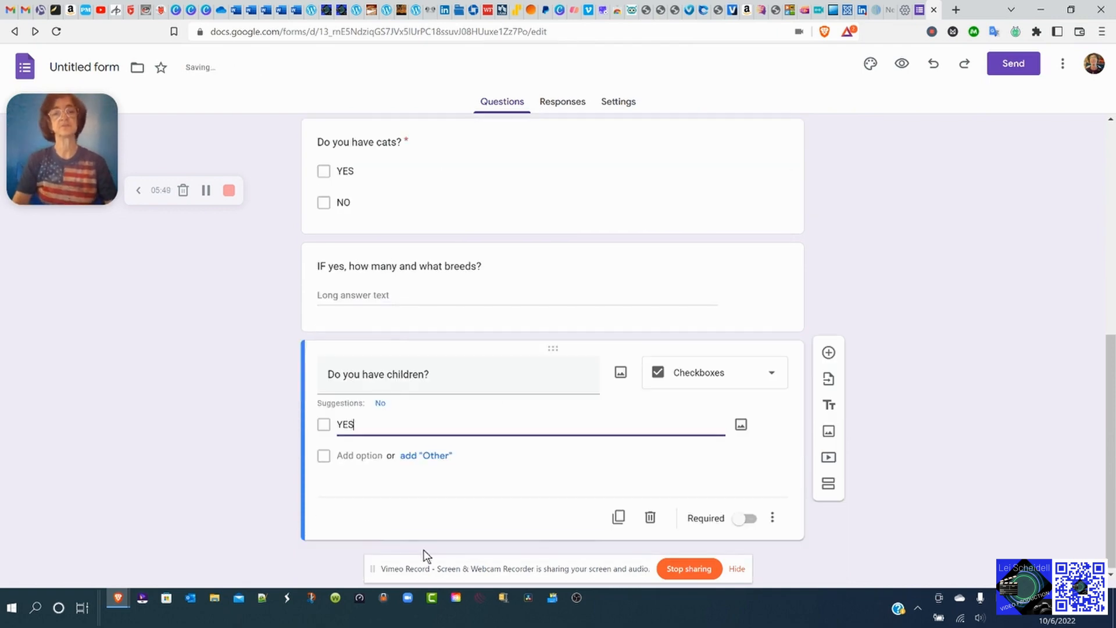
click(348, 454)
text(NO)
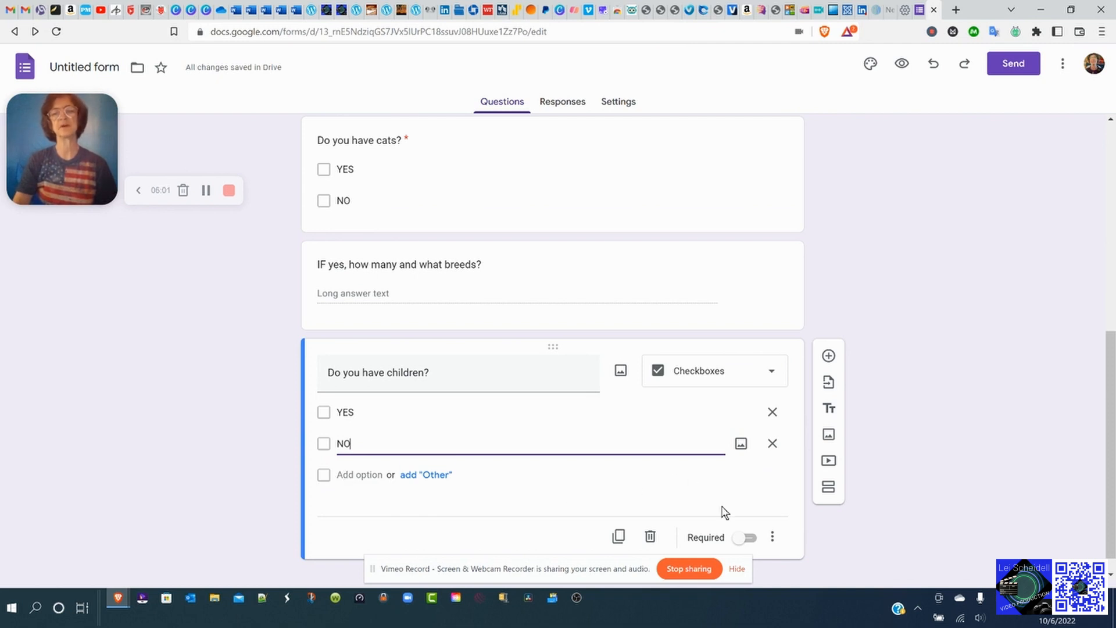
click(744, 537)
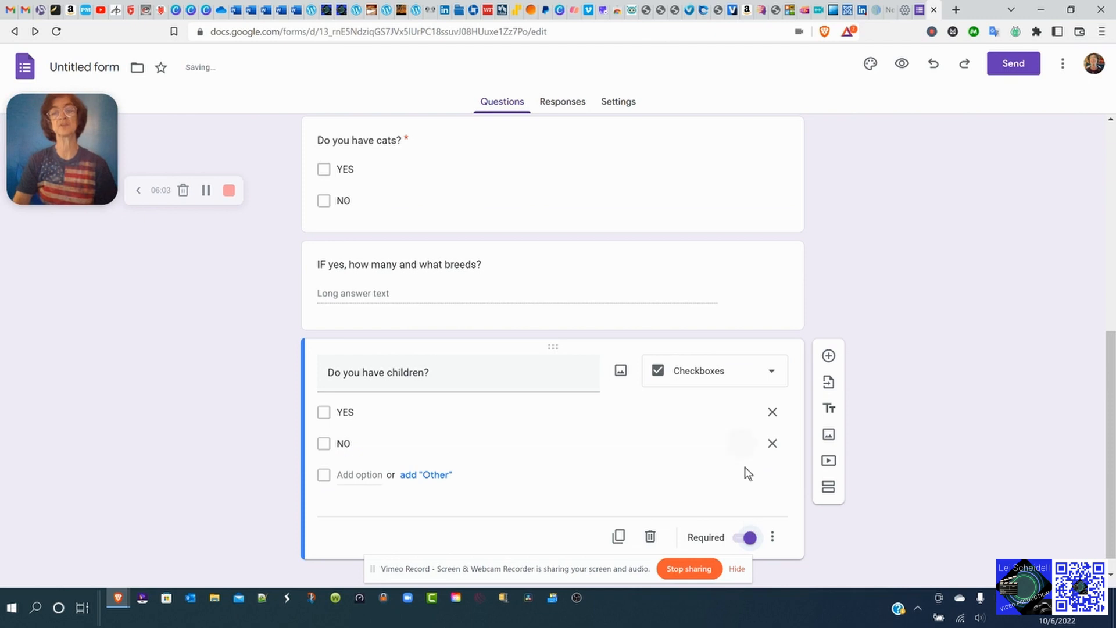
scroll(748, 473, down, 1)
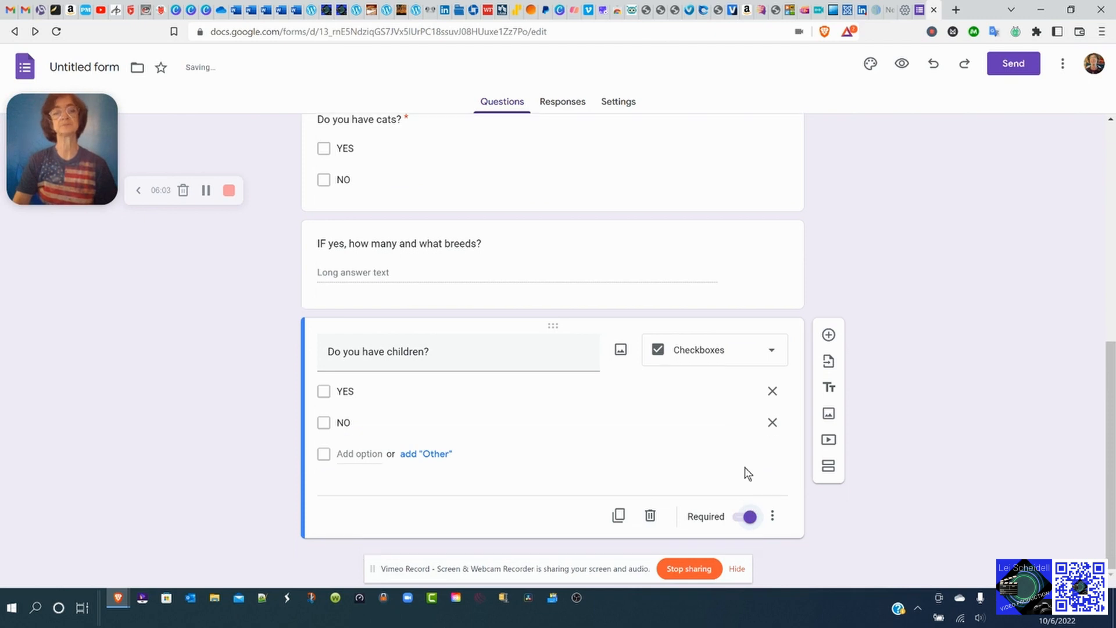
Add a required short-answer 'Phone Number' question after the children question.
click(829, 335)
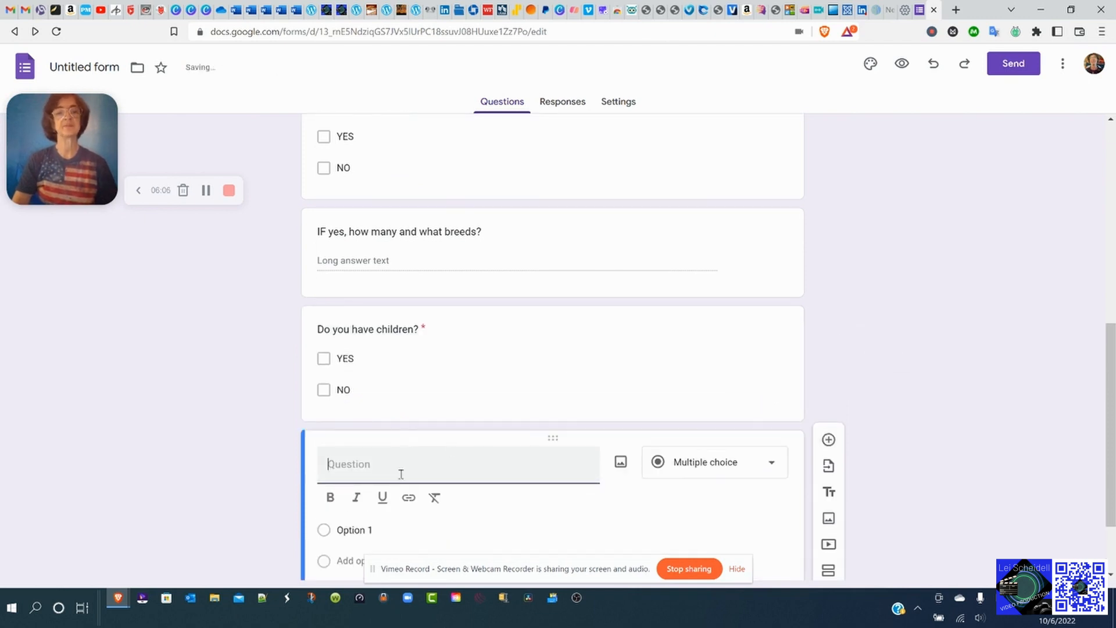
text(P)
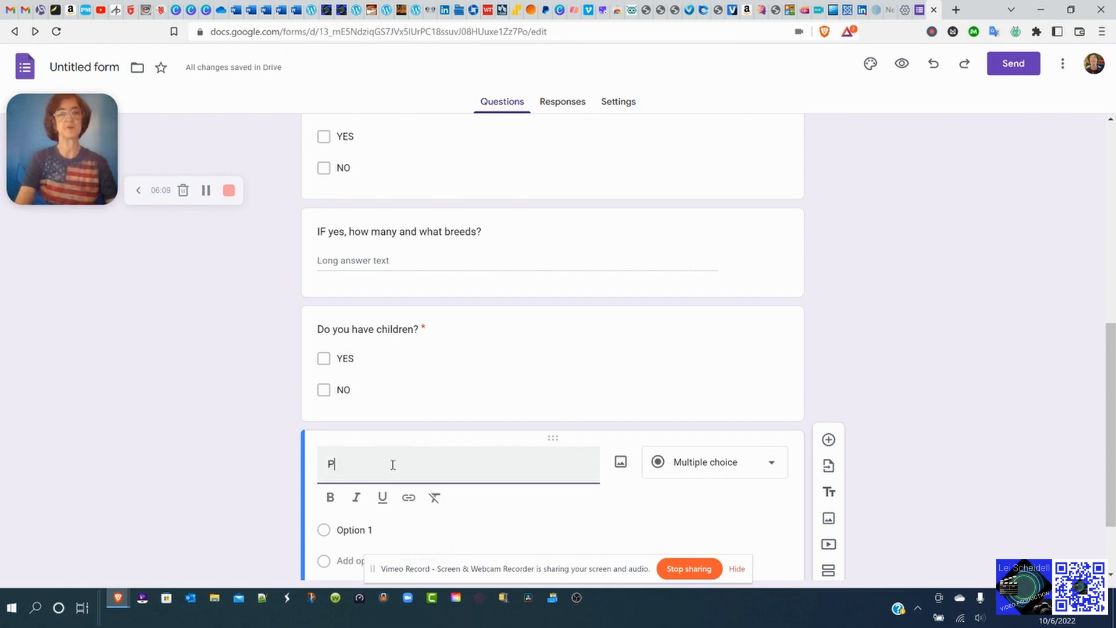
text(hone Nu)
key(BackSpace)
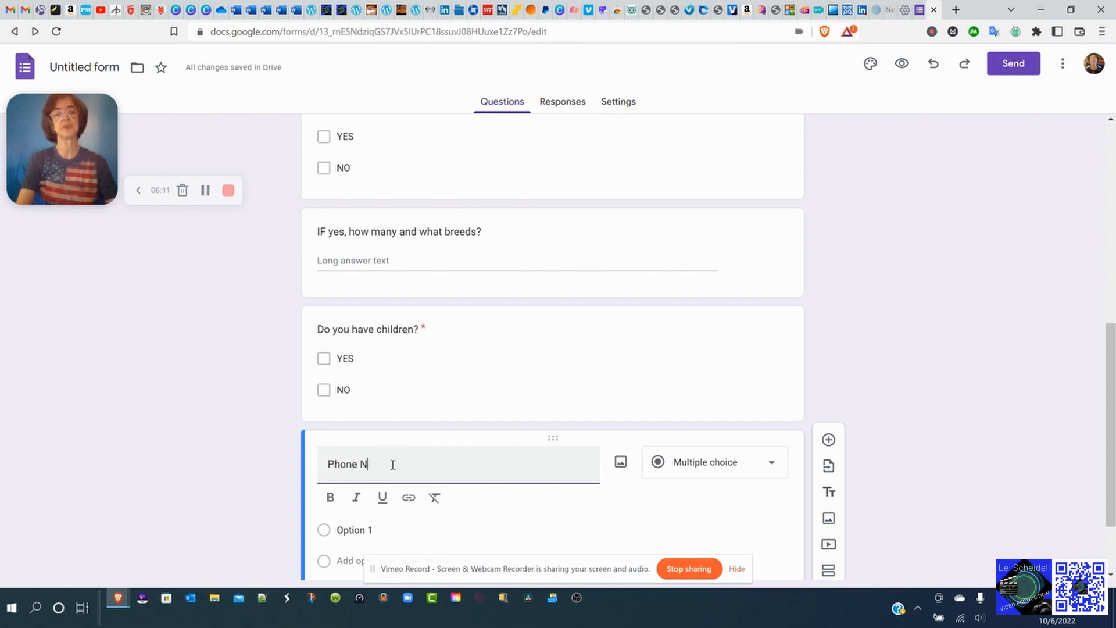
text(mb)
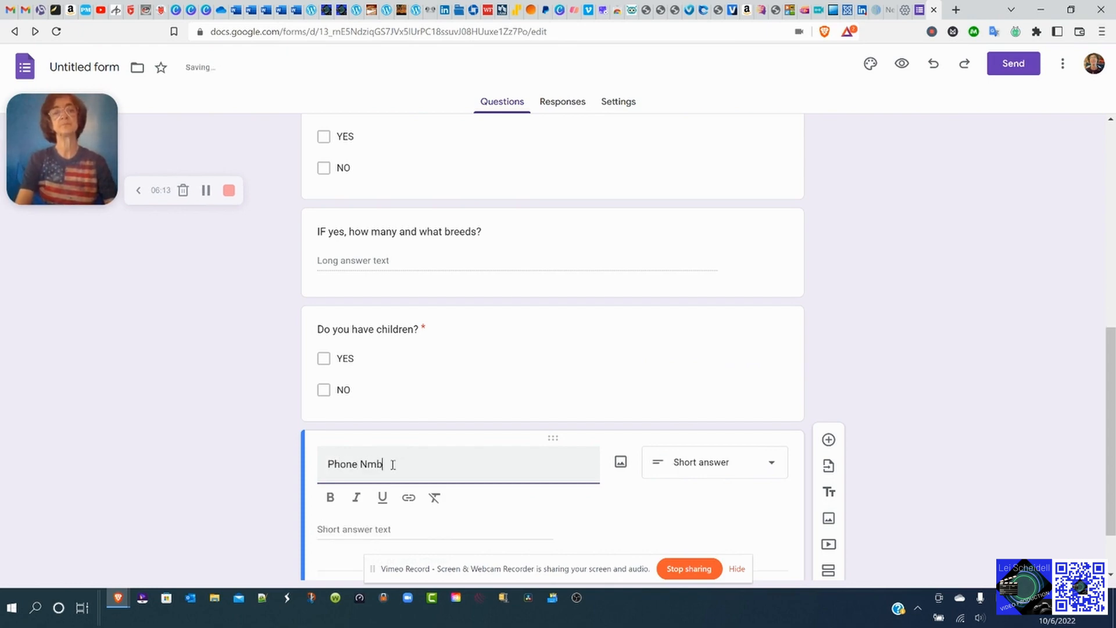
key(BackSpace)
key(BackSpace)
text(umber)
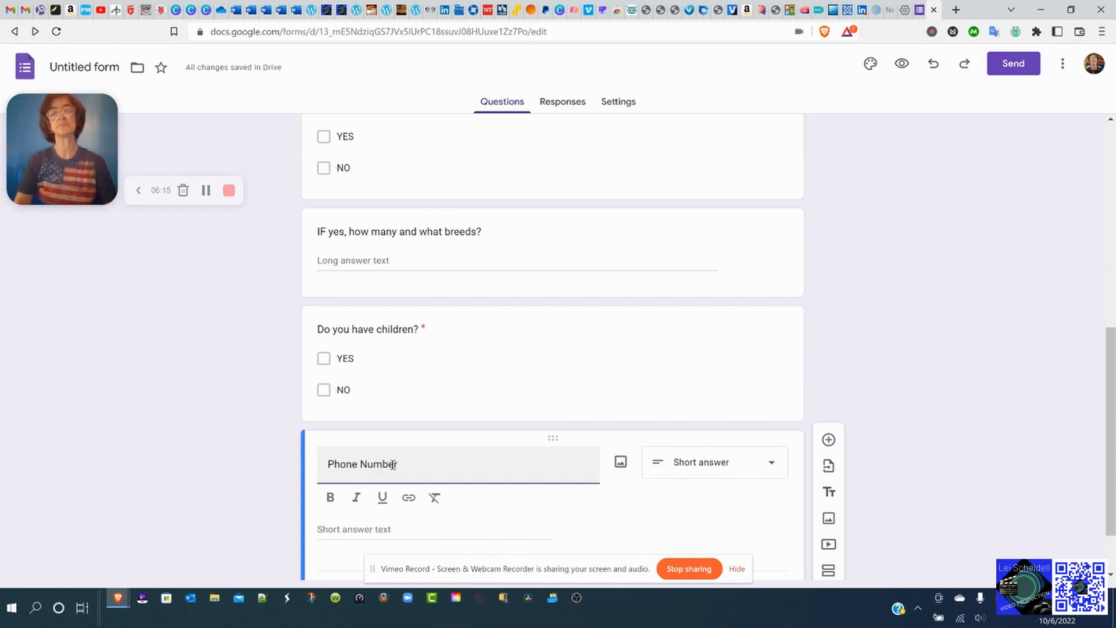
scroll(754, 469, down, 1)
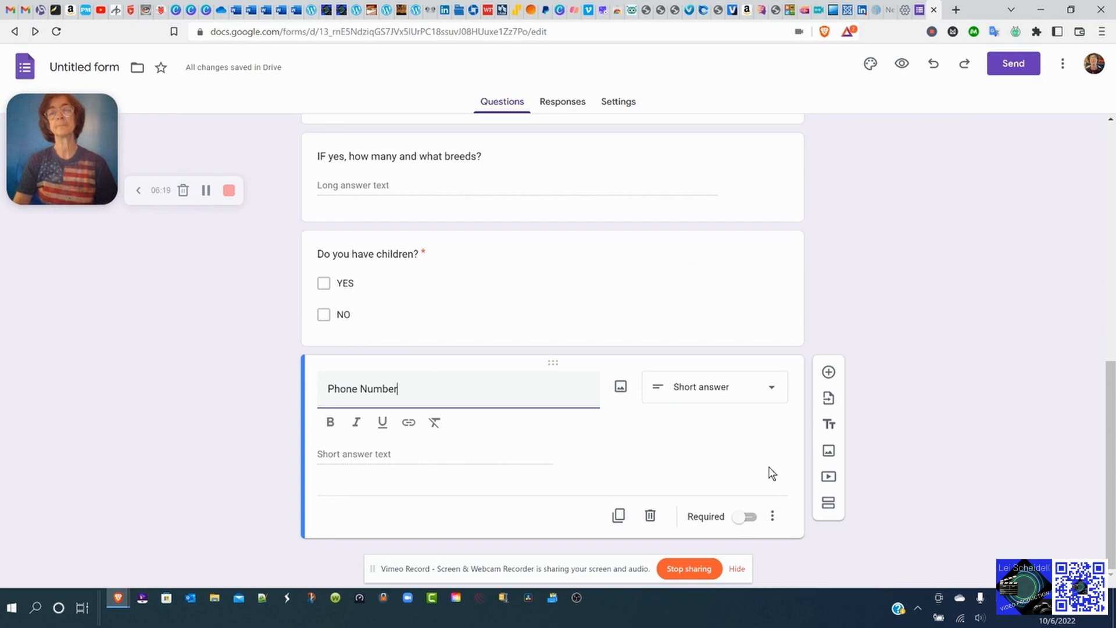
click(745, 518)
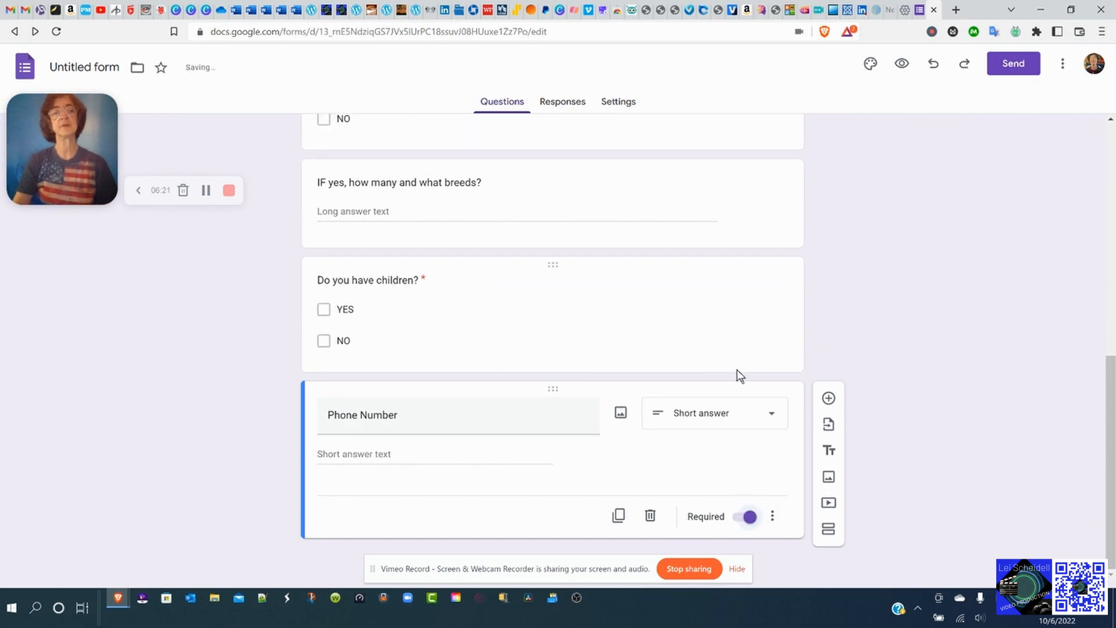
Add an 'Email' question after Phone Number and mark it required.
click(829, 398)
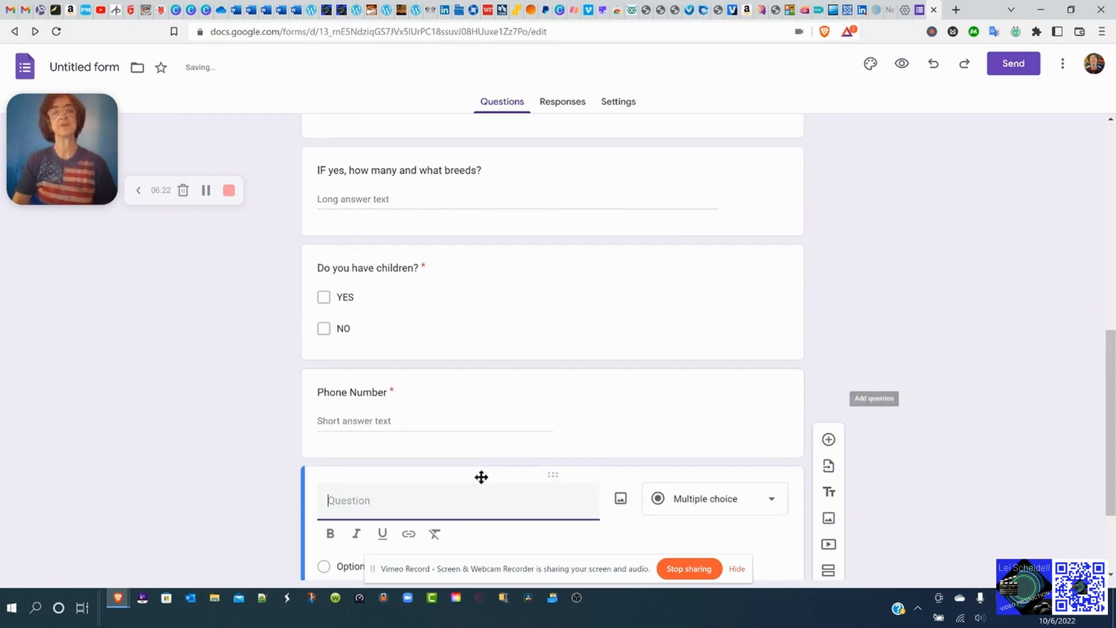
text(Email)
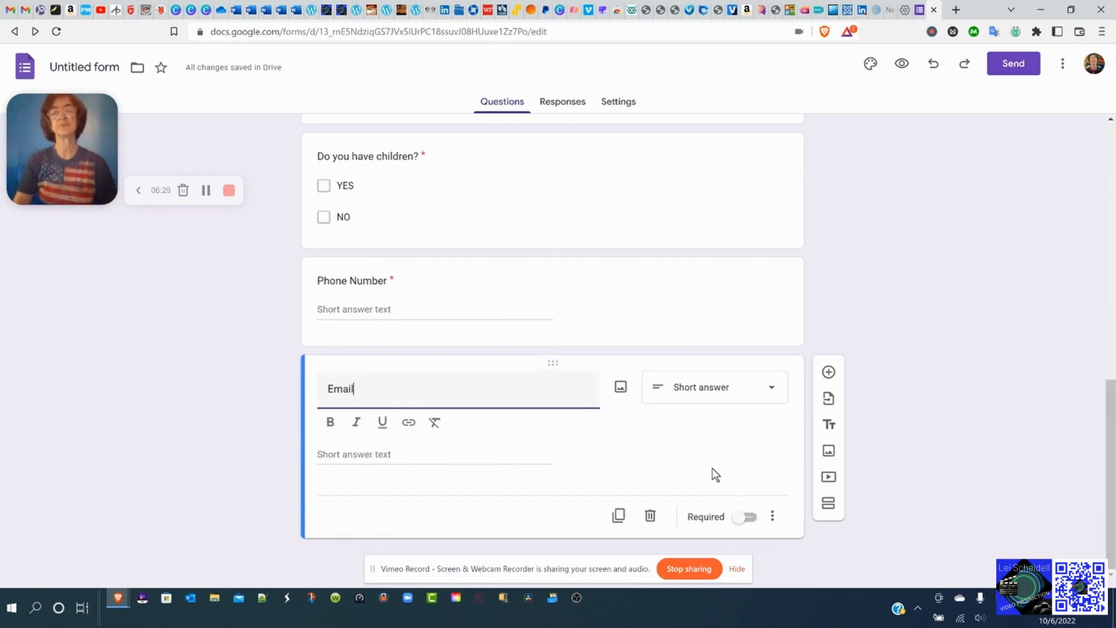
click(746, 518)
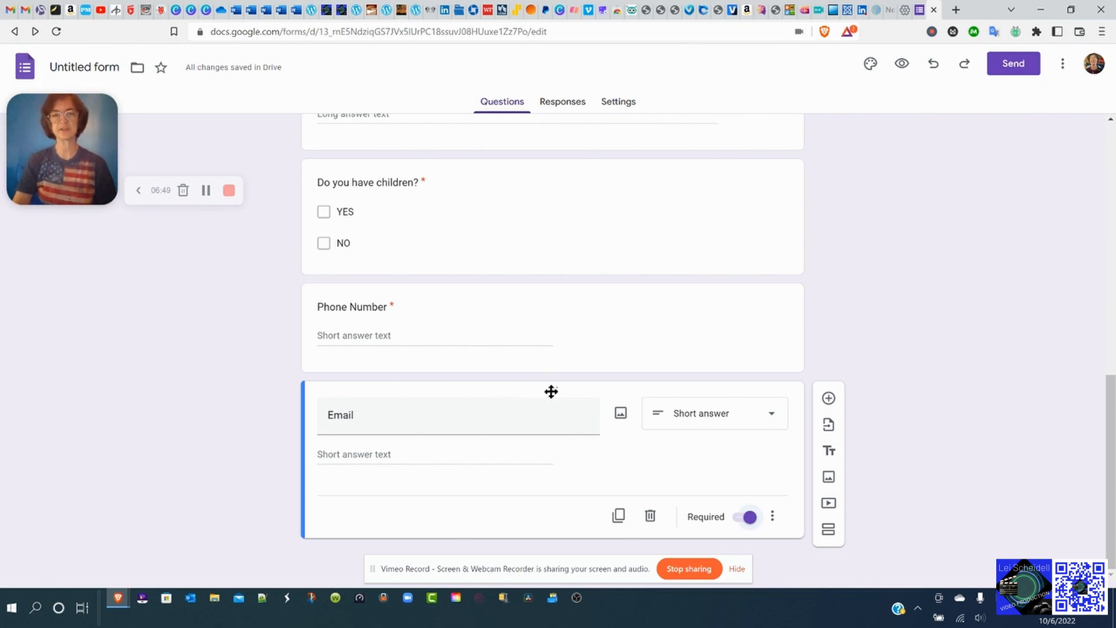
Drag the Email question up so it sits between the children question and Phone Number.
drag(551, 392, 555, 290)
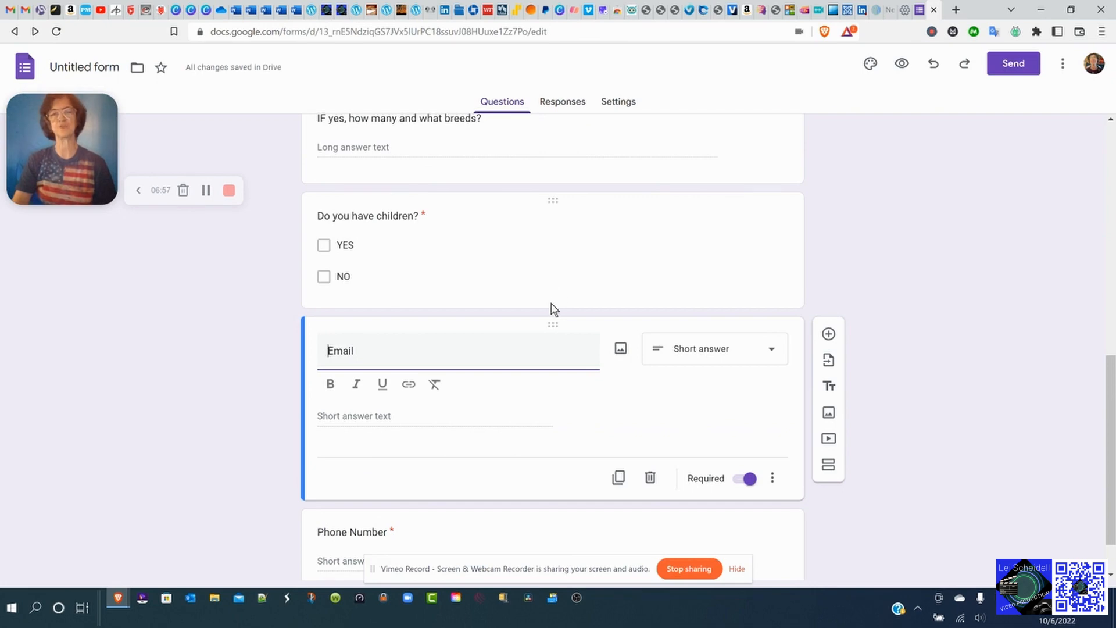
scroll(550, 299, down, 1)
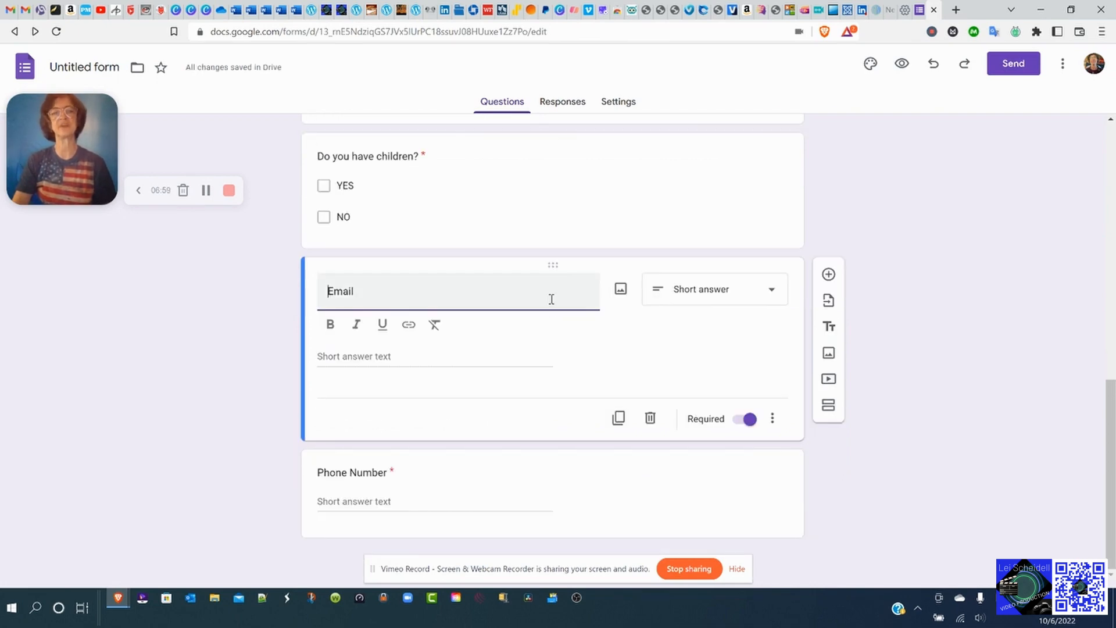
scroll(575, 327, up, 10)
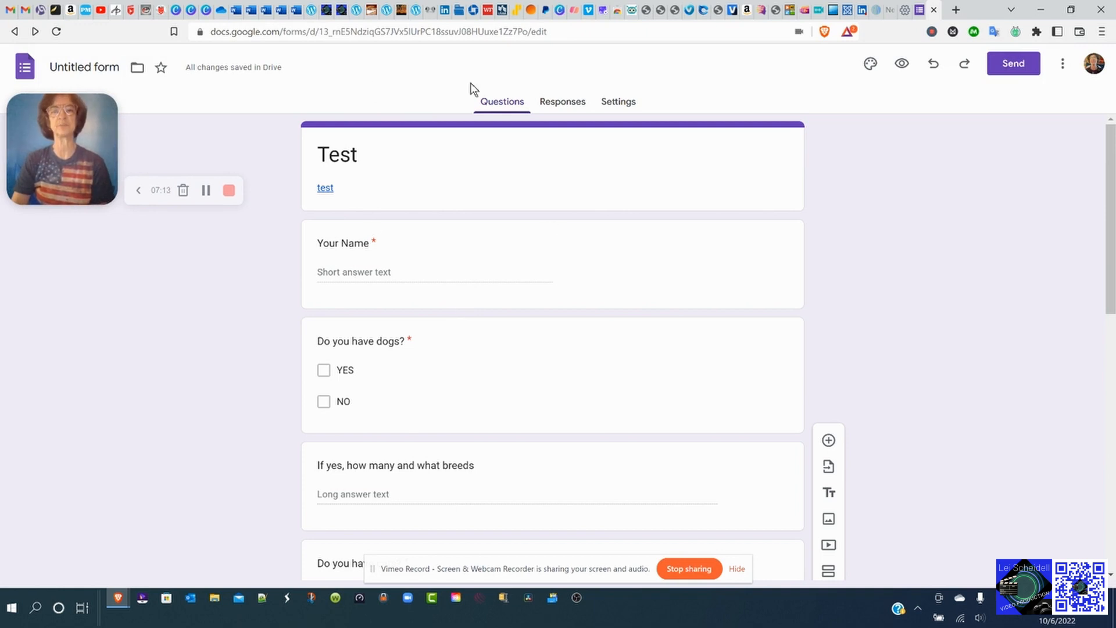
Check the Responses tab shows 0 responses, then look through the Settings page.
click(568, 104)
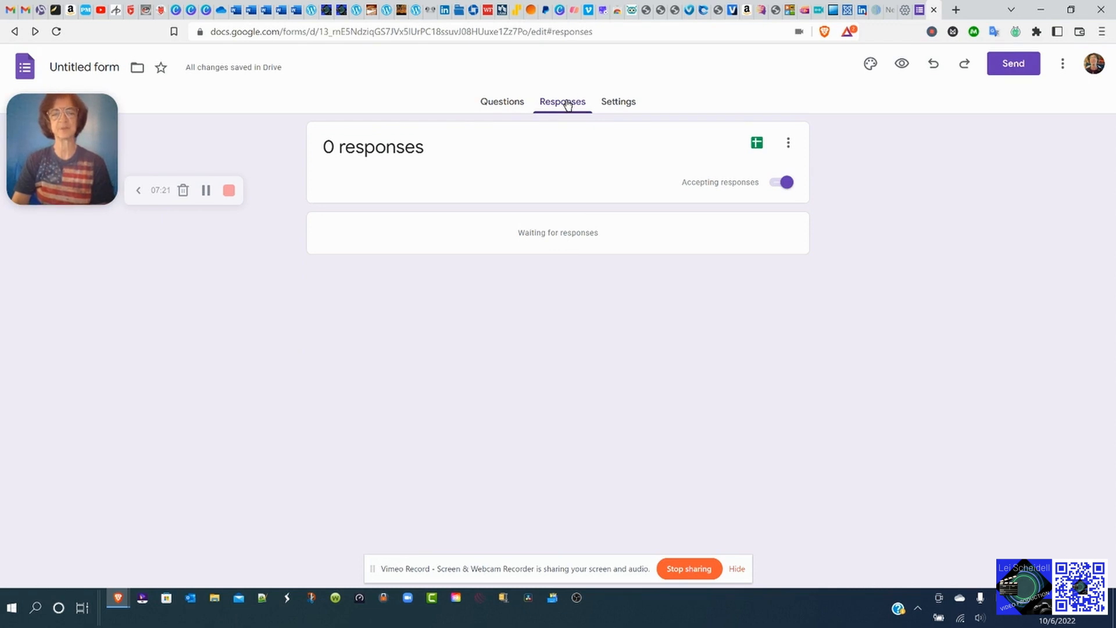
click(625, 107)
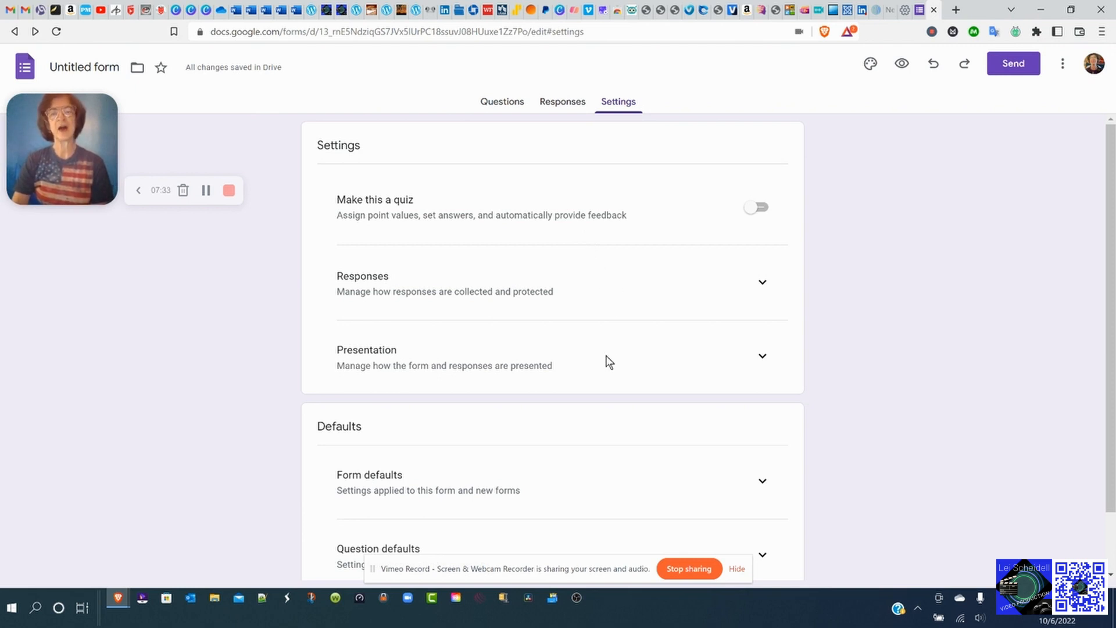
scroll(655, 366, down, 2)
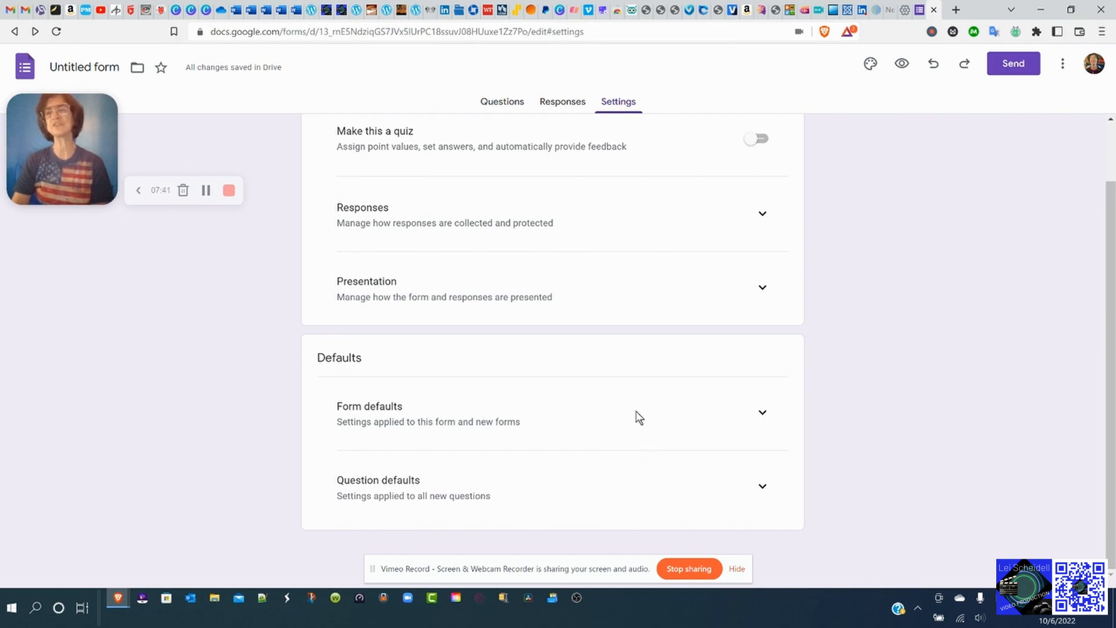
scroll(869, 178, up, 1)
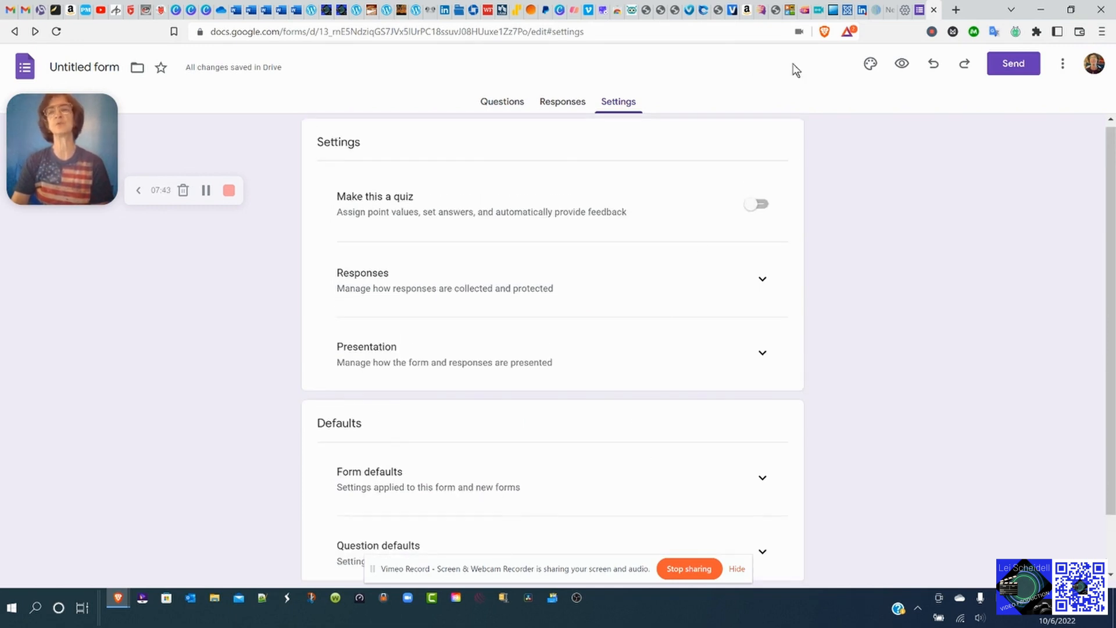
Look at the theme options, then open the Test form's respondent preview in a new tab.
click(871, 64)
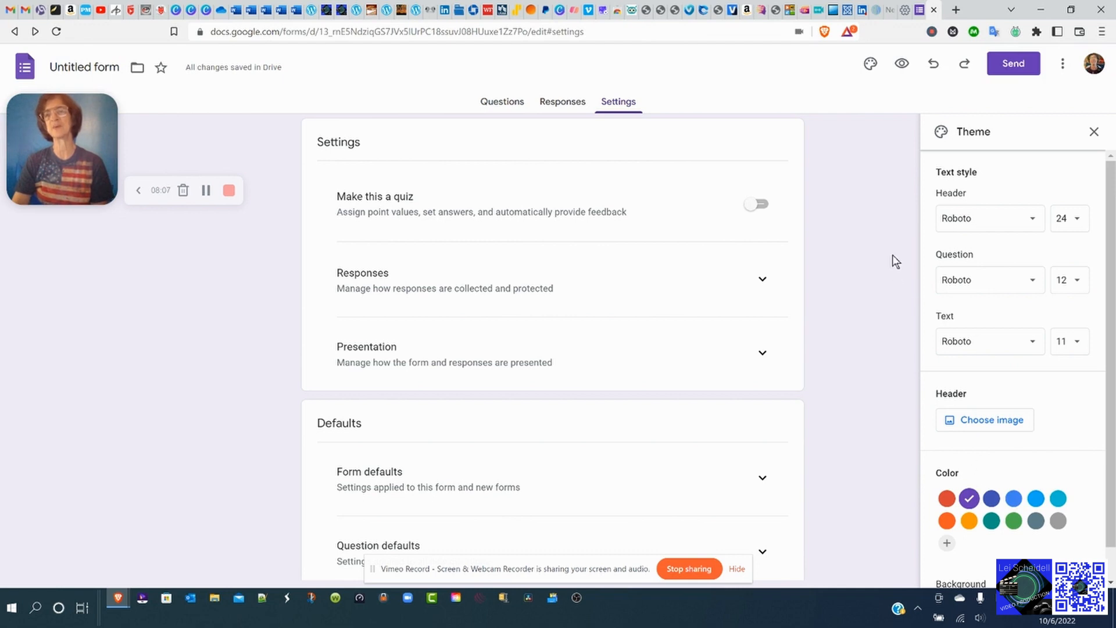
scroll(904, 186, up, 1)
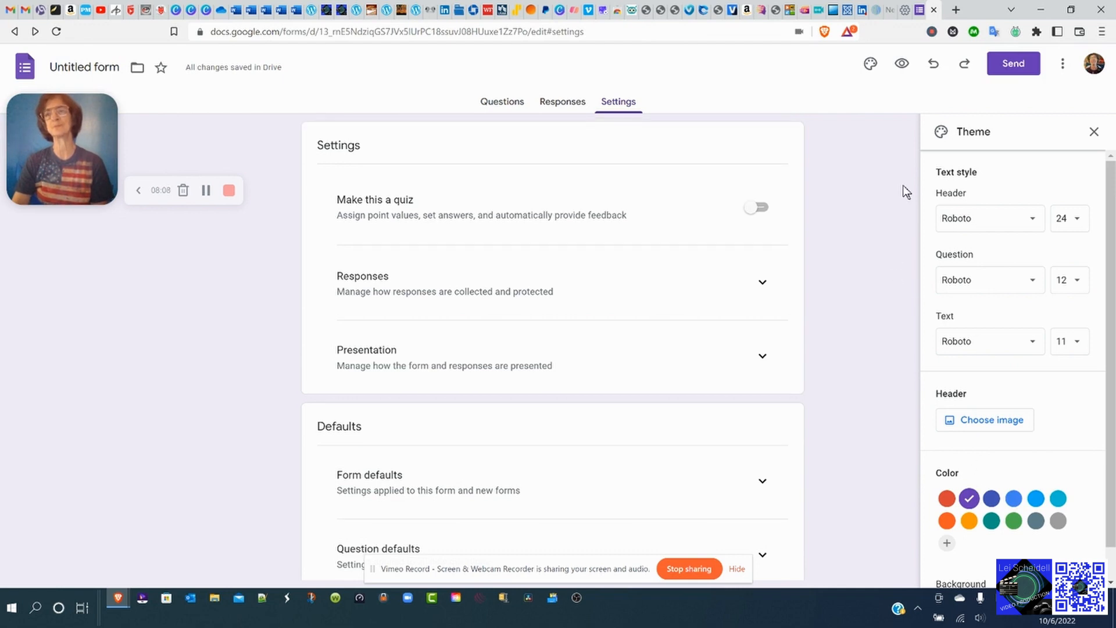
click(903, 65)
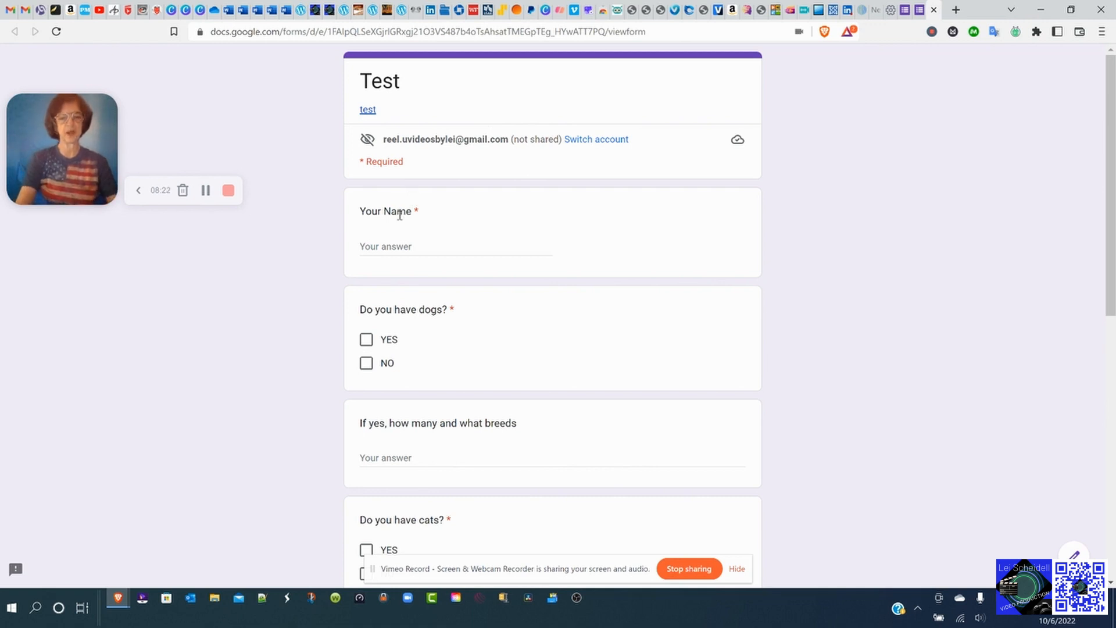
Fill in the respondent's name from saved entries and answer YES to the dogs question.
click(405, 246)
text(L)
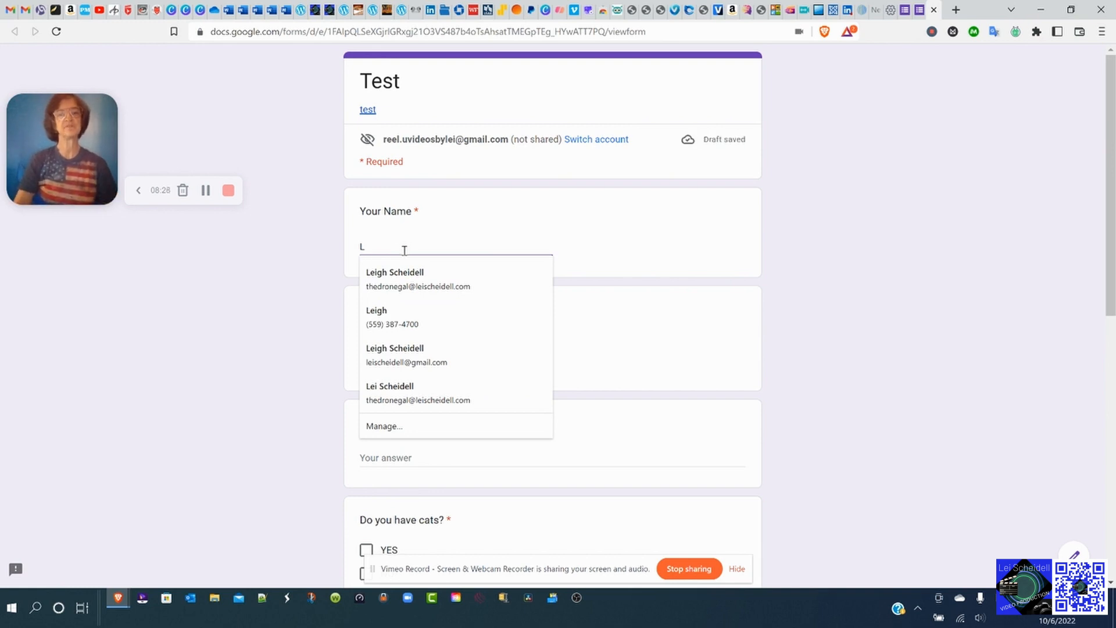
click(400, 392)
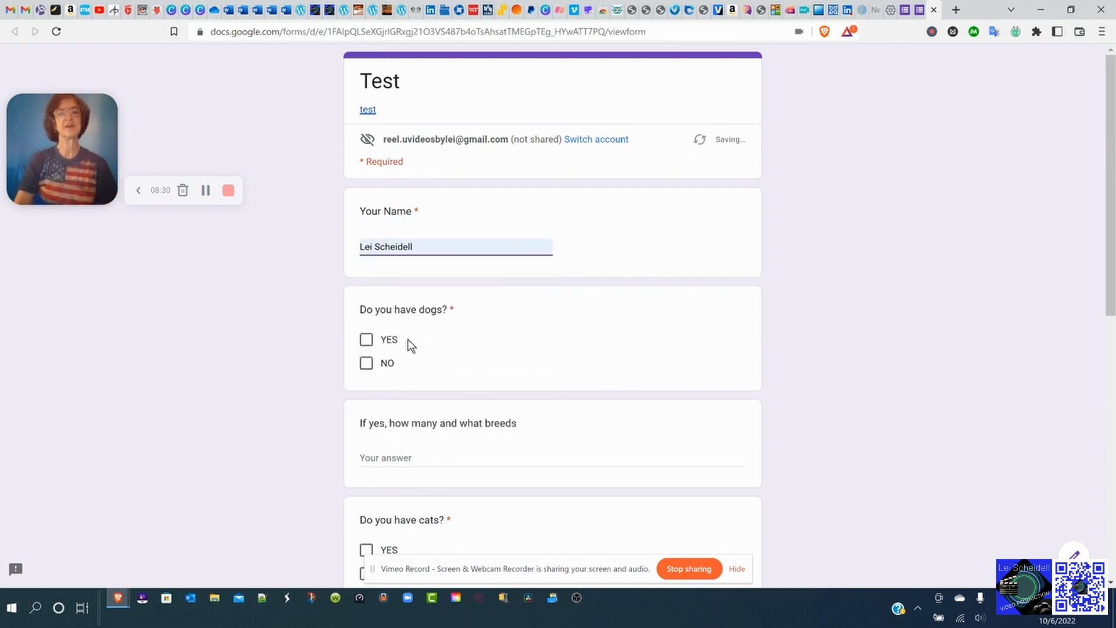
scroll(466, 227, down, 2)
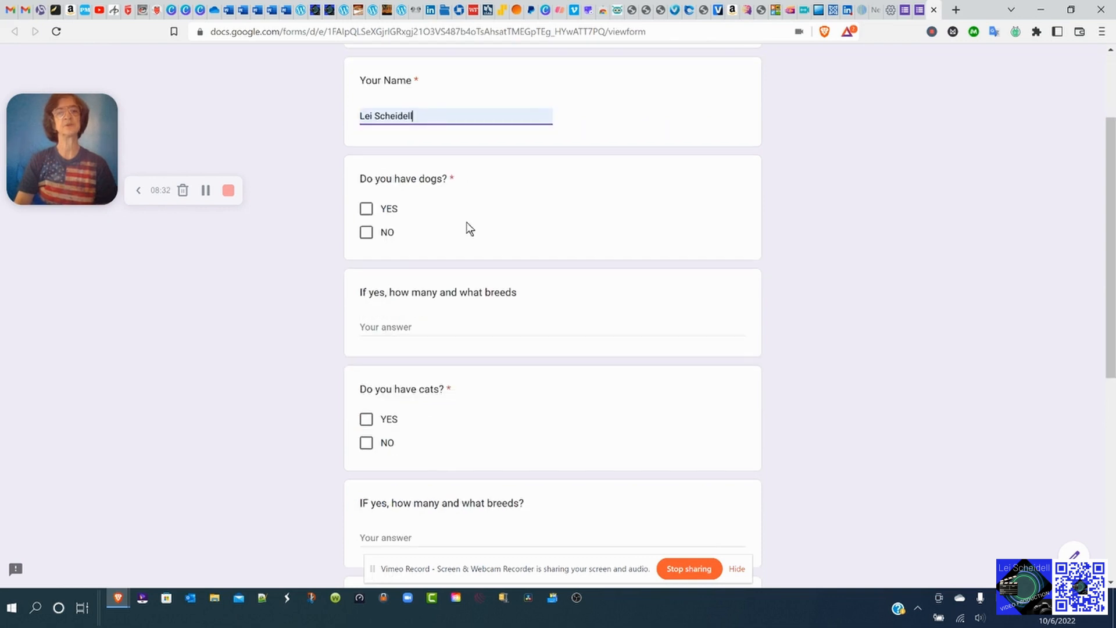
click(368, 211)
Answer the dog-breeds question with '5 - husky shepherd, 2 terrier mixes and 2 chihuauas'.
scroll(416, 221, down, 1)
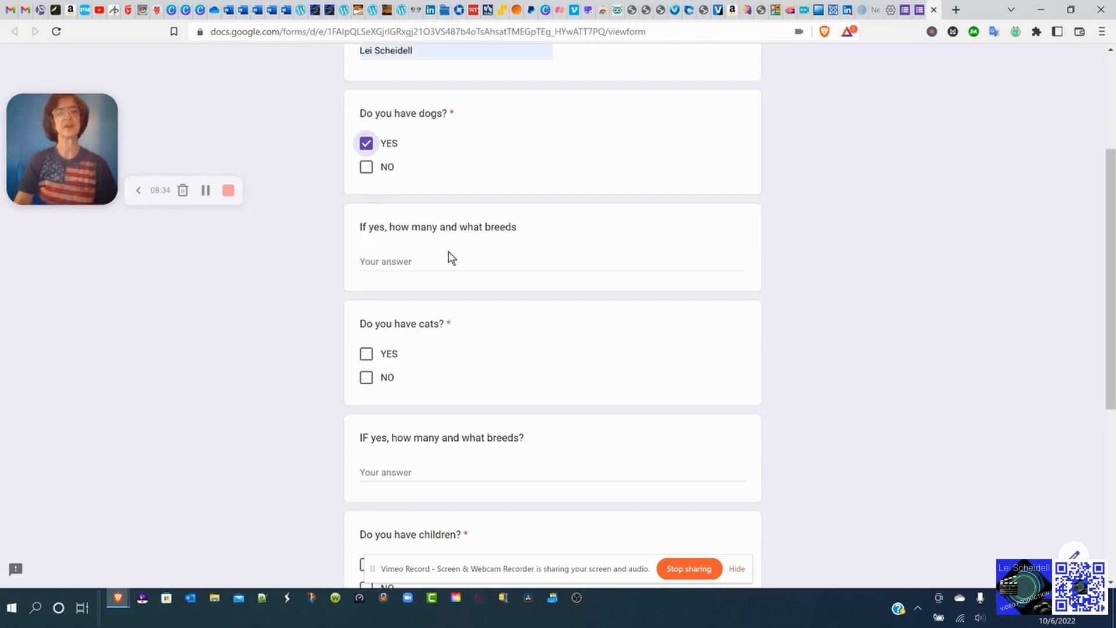
click(420, 263)
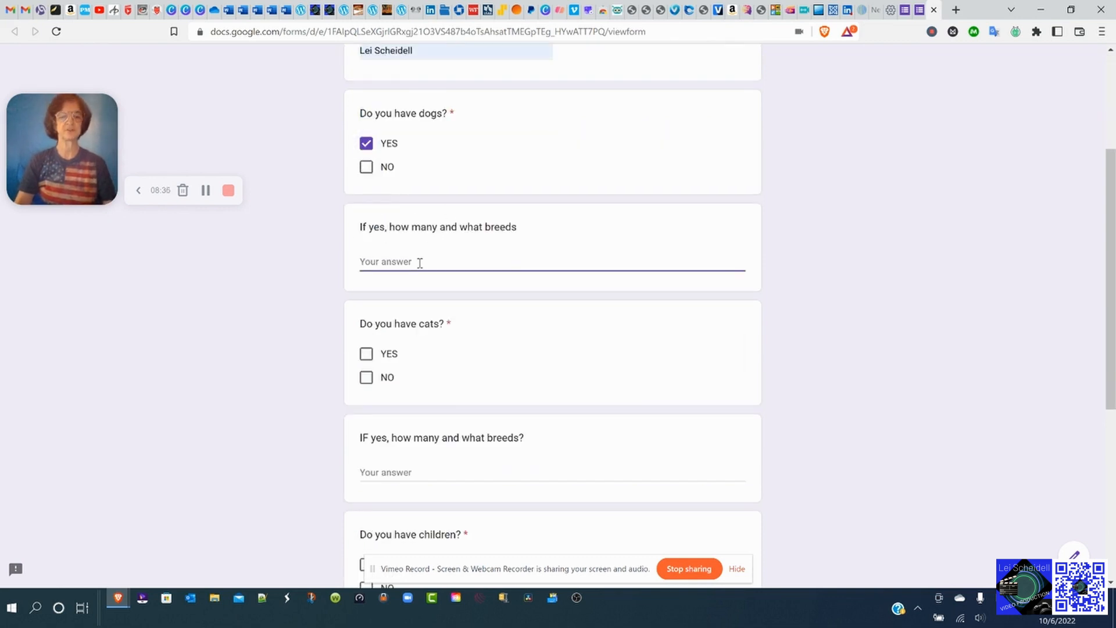
text(5 hu)
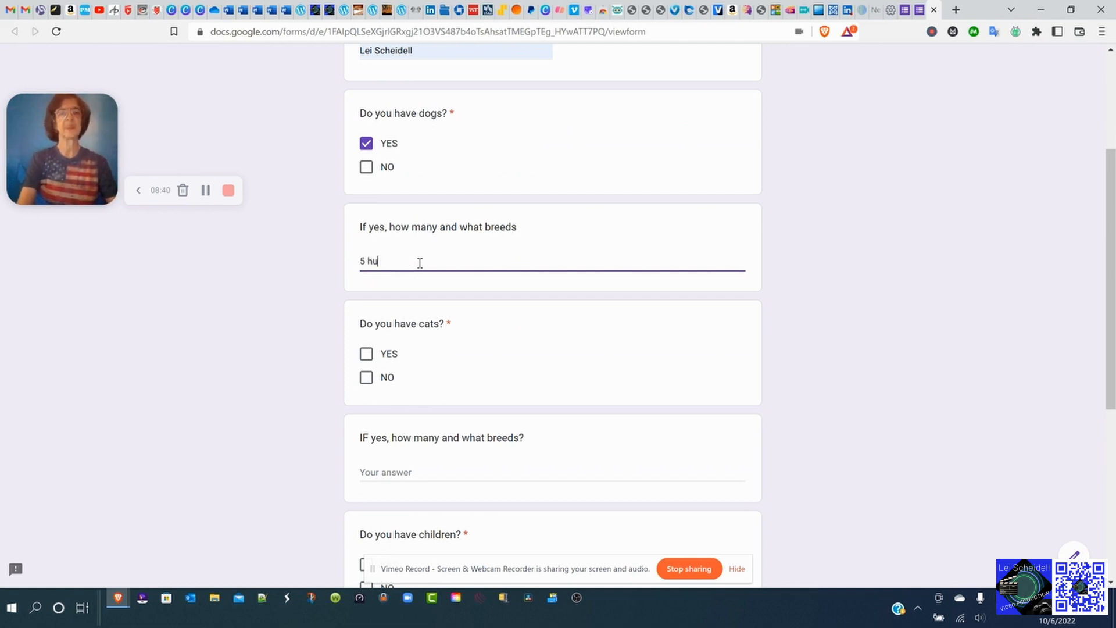
key(BackSpace)
key(BackSpace)
key(BackSpace)
text(- husky she)
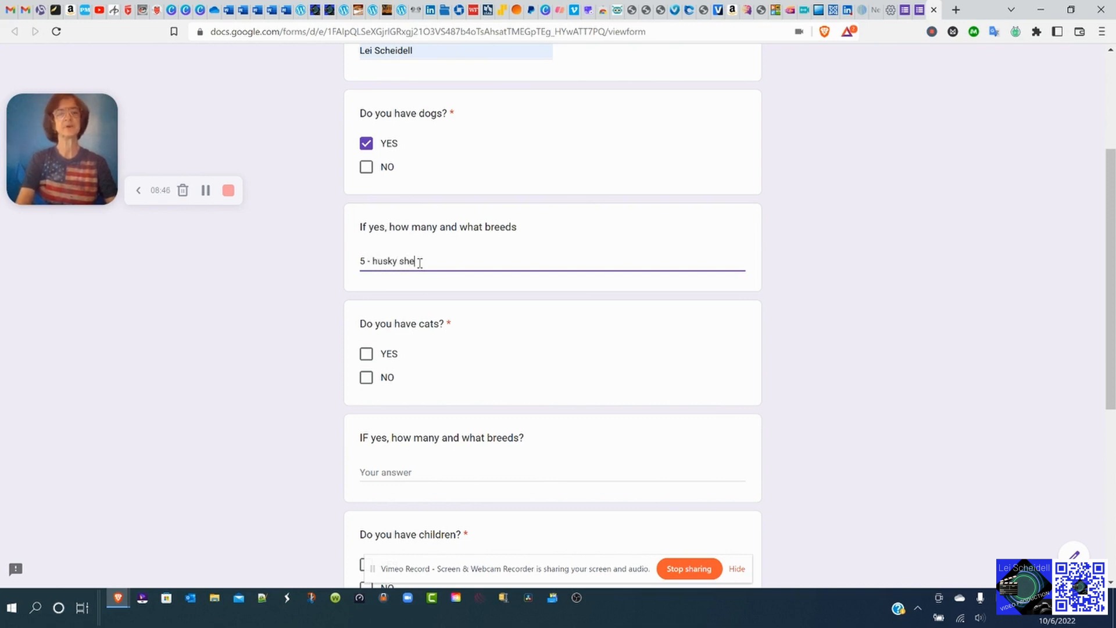
text(r)
text(r)
text(te)
text(rri)
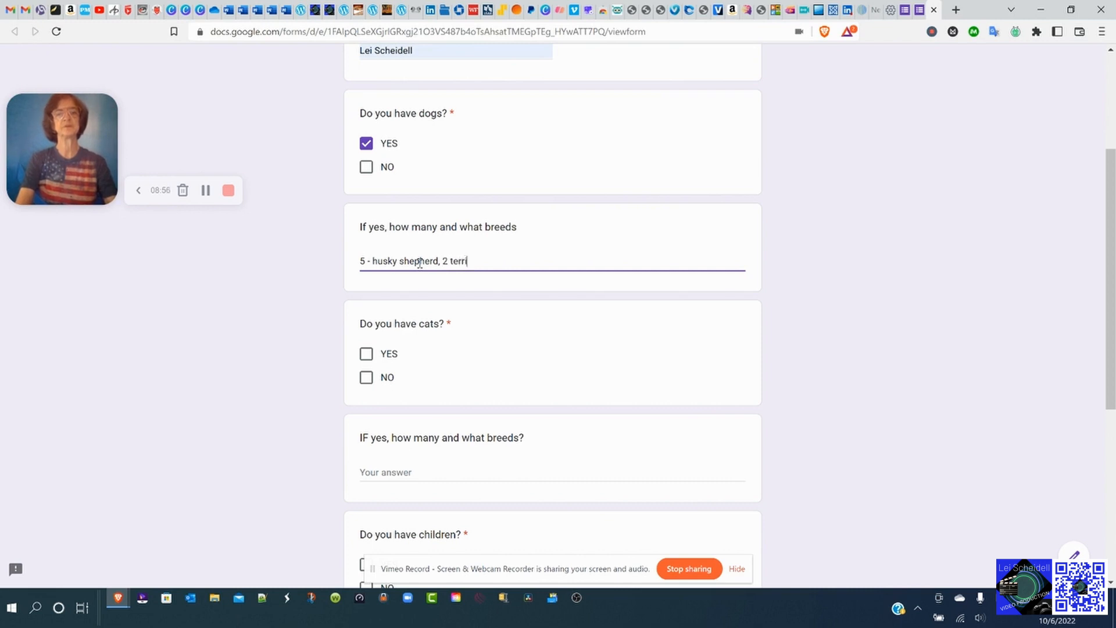
text(er mixes and 2 chih)
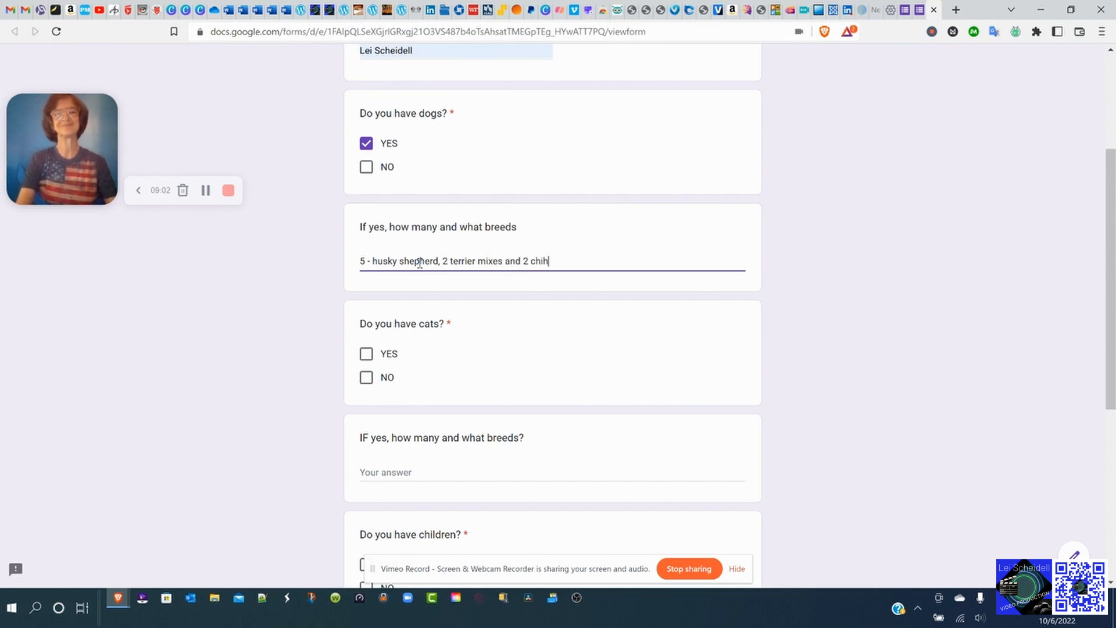
text(uauas)
Answer YES to cats and enter the breeds as three domestic indoor/outdoor cats.
click(369, 356)
scroll(432, 301, down, 3)
click(432, 271)
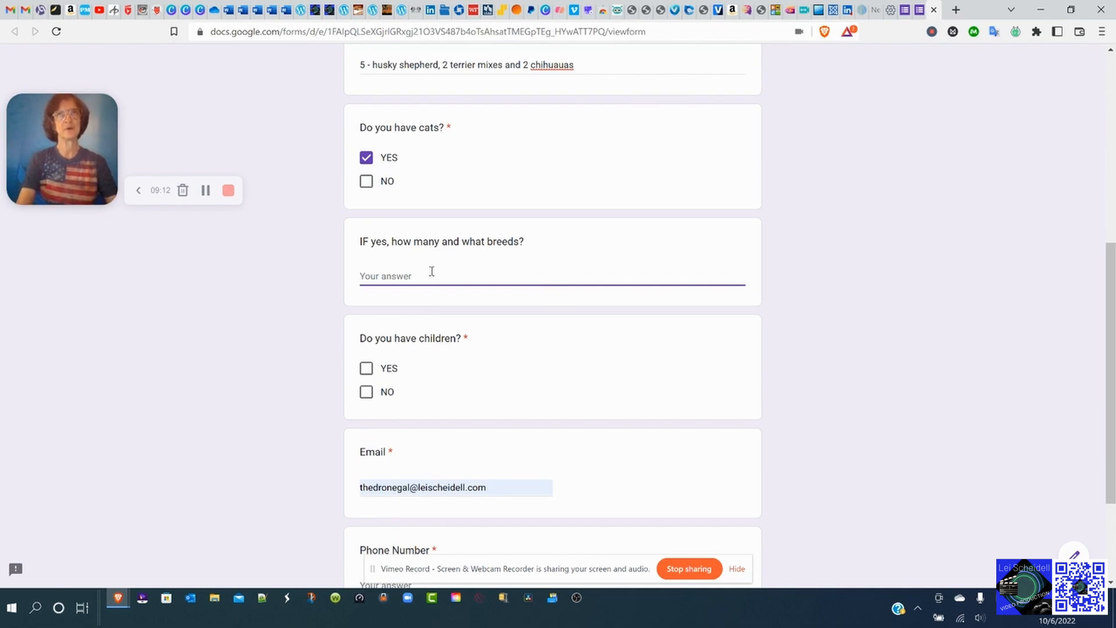
text(3 indoo)
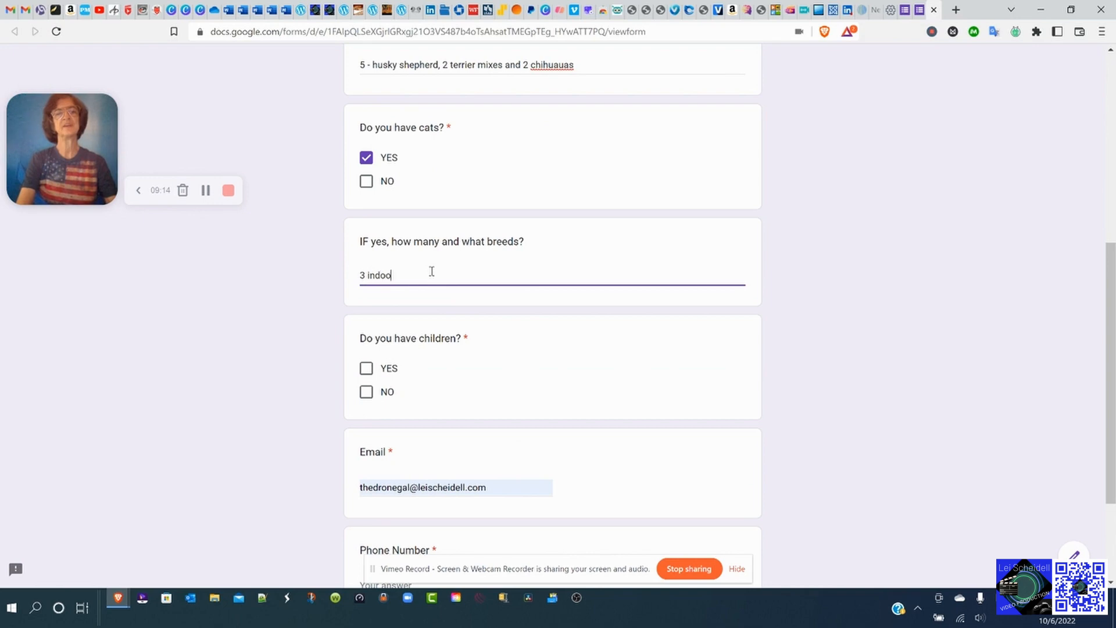
text(r/outdo)
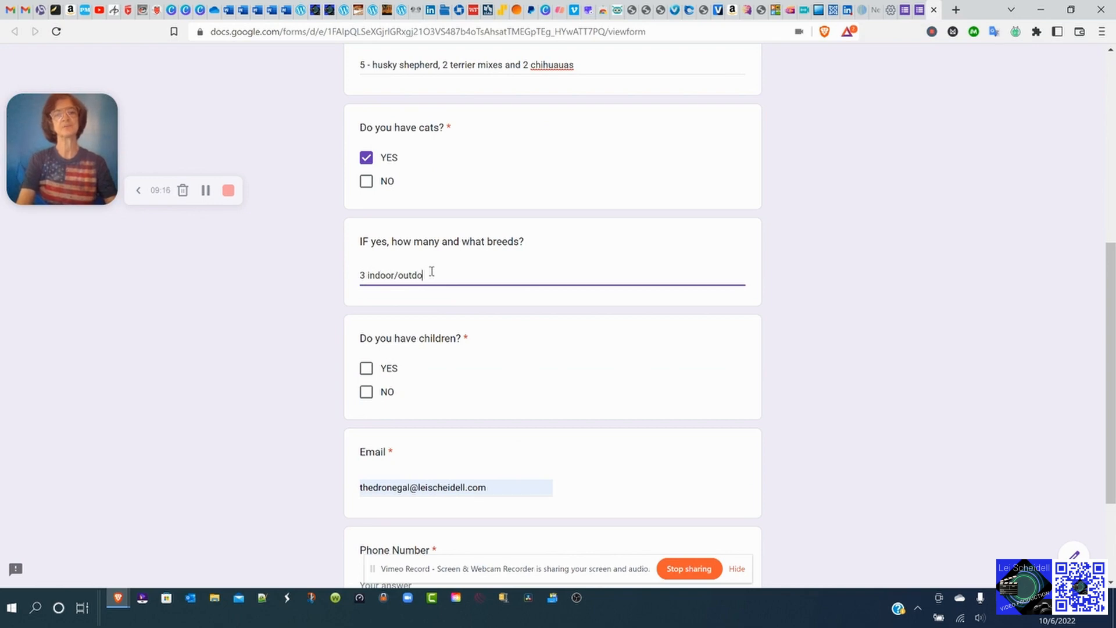
text(or cats)
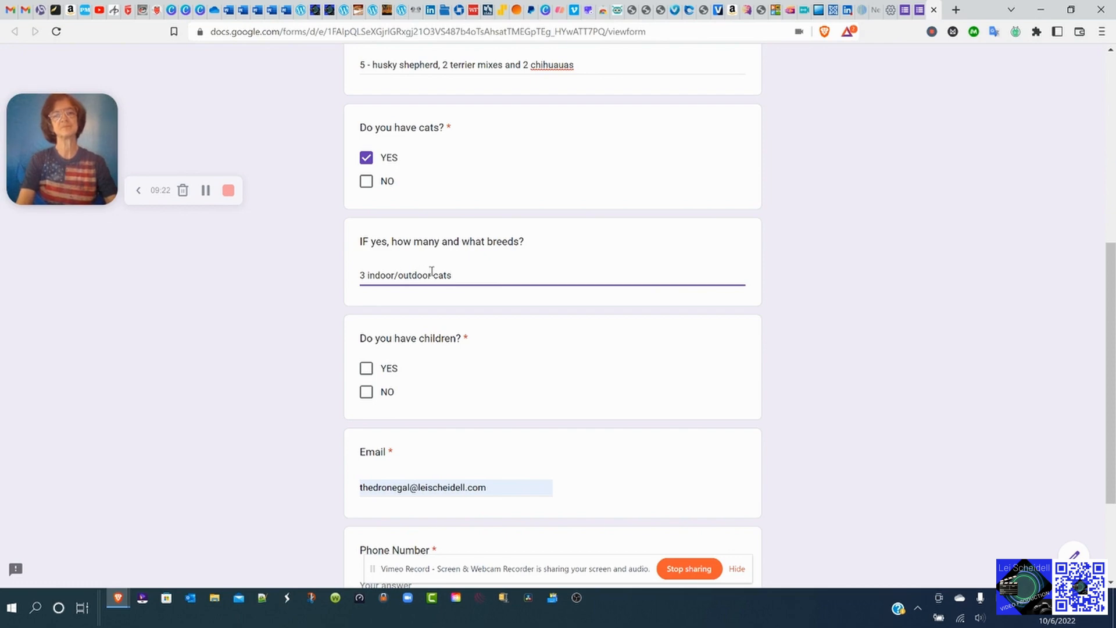
text( - come)
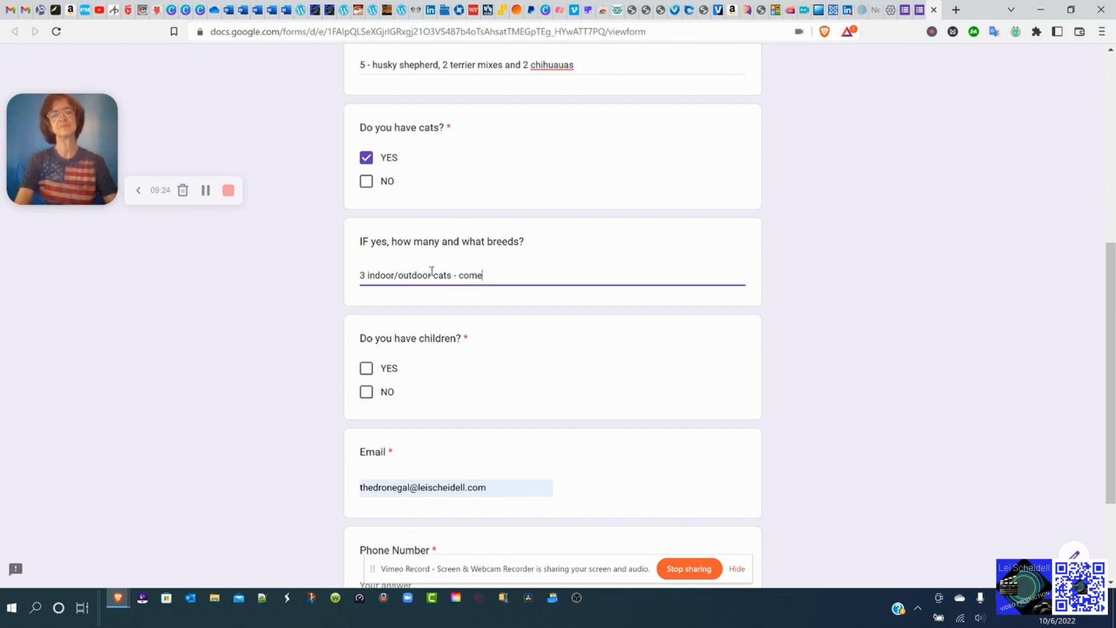
key(BackSpace)
key(BackSpace)
key(BackSpace)
key(BackSpace)
text(domestic)
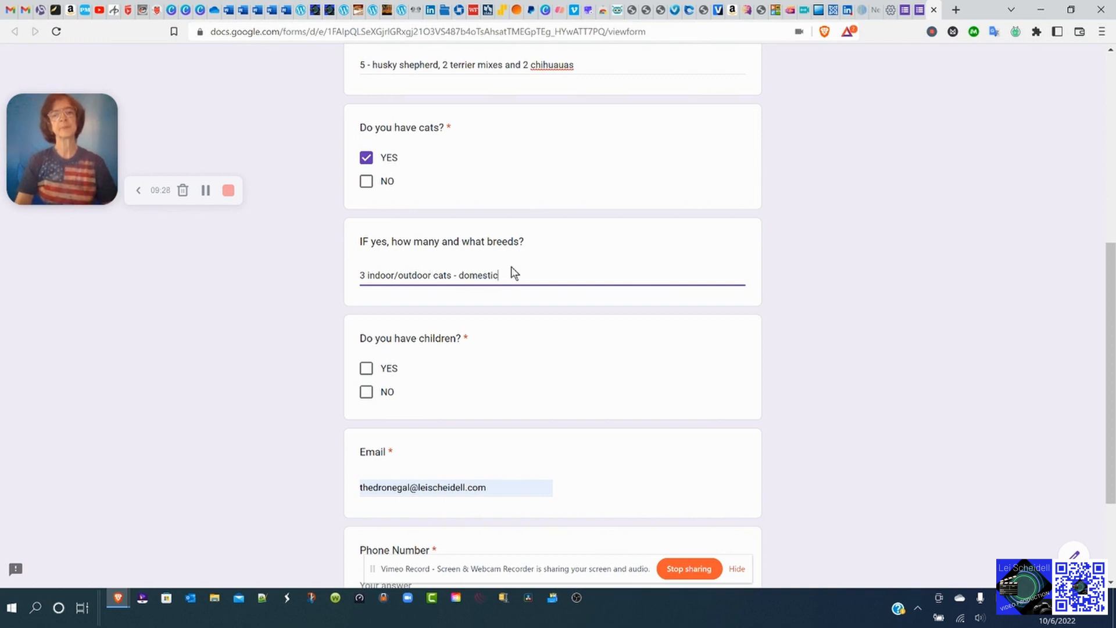
click(500, 346)
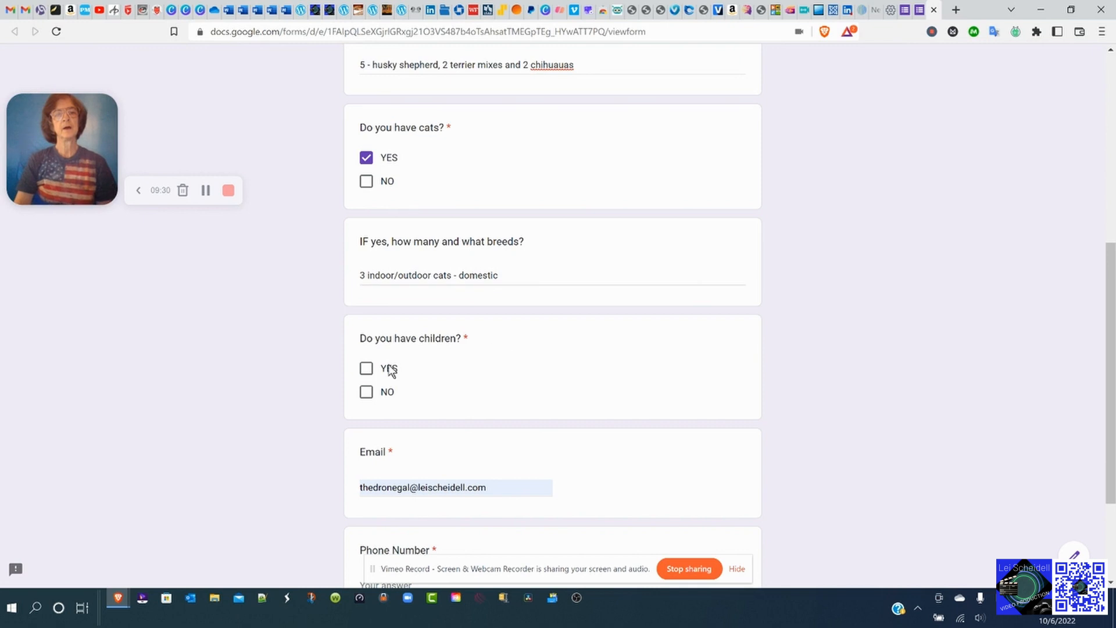
Answer NO to children and fill the phone number from a saved suggestion.
click(366, 391)
scroll(469, 357, down, 3)
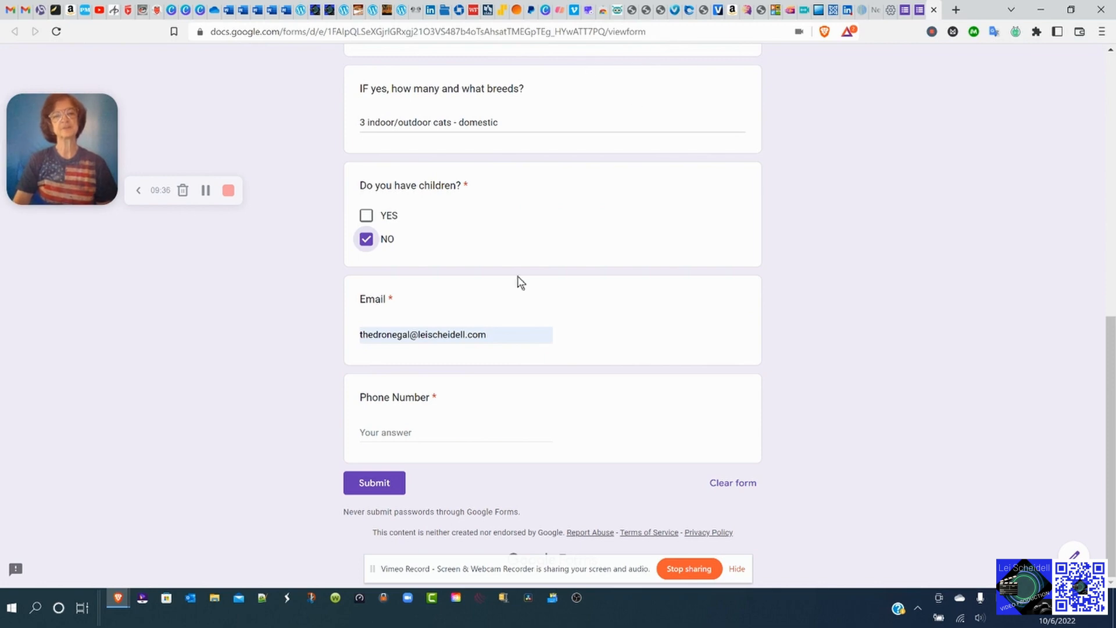
click(441, 430)
click(432, 461)
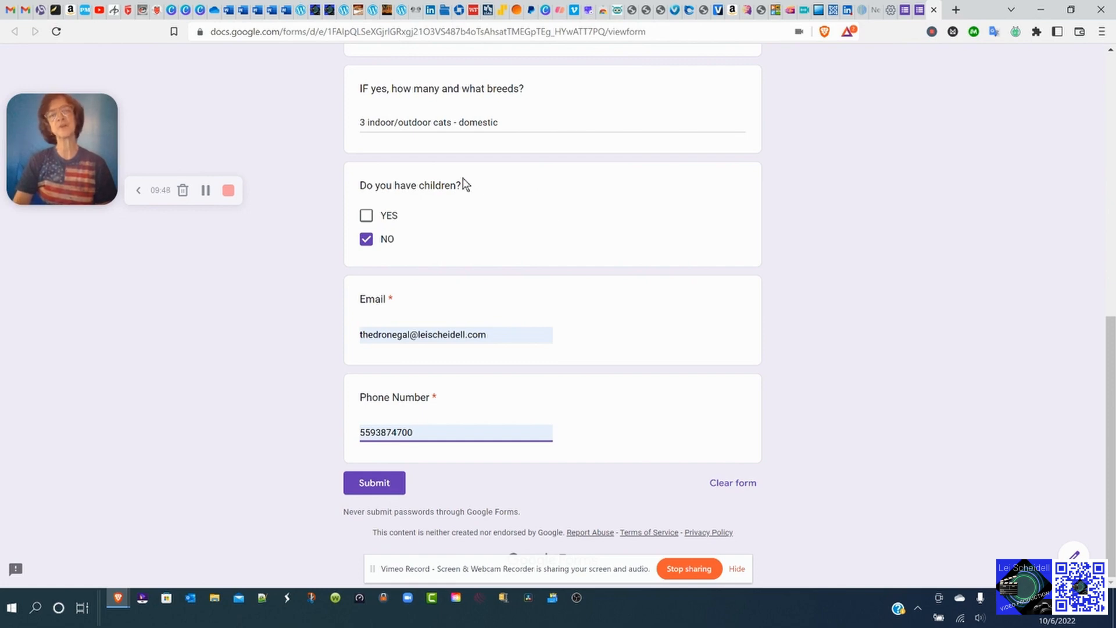
Review the completed answers and submit the test response.
scroll(514, 201, up, 3)
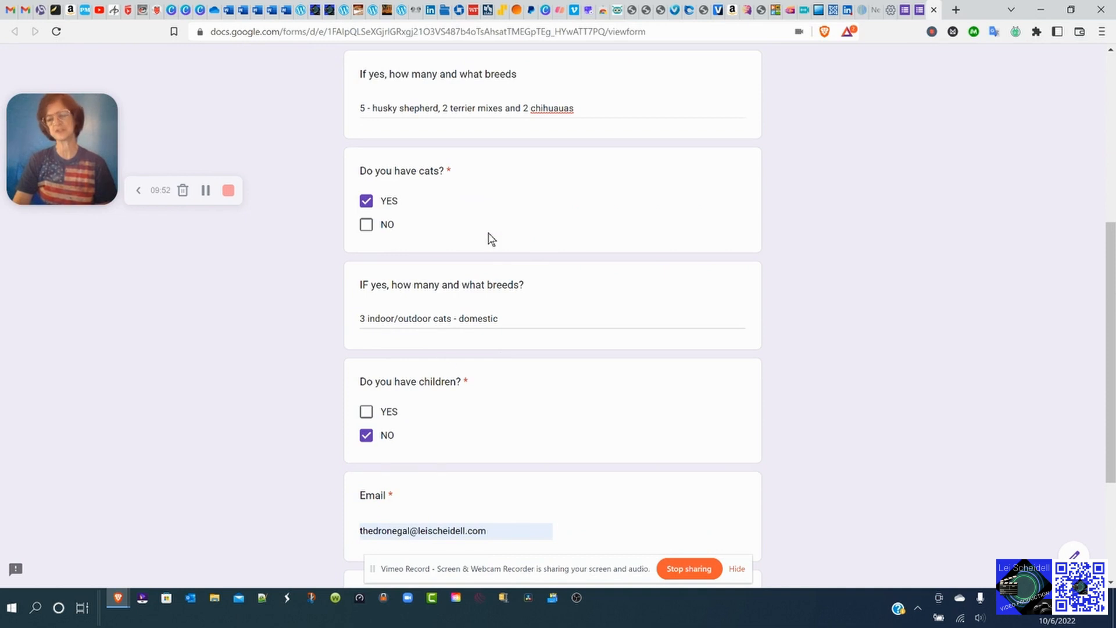
scroll(492, 239, up, 4)
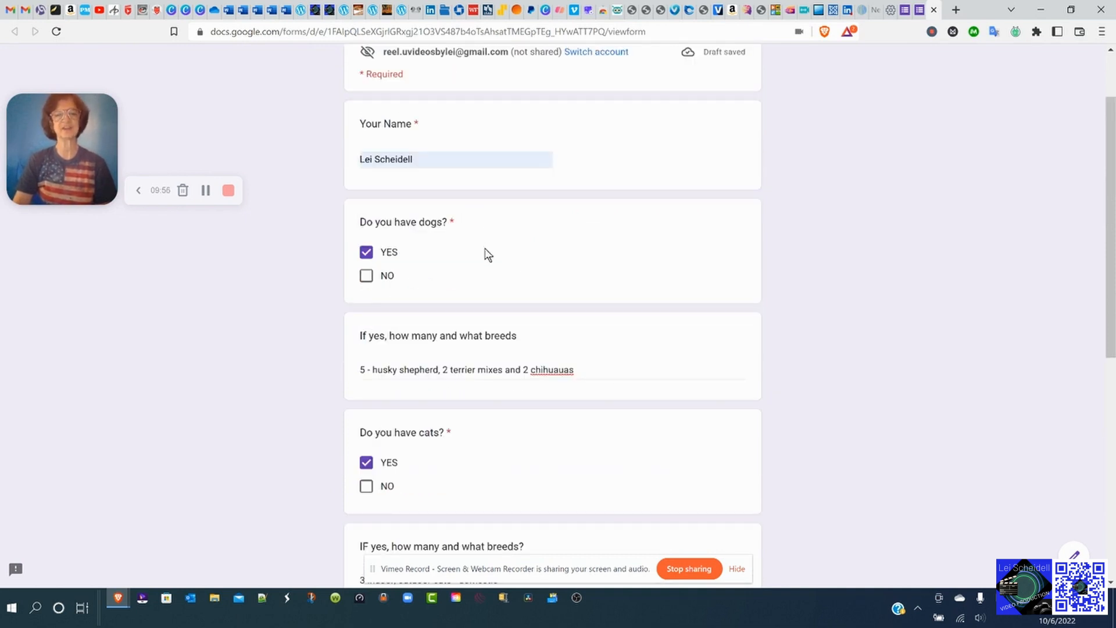
scroll(486, 337, down, 2)
scroll(487, 344, down, 6)
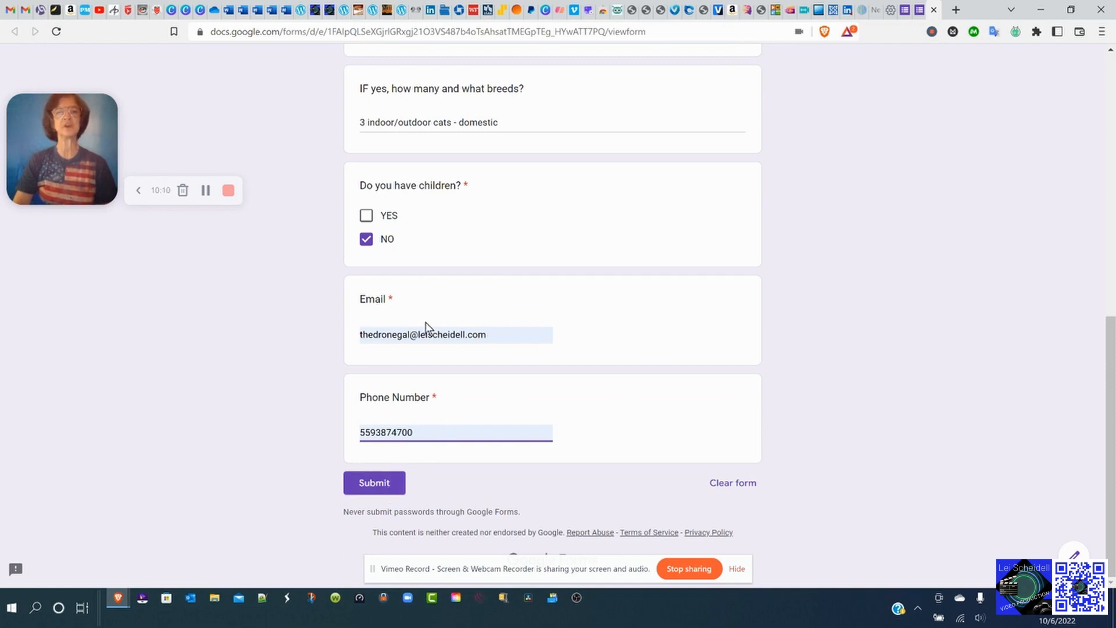
scroll(426, 323, up, 2)
scroll(498, 349, up, 1)
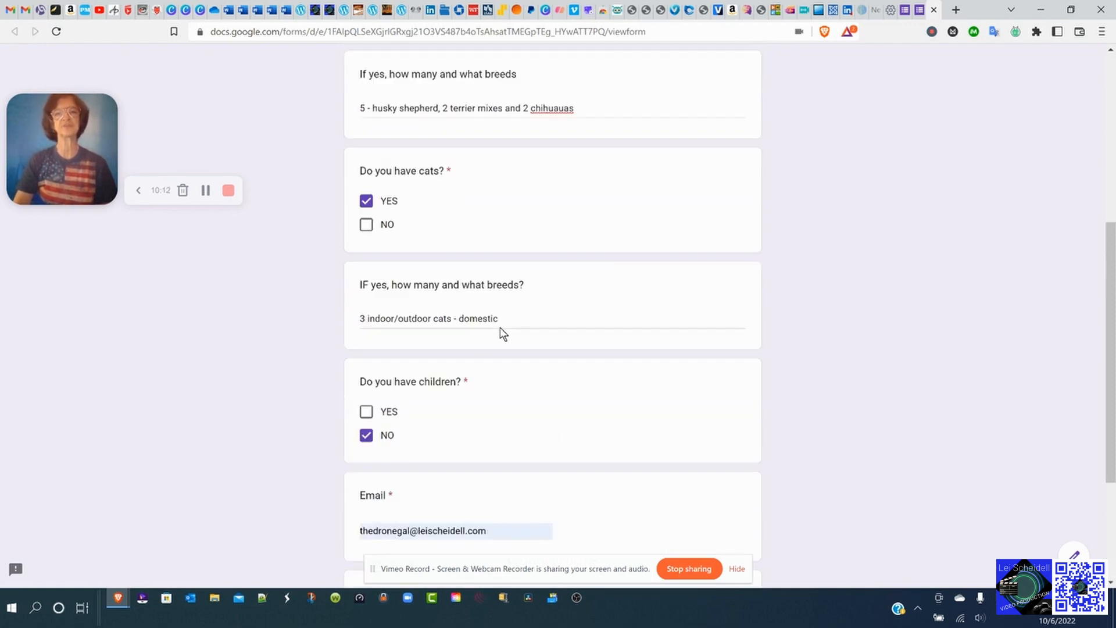
scroll(501, 327, down, 3)
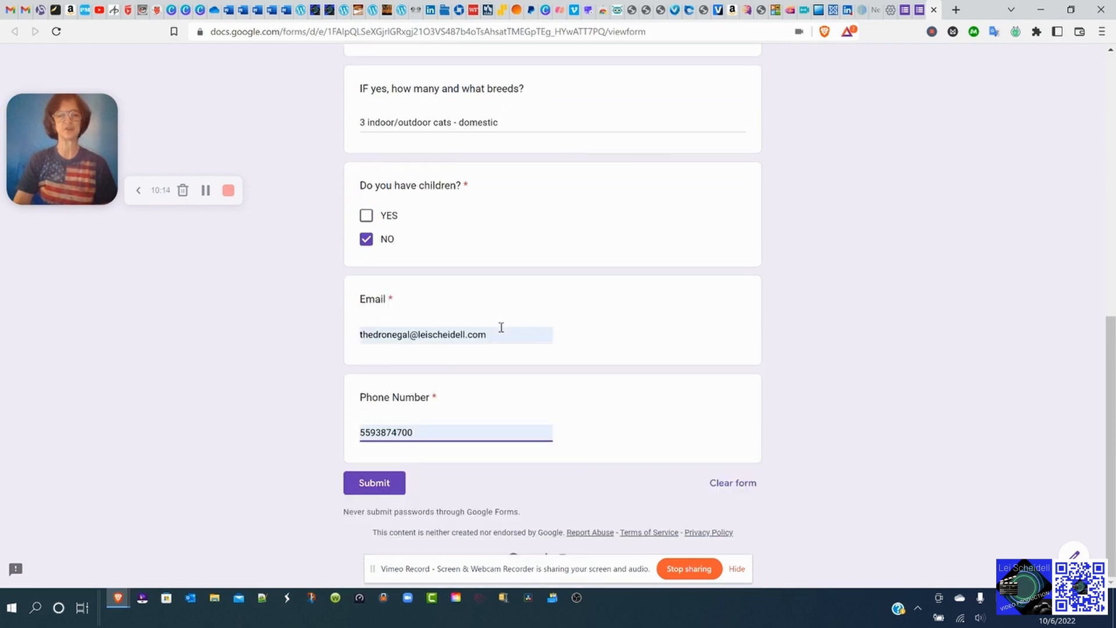
click(376, 485)
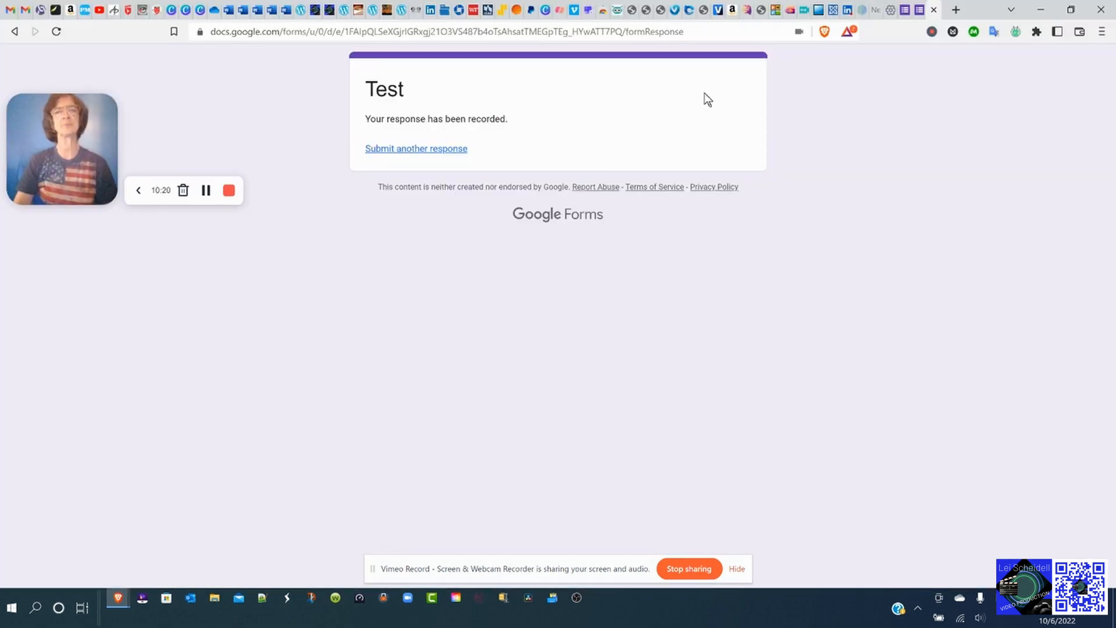
Return to the form editor and open the Responses summary.
click(919, 11)
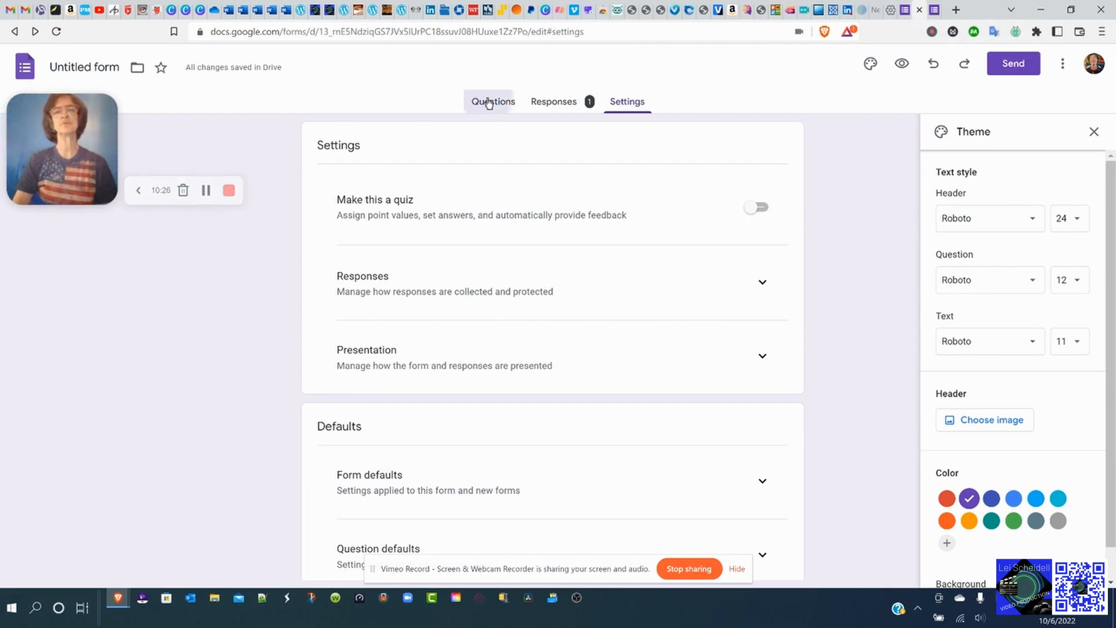
click(489, 103)
click(568, 103)
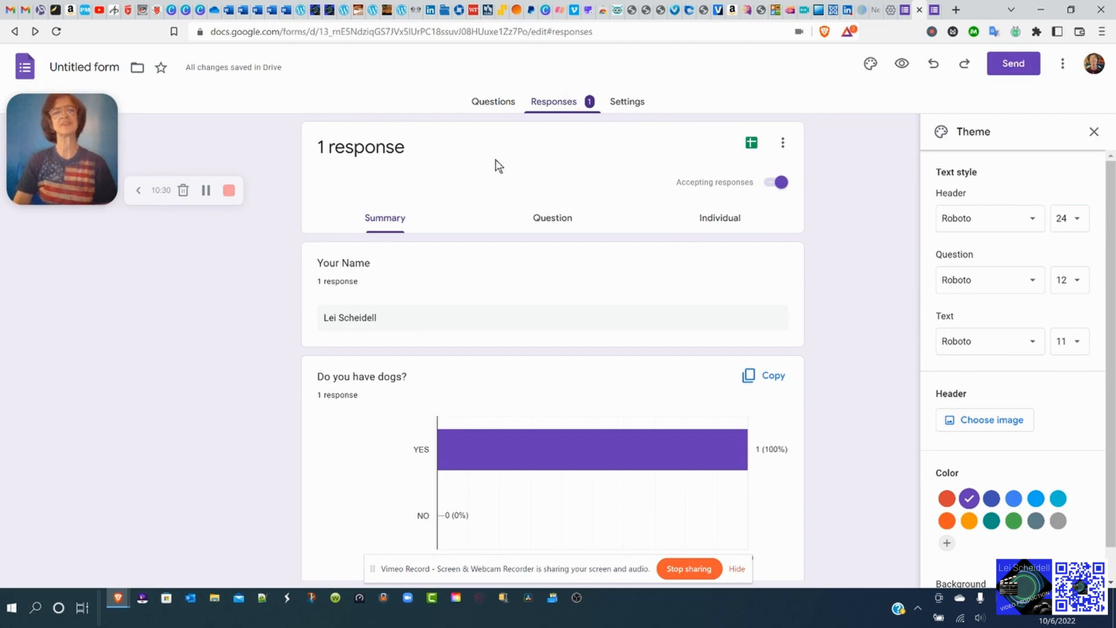
Scroll through the response summary down to the Email and Phone Number answers.
scroll(437, 251, down, 5)
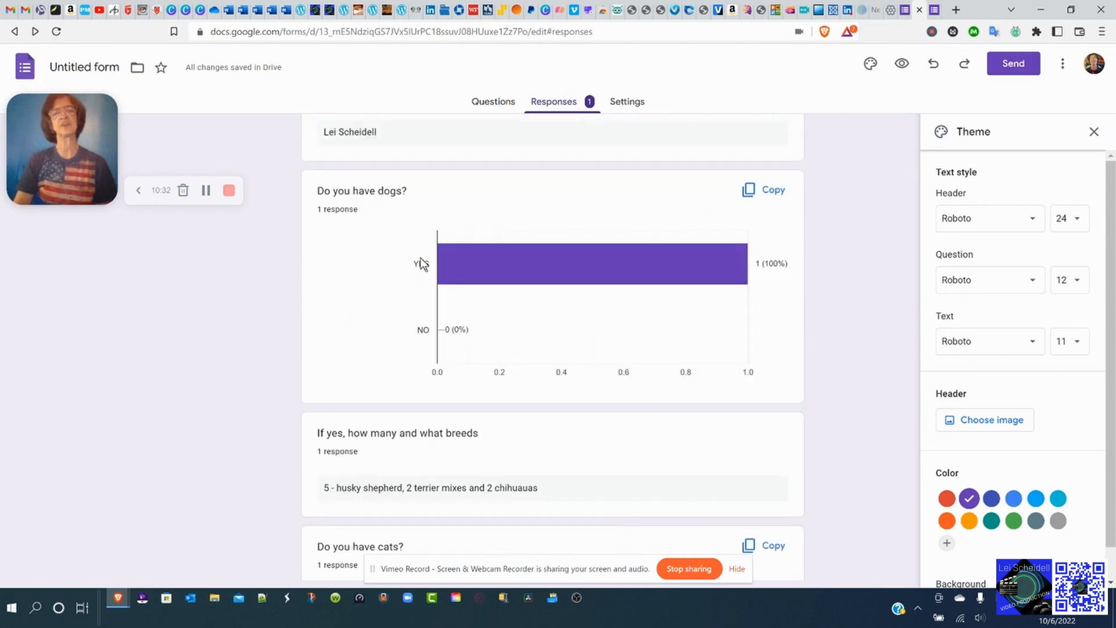
scroll(435, 291, down, 1)
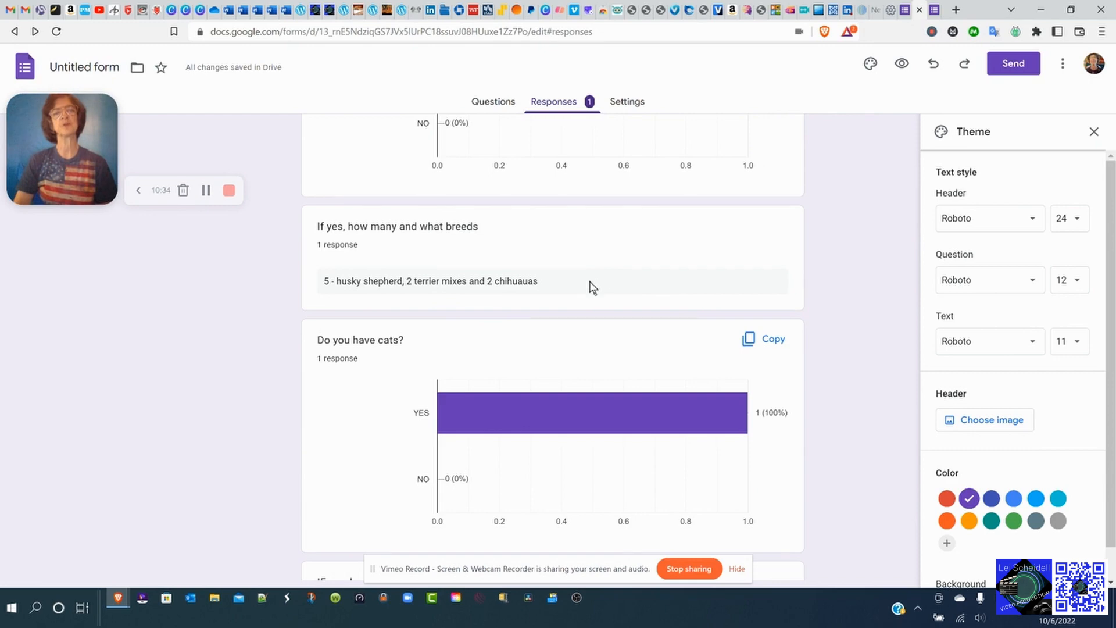
scroll(515, 250, up, 3)
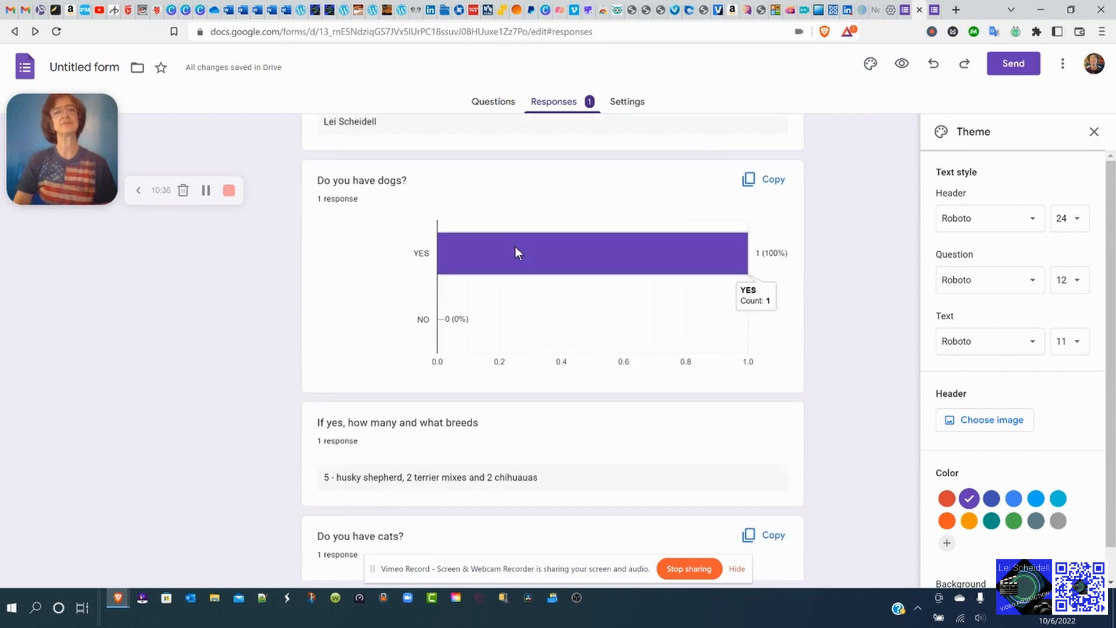
scroll(515, 250, down, 4)
scroll(516, 247, down, 1)
mouse_move(545, 292)
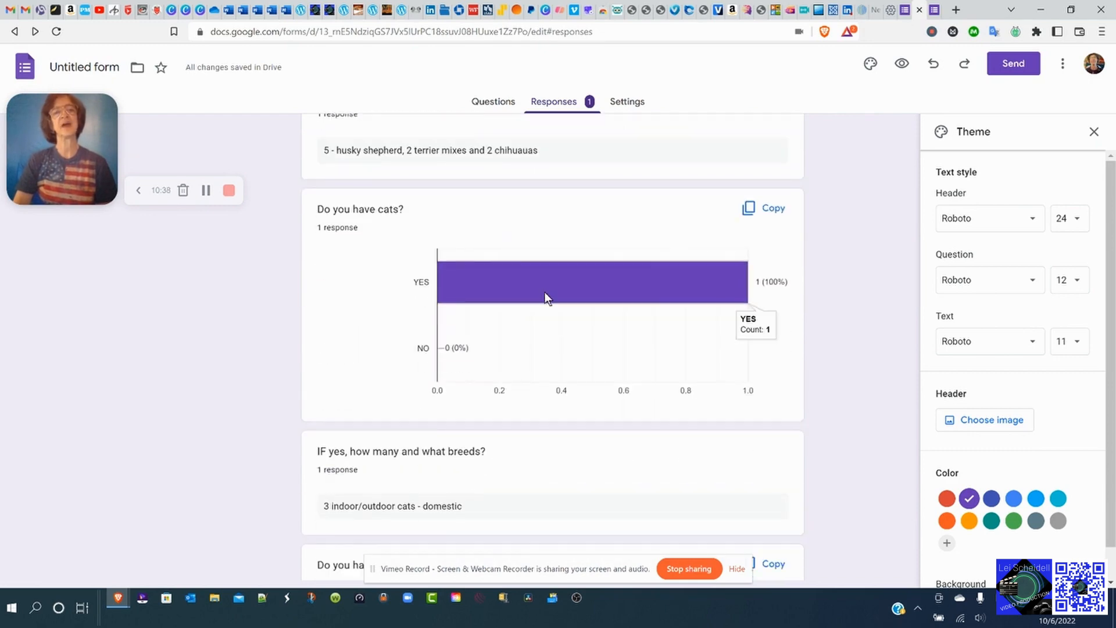
scroll(545, 292, down, 3)
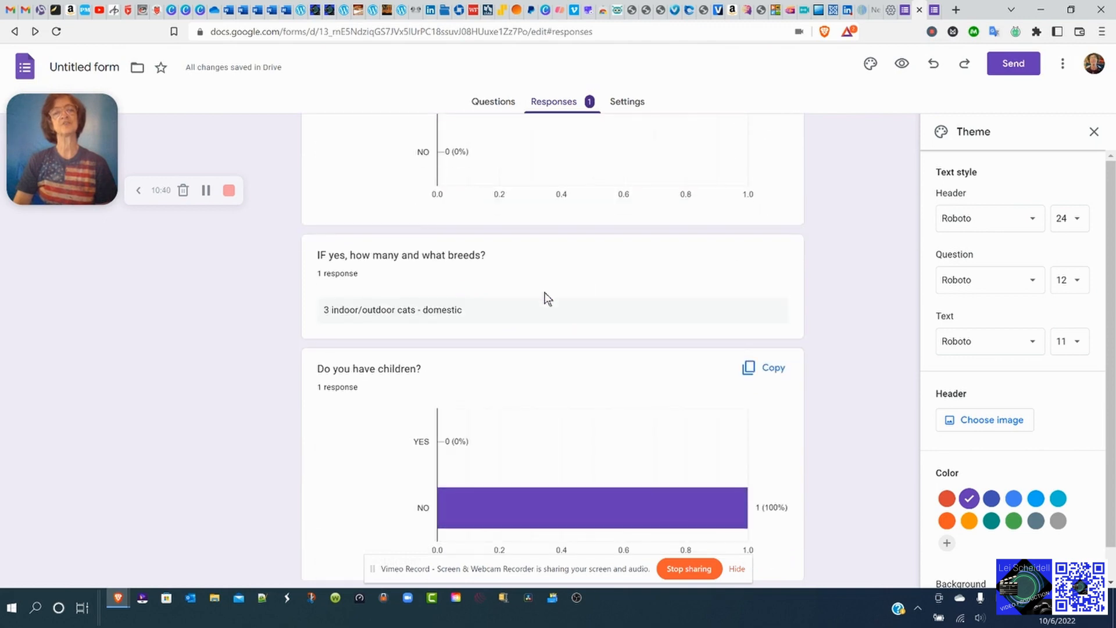
scroll(546, 297, down, 1)
scroll(529, 288, down, 2)
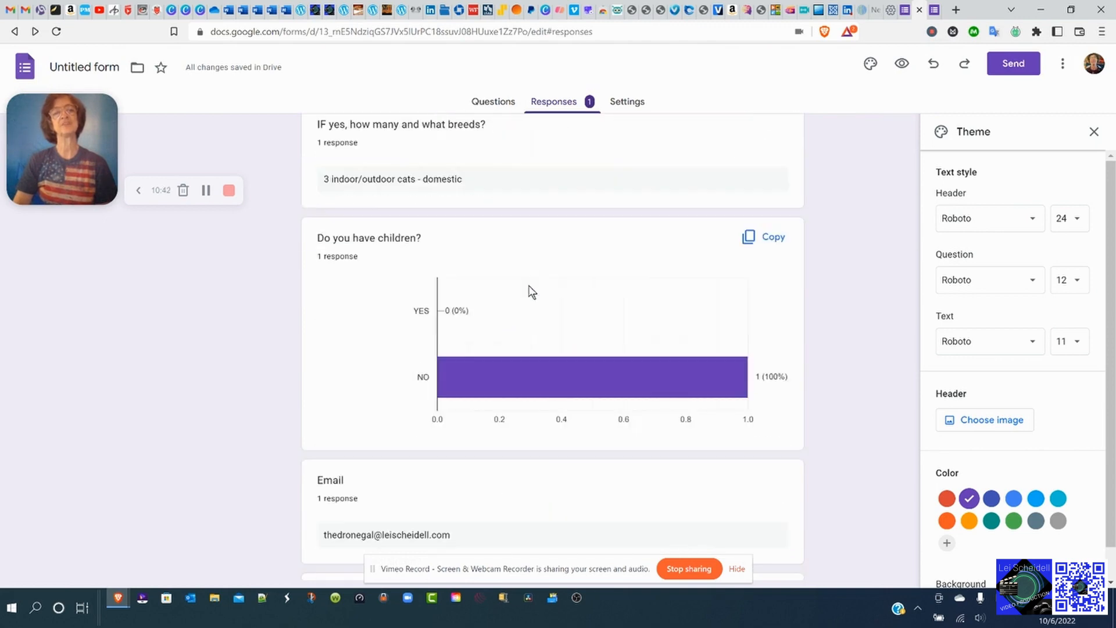
scroll(528, 288, down, 1)
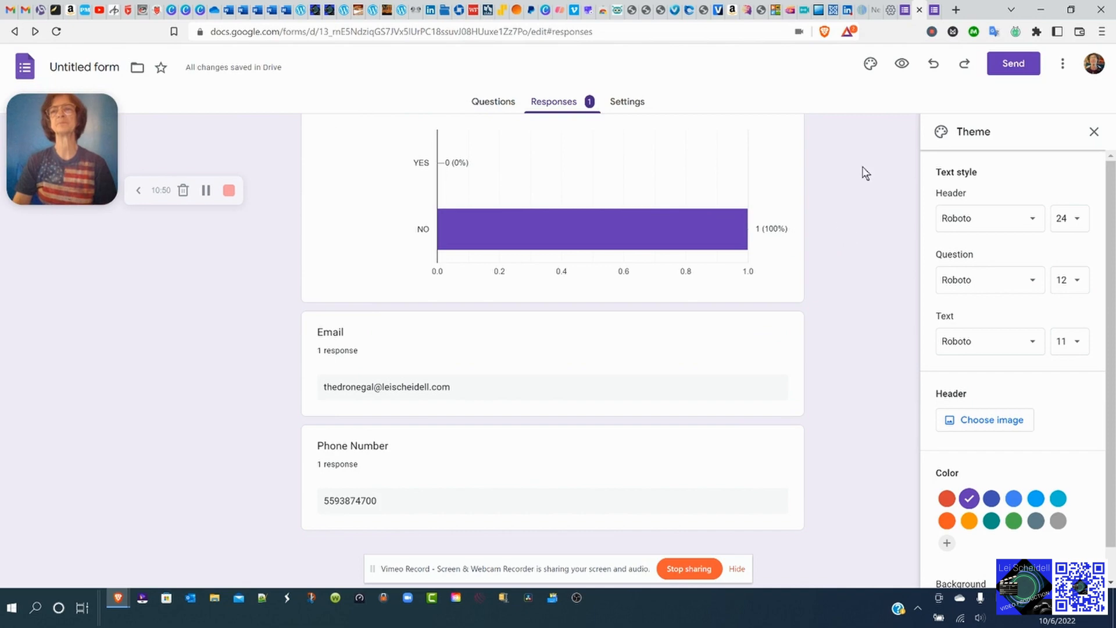
Undo twice and redo twice until every summary reads 'No responses yet for this question'.
click(934, 66)
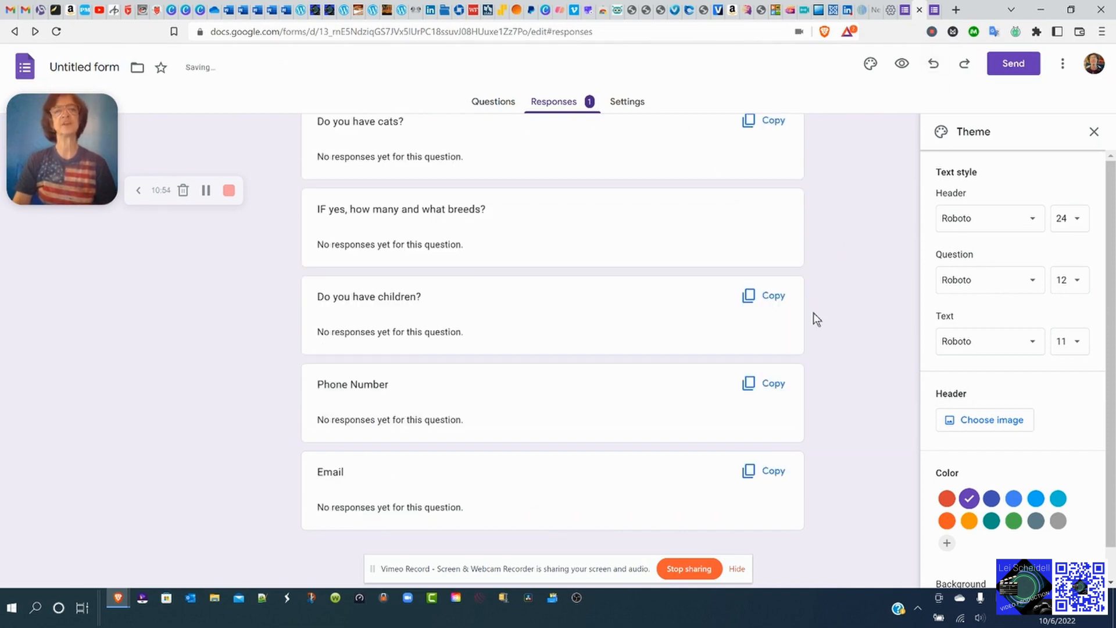
scroll(814, 314, up, 5)
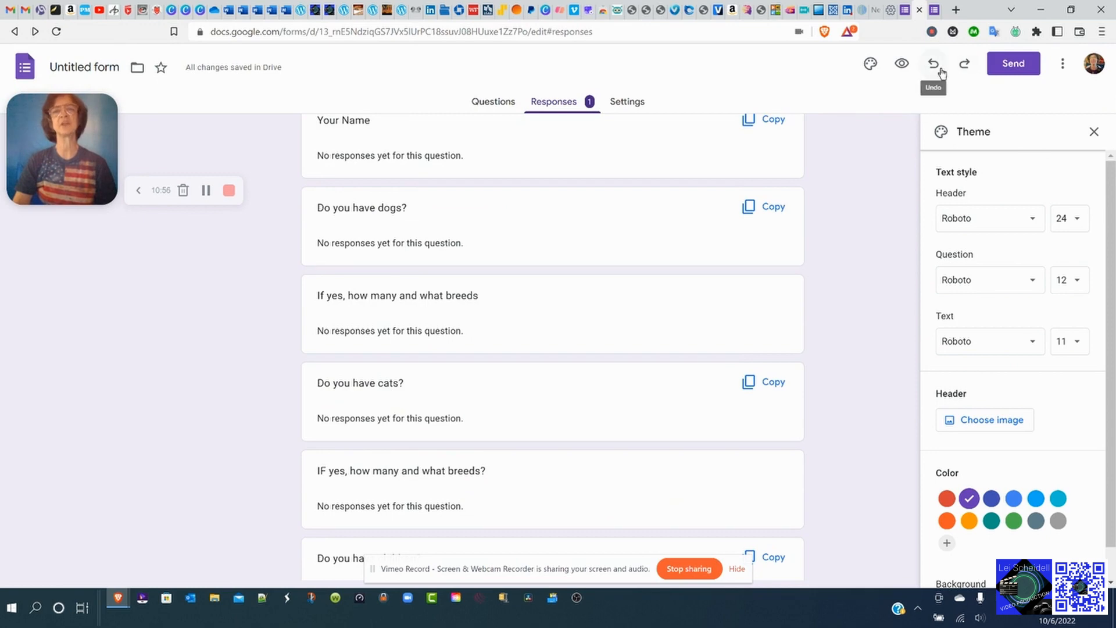
click(934, 66)
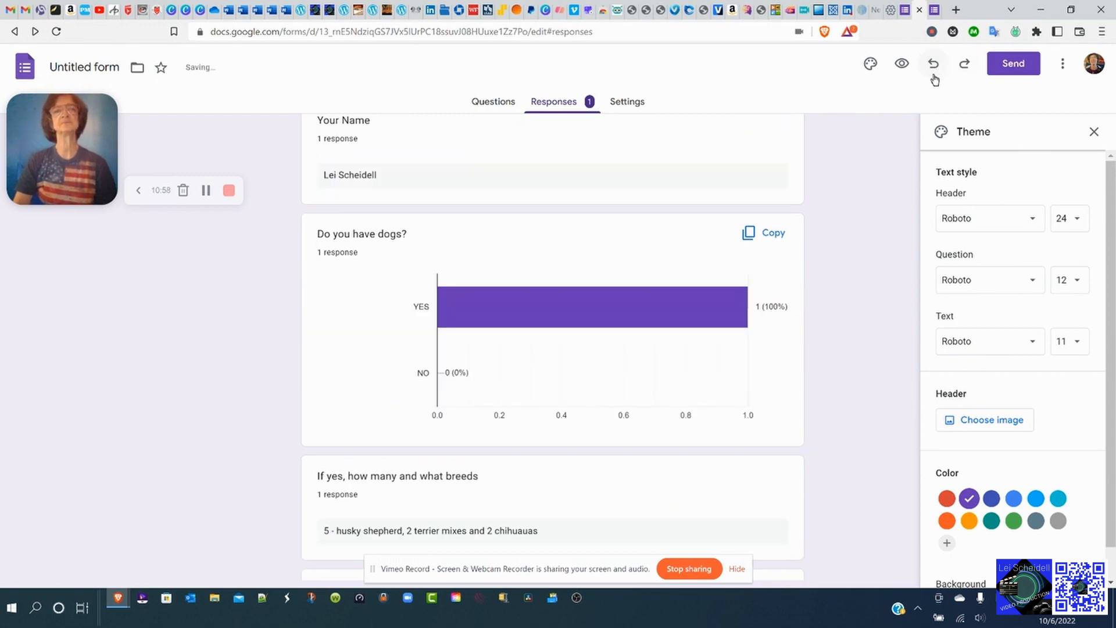
click(967, 69)
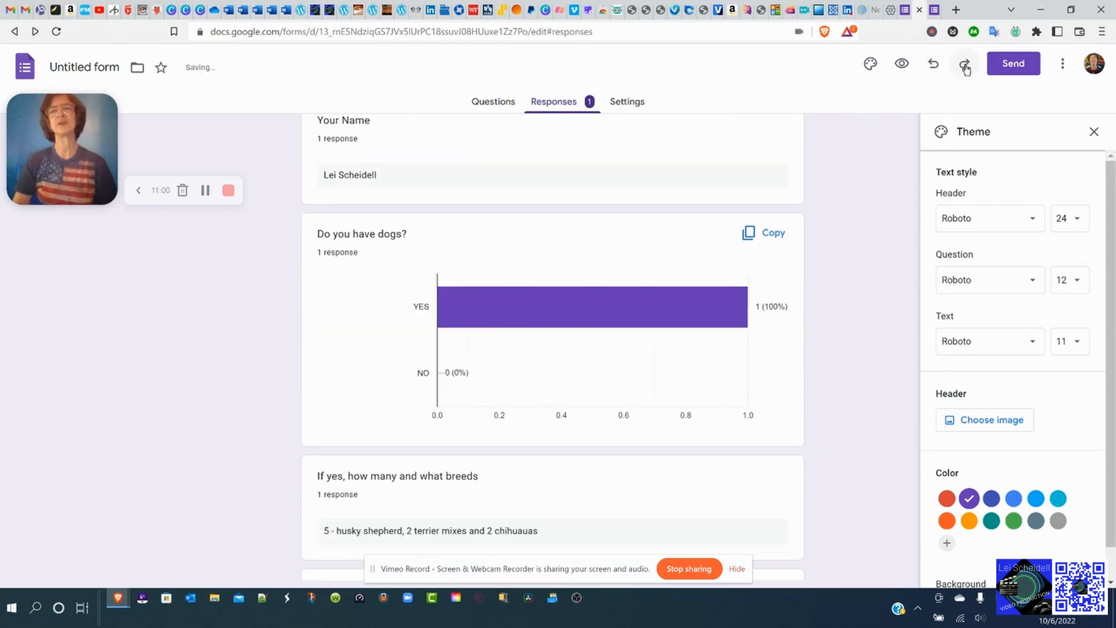
click(964, 66)
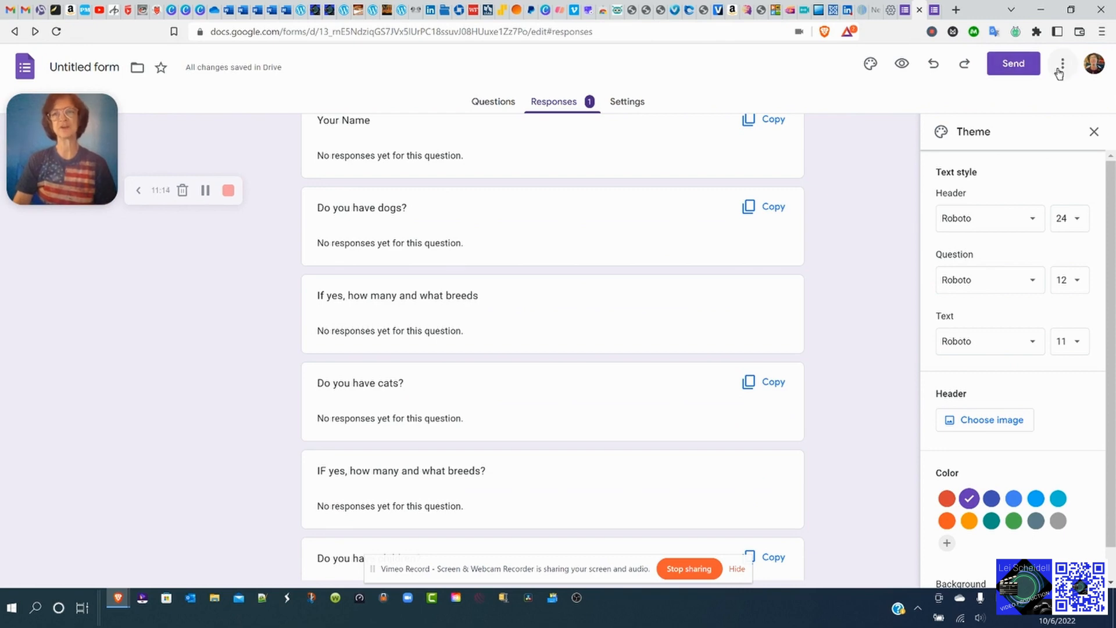
Choose Add collaborators from the three-dot More menu.
click(1060, 69)
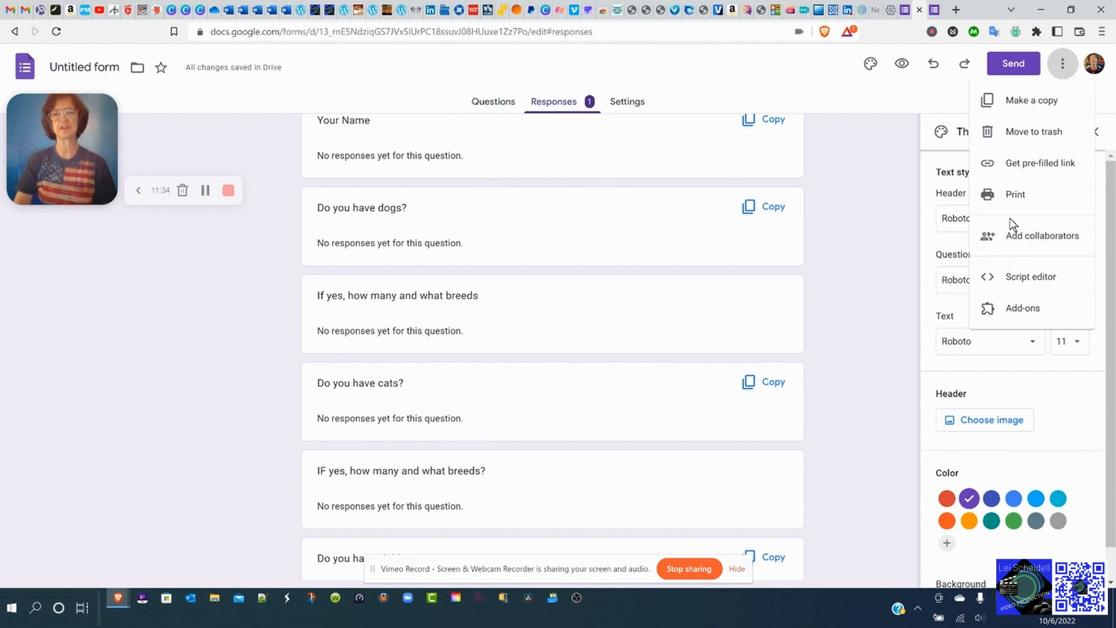
click(1031, 233)
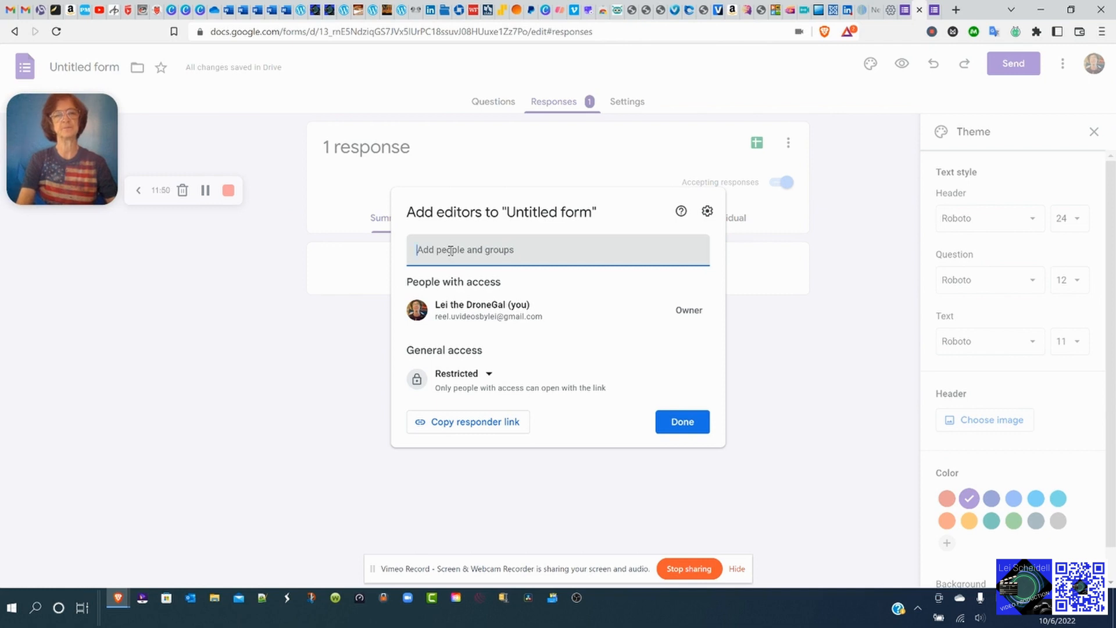
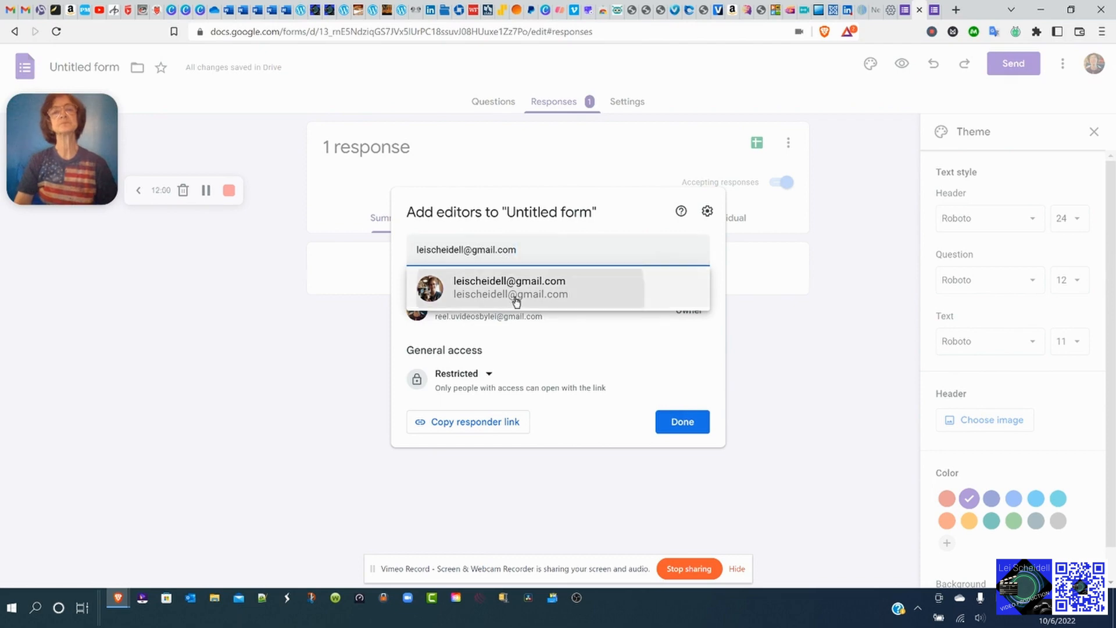
Add the collaborator's Gmail address as an Editor and send the notification invitation.
click(516, 302)
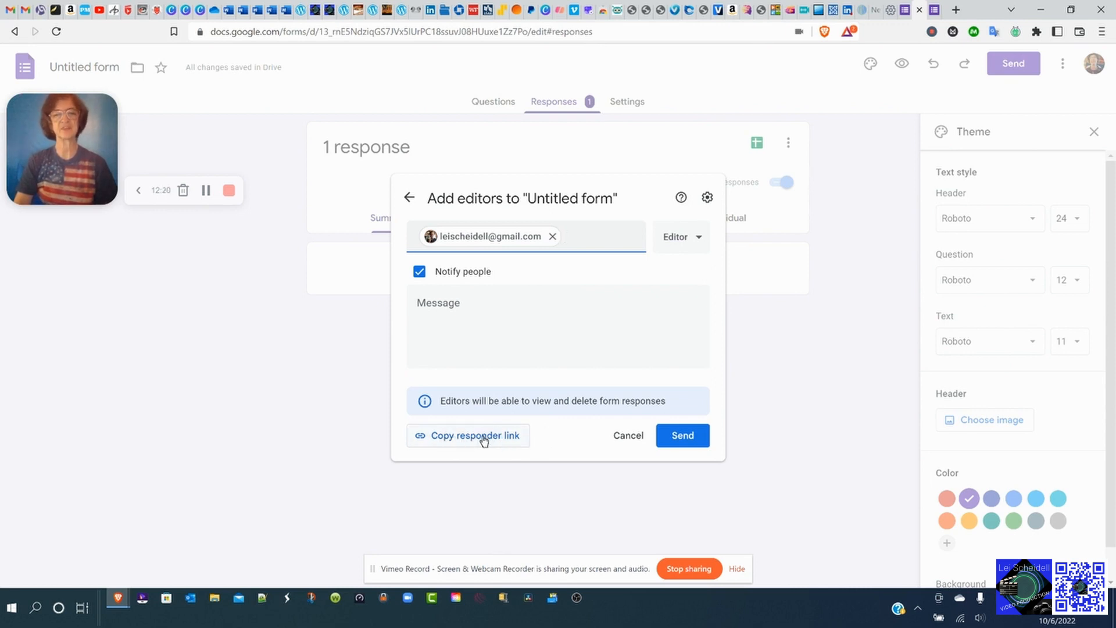
click(684, 442)
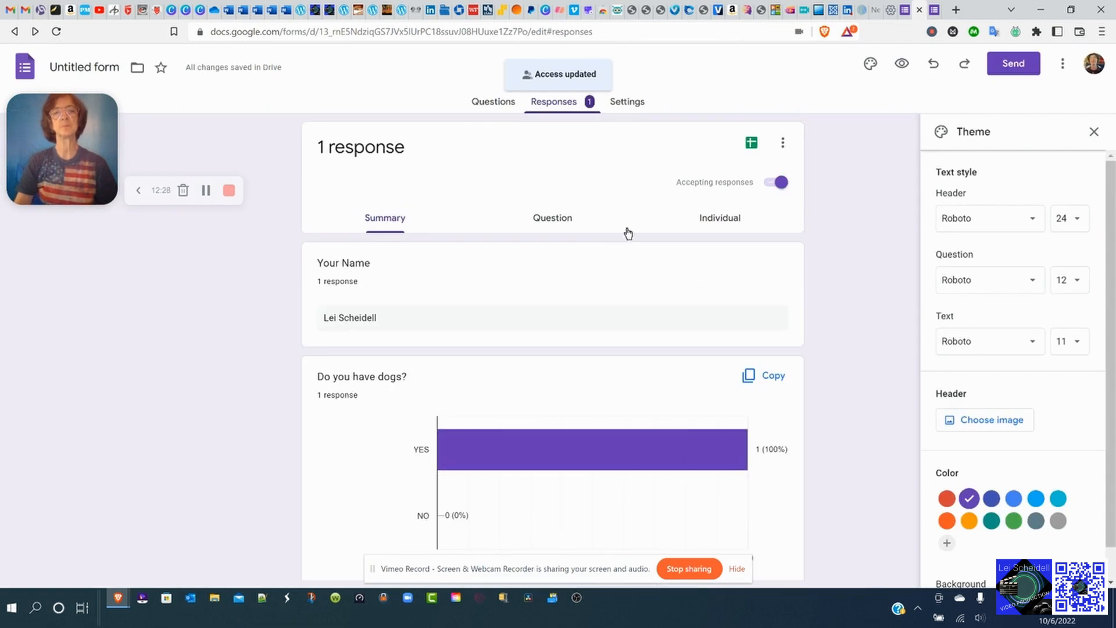
In the Gmail inbox, open the 'Form shared with you' email and follow its Untitled form link.
click(10, 11)
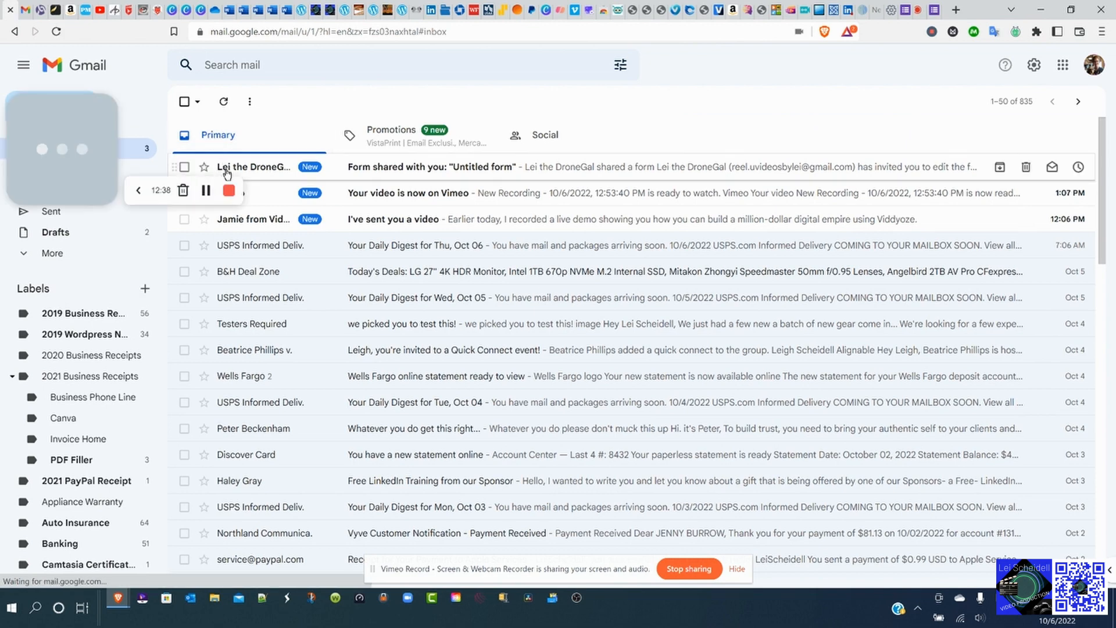
click(258, 169)
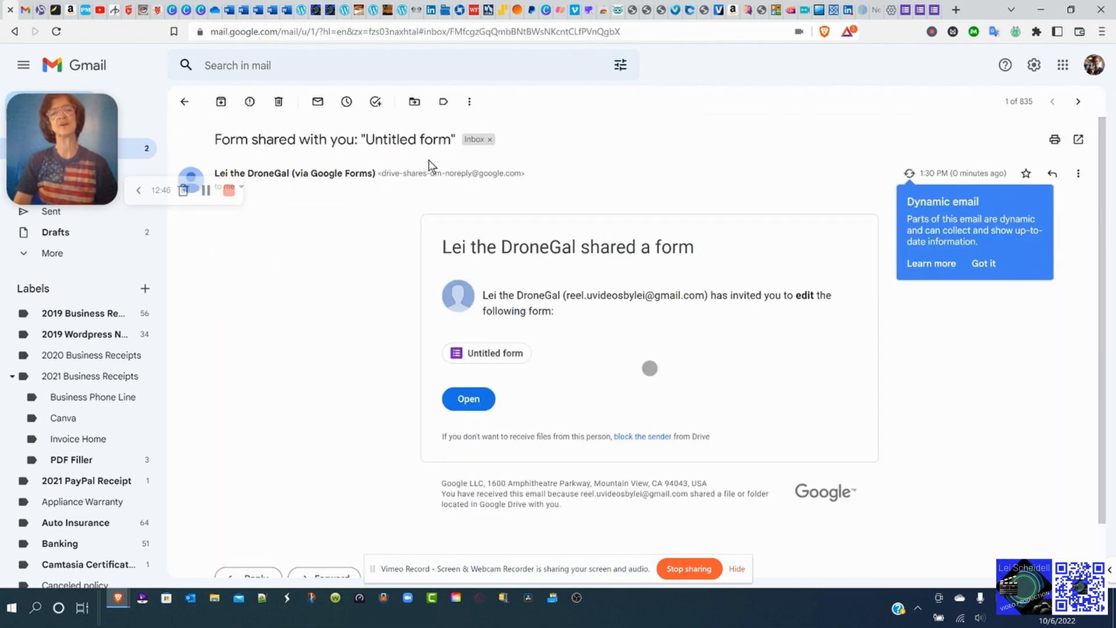
click(504, 358)
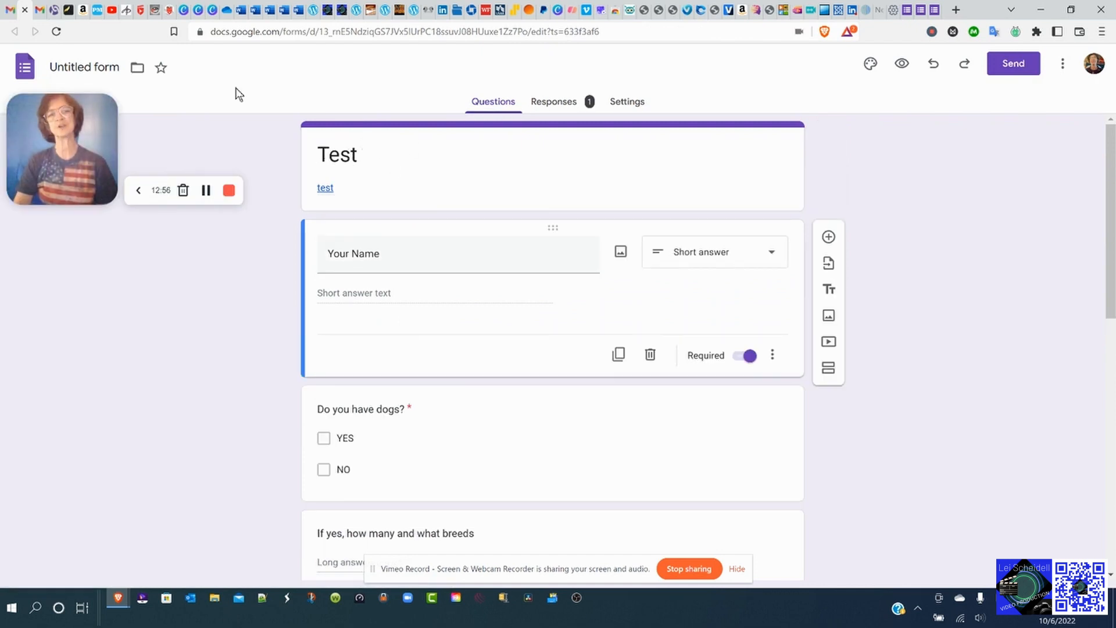
Rename the form file from 'Untitled form' to 'Test' and reopen it from the Forms home list.
click(91, 69)
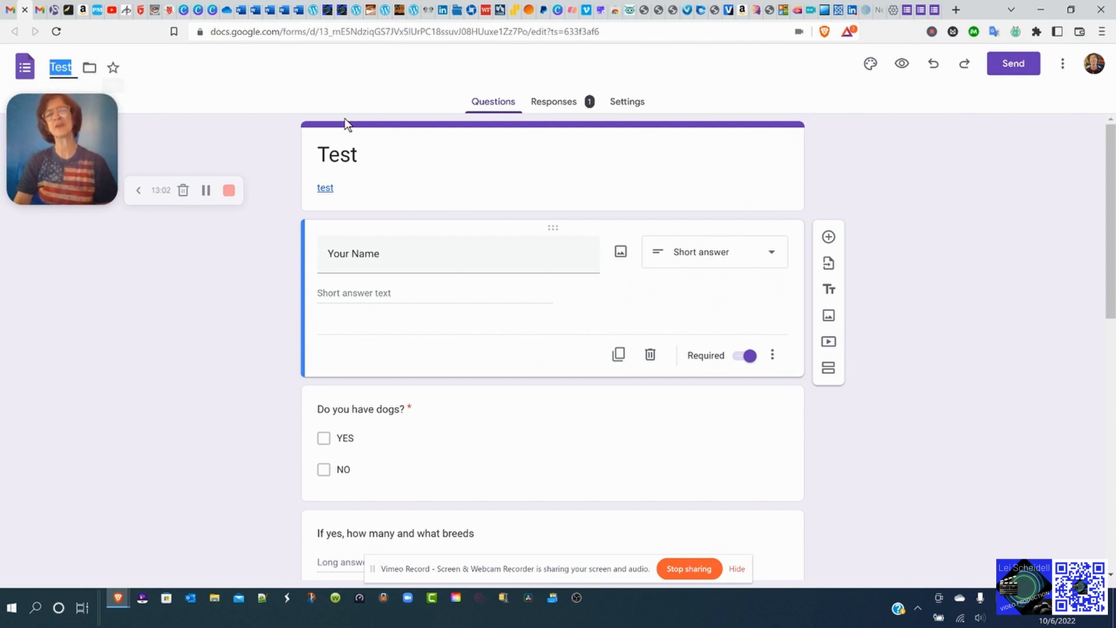
click(176, 79)
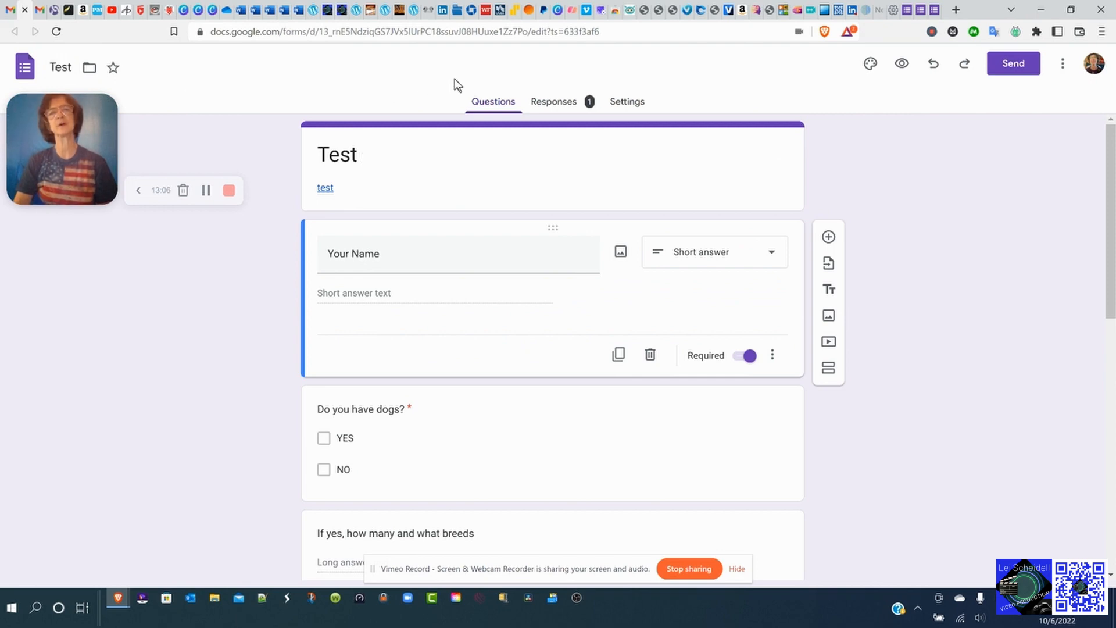
click(493, 102)
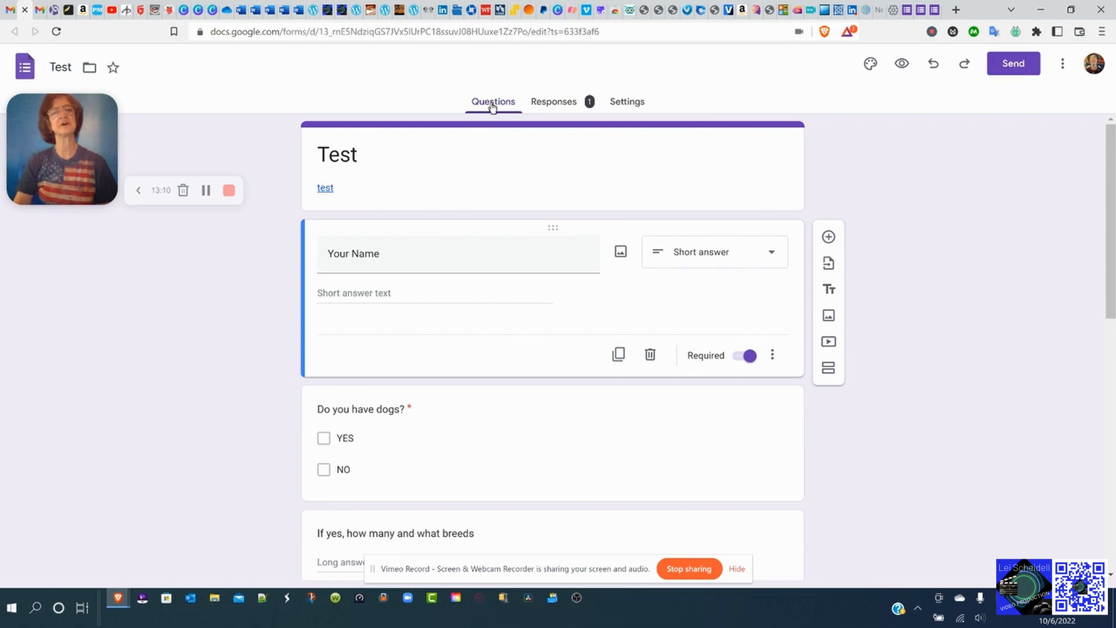
click(24, 67)
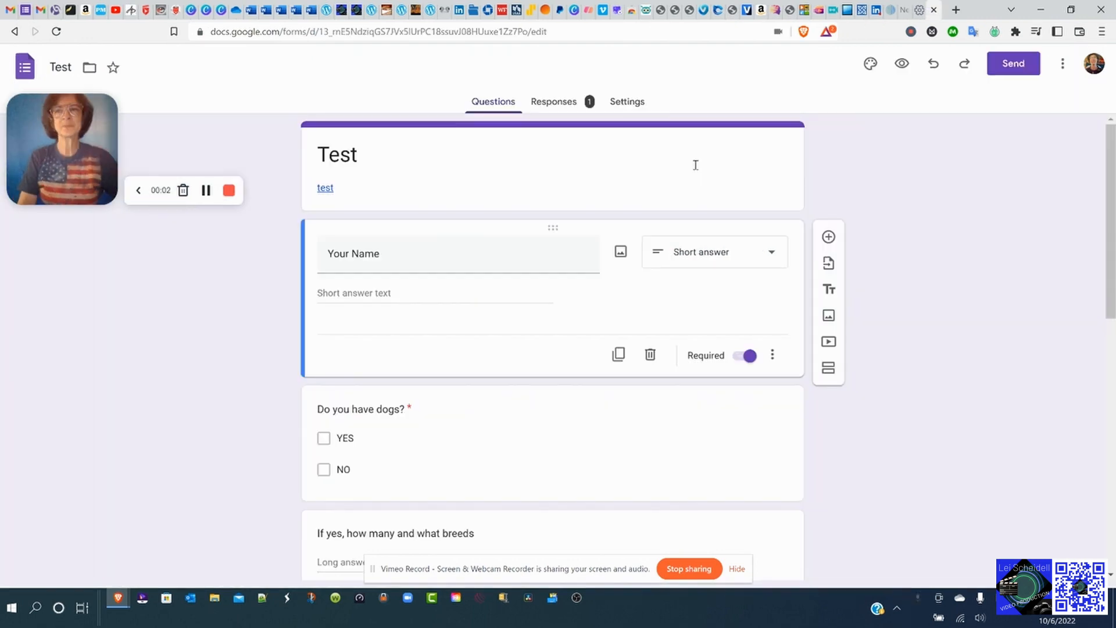
Display the Test form's full respondent link in the Send form dialog.
click(1019, 65)
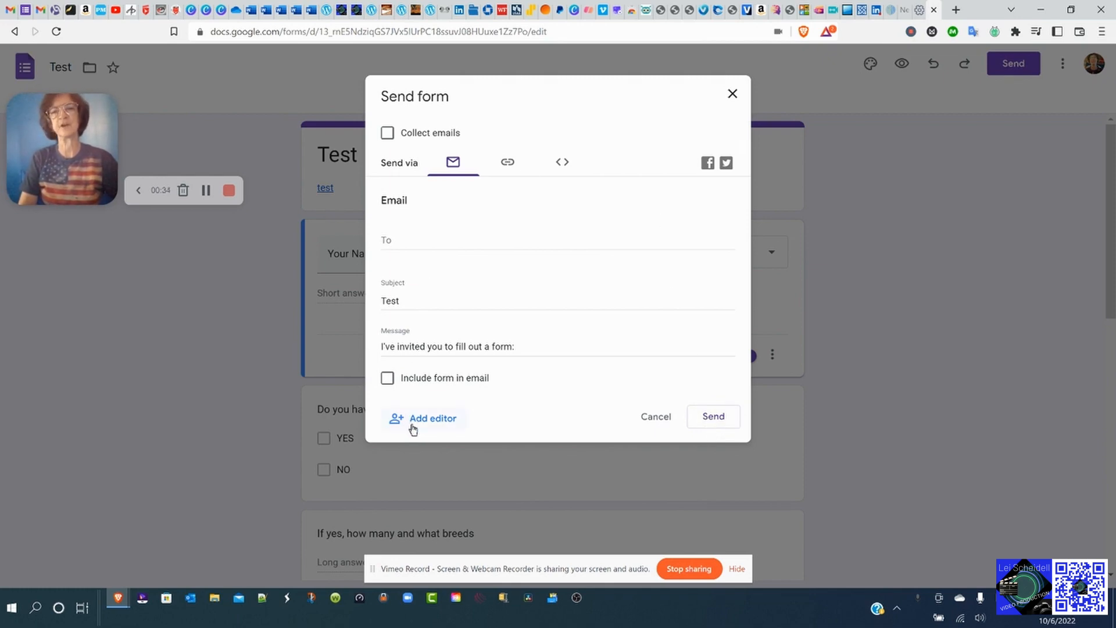
click(508, 164)
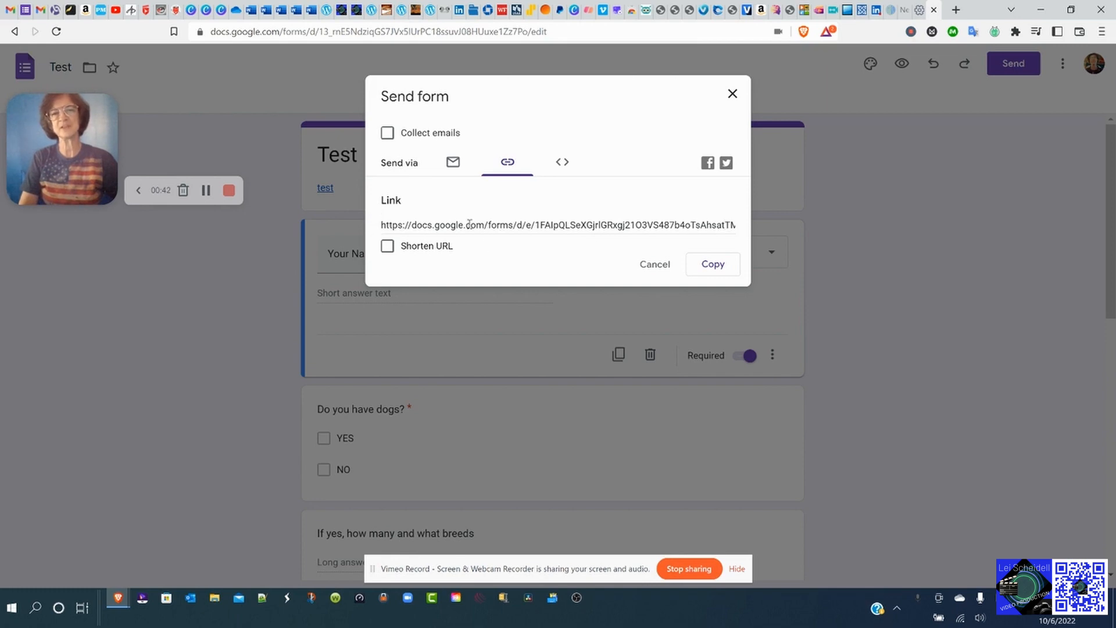
Shorten the form link to a forms.gle address and copy it to the clipboard.
click(387, 247)
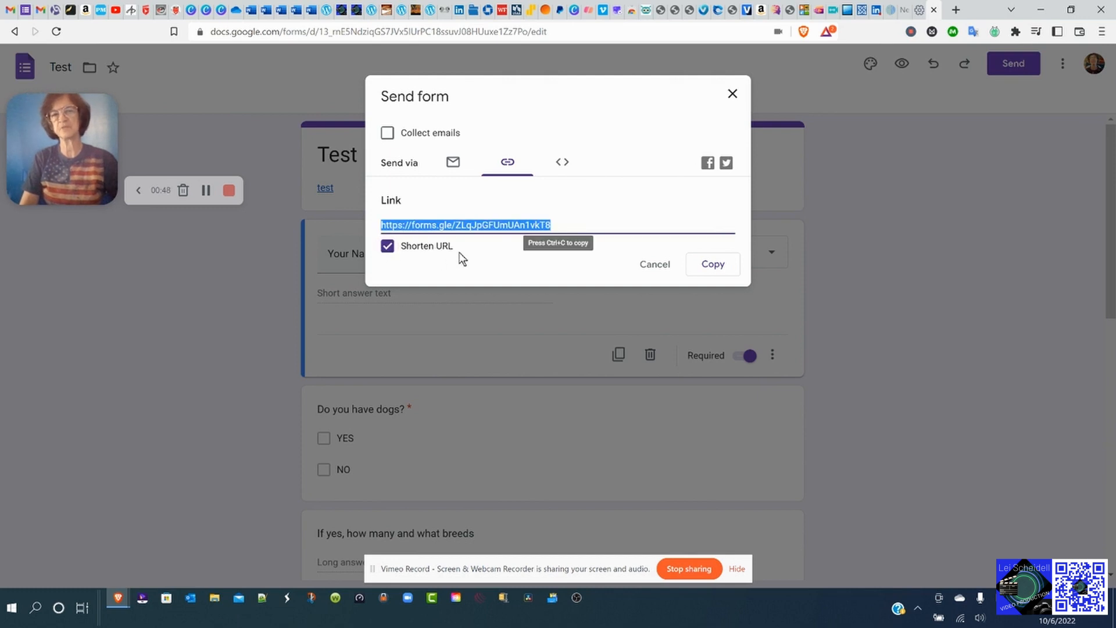
click(714, 264)
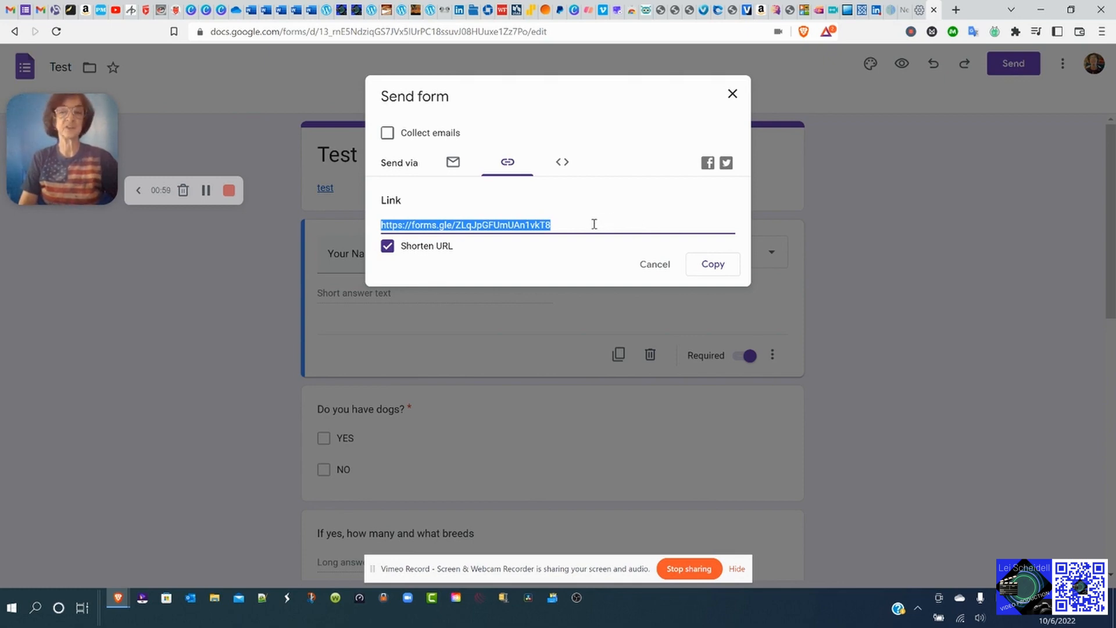
Review the 640 × 1537 px iframe embed HTML code, then close the Send form dialog.
click(564, 165)
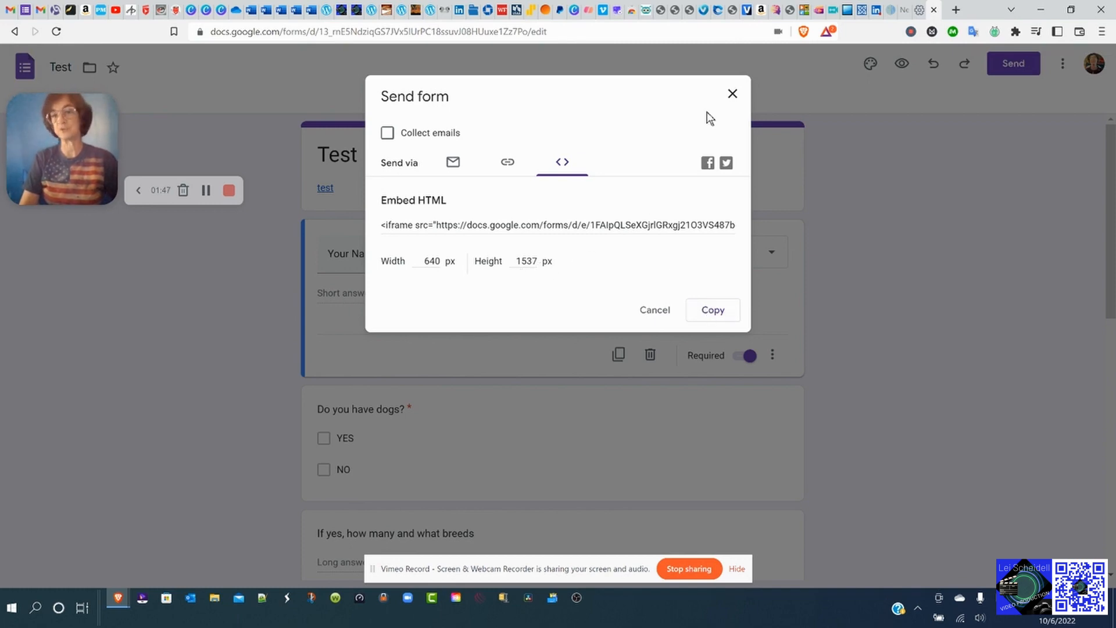
click(732, 94)
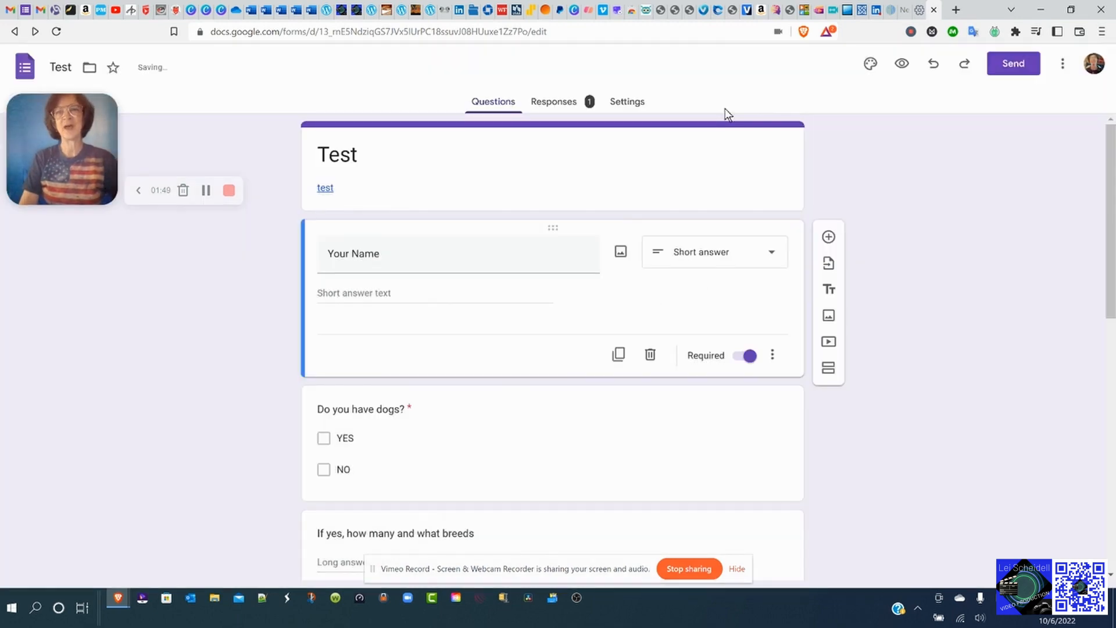